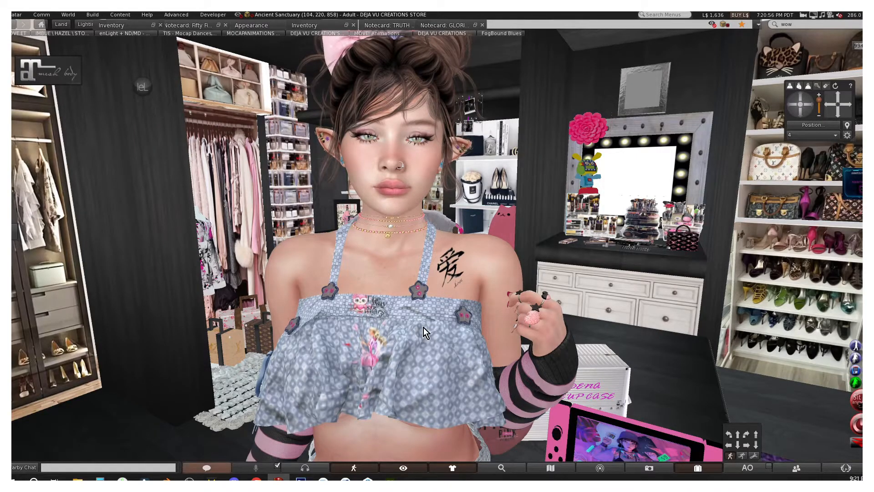
# Open the worn blue patterned top for editing and inspect its shininess (specular) texture settings.
pyautogui.rightClick(386, 332)
pyautogui.click(401, 347)
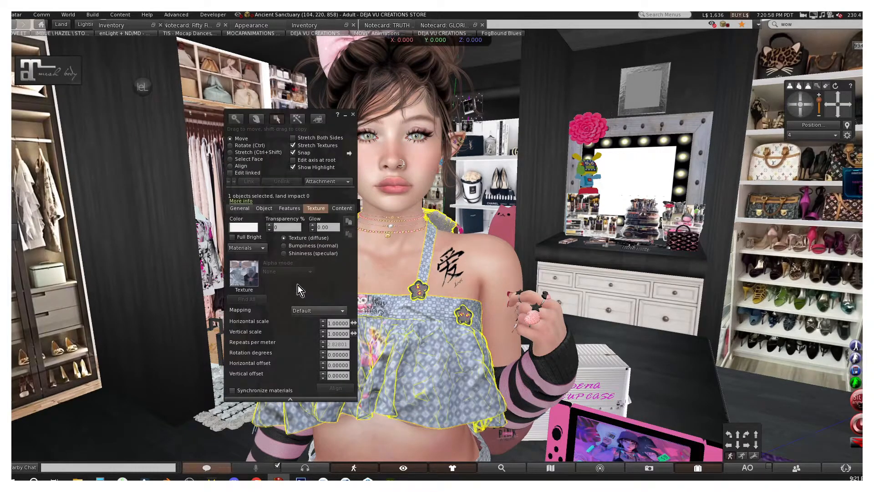
pyautogui.click(285, 254)
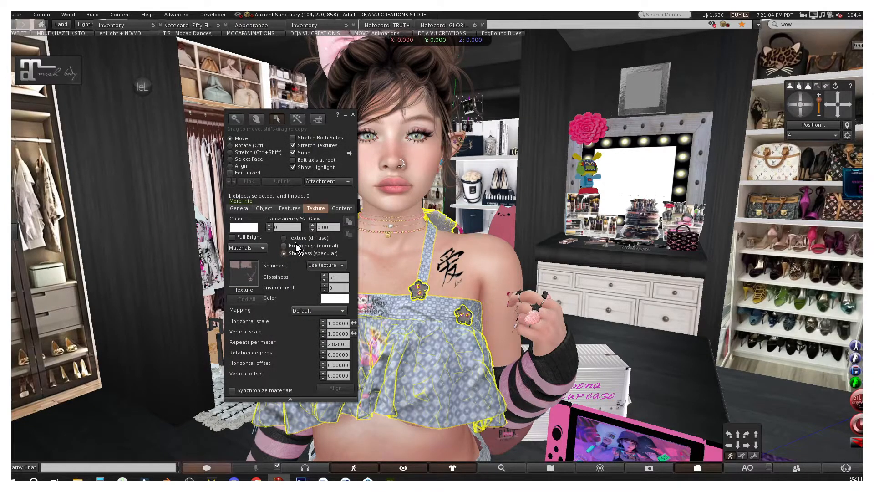
pyautogui.click(352, 115)
pyautogui.scroll(-3, 443, 349)
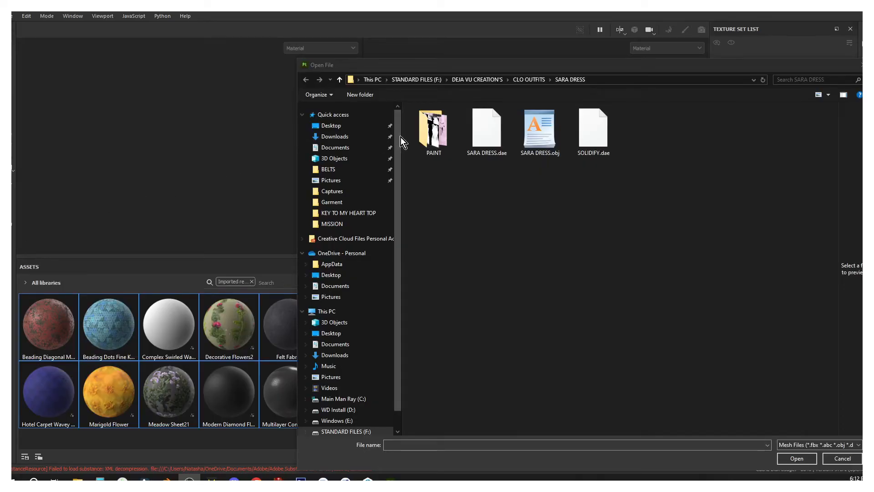
# In Substance 3D Painter, create a new project from FLOWER BUTTON TOP.obj in the KEY TO MY HEART TOP folder.
pyautogui.click(355, 212)
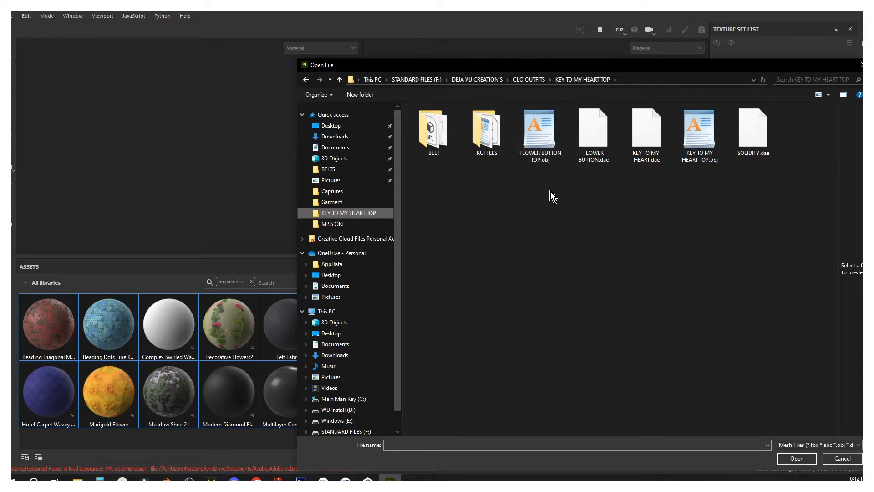
pyautogui.doubleClick(541, 157)
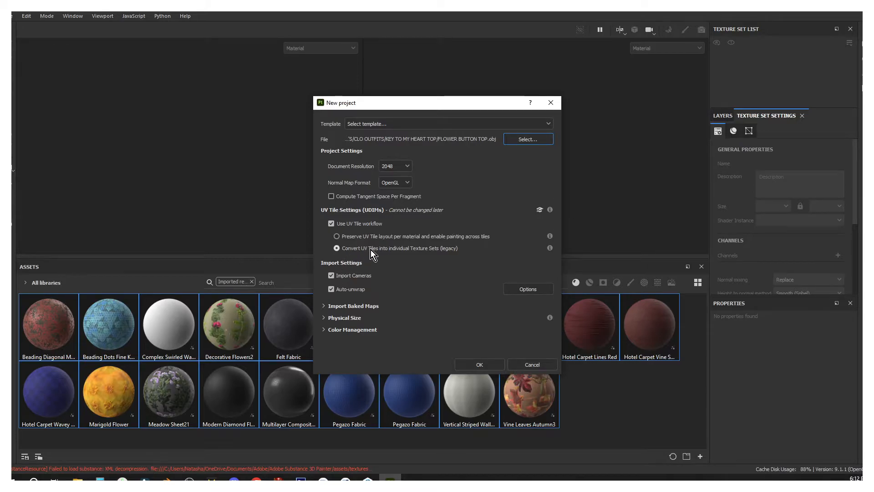
pyautogui.click(491, 365)
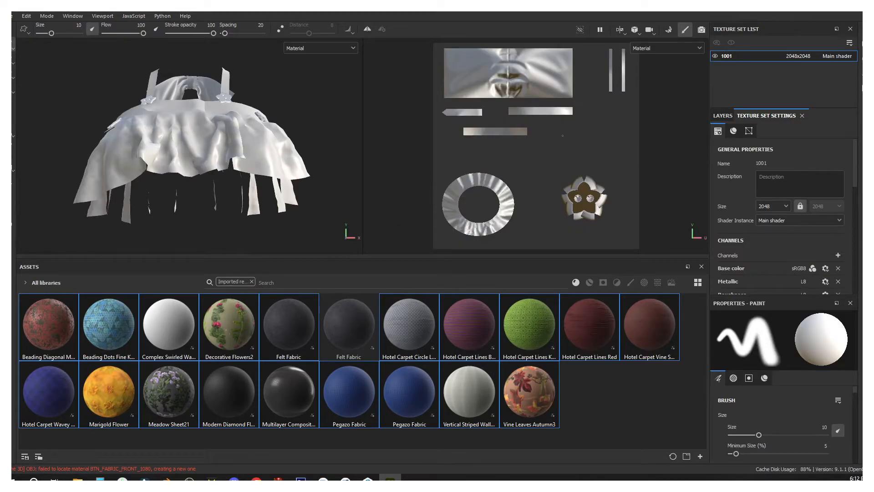
pyautogui.keyDown('alt'); pyautogui.moveTo(333, 124); pyautogui.dragTo(313, 122); pyautogui.keyUp('alt')
pyautogui.scroll(-2, 308, 135)
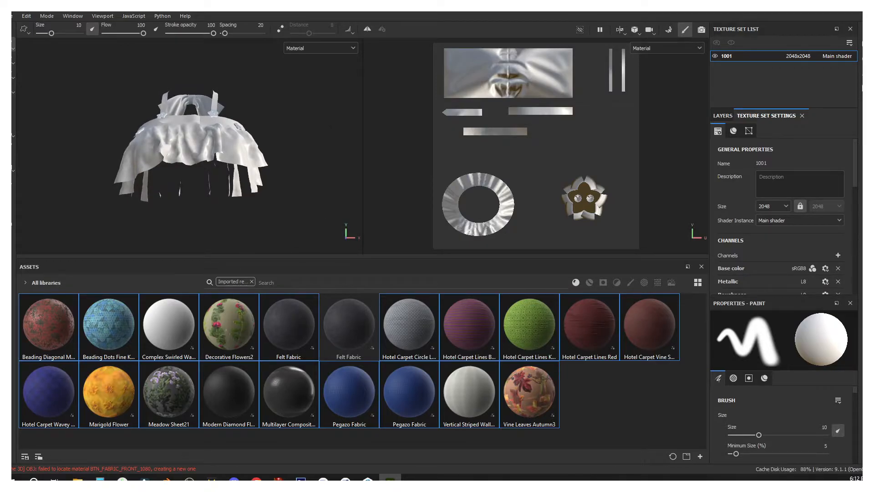
# Switch to the Second Life viewer and examine the white ruffled top on the avatar.
pyautogui.moveTo(11, 14)
pyautogui.mouseDown()
pyautogui.moveTo(447, 13)
pyautogui.moveTo(441, 11)
pyautogui.mouseUp()
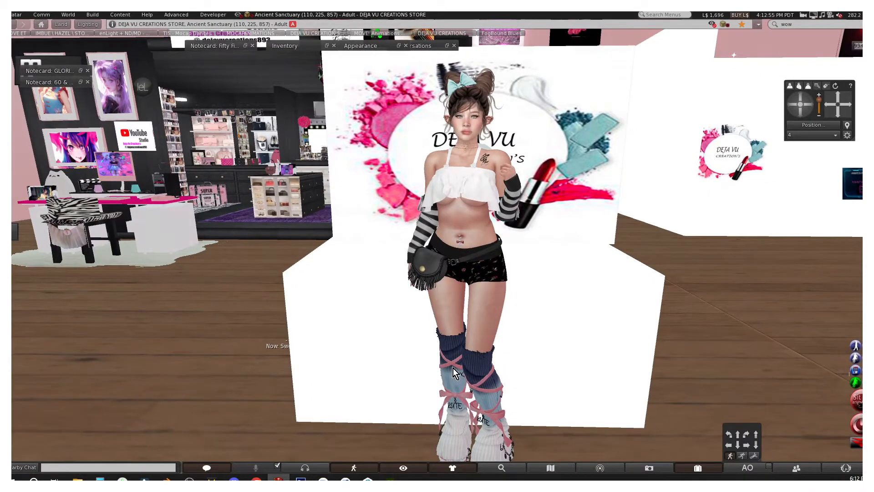
pyautogui.scroll(-2, 527, 386)
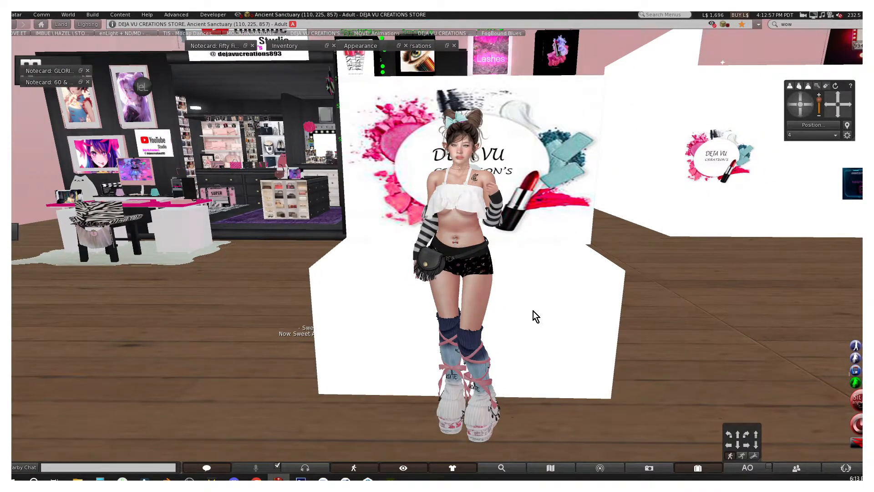
pyautogui.scroll(-2, 742, 200)
pyautogui.scroll(3, 757, 195)
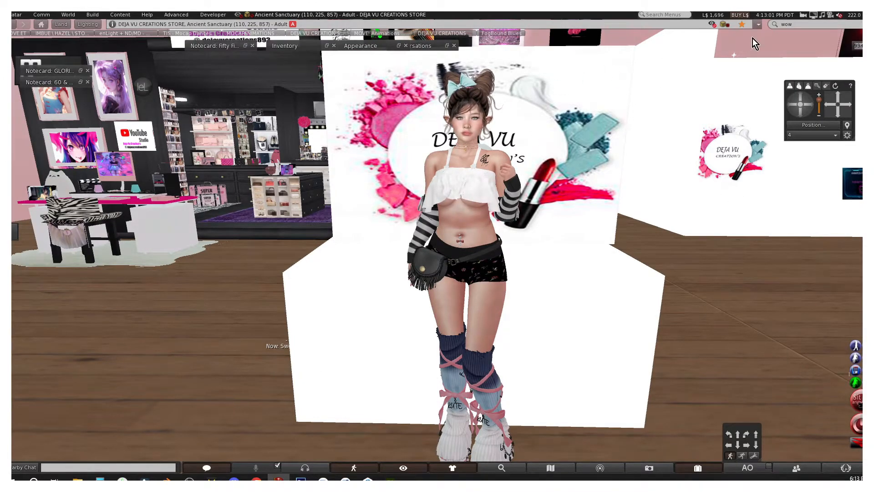
pyautogui.click(812, 12)
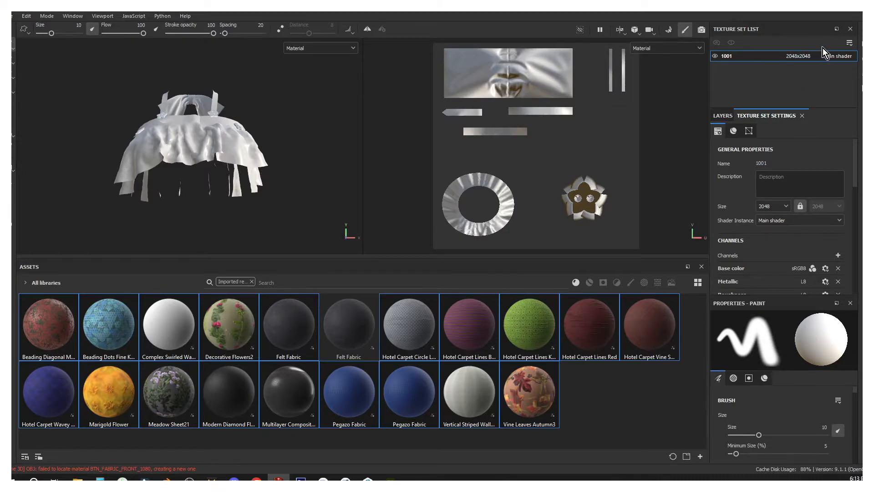
# Set the environment map in the display settings to OutdoorHDRI009_1K-HDR.
pyautogui.click(860, 44)
pyautogui.click(801, 127)
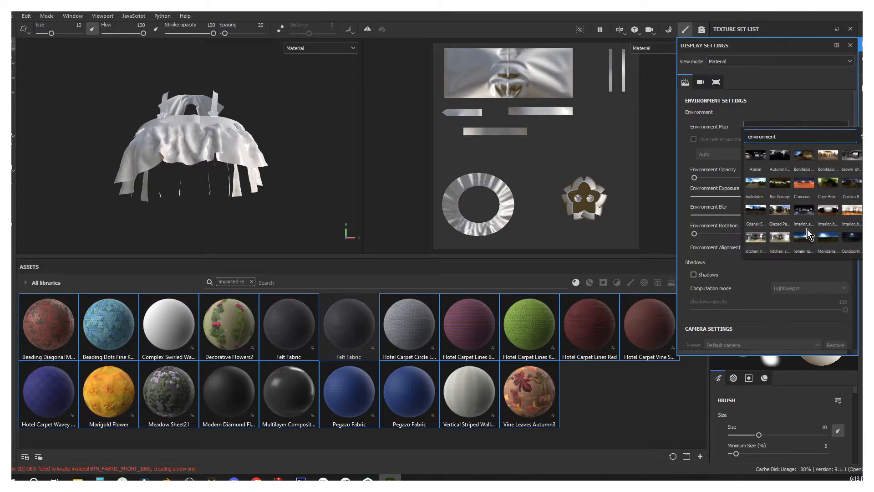
pyautogui.scroll(-3, 807, 227)
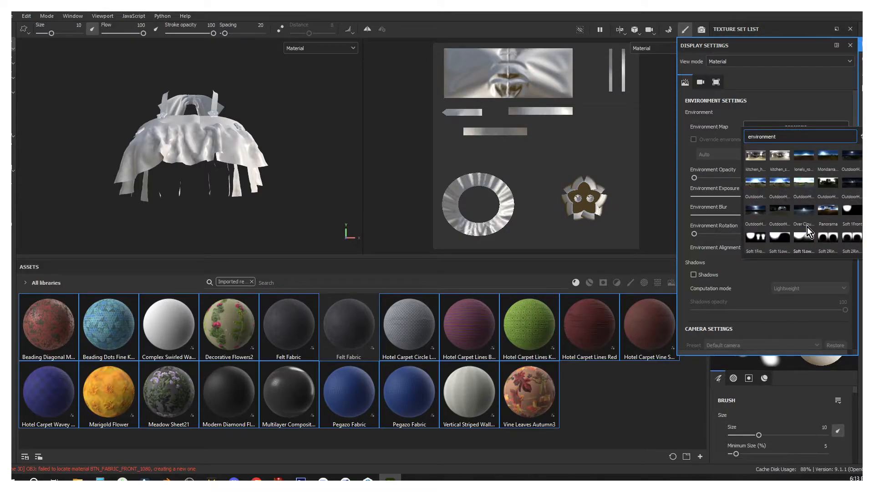
pyautogui.click(806, 183)
pyautogui.keyDown('alt'); pyautogui.moveTo(321, 165); pyautogui.dragTo(291, 167); pyautogui.keyUp('alt')
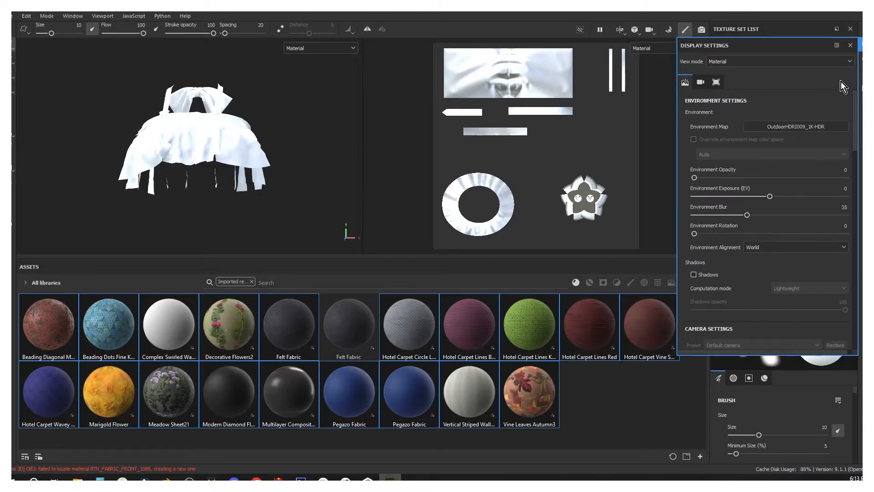
pyautogui.click(850, 45)
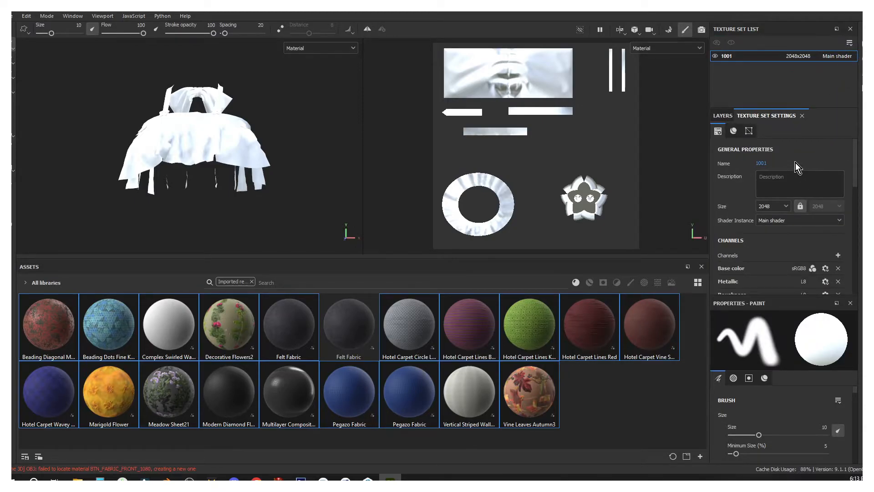
# Bake the mesh maps with the low poly mesh as high poly and Supersampling 4x antialiasing, and return to painting mode.
pyautogui.scroll(-10, 792, 191)
pyautogui.click(814, 203)
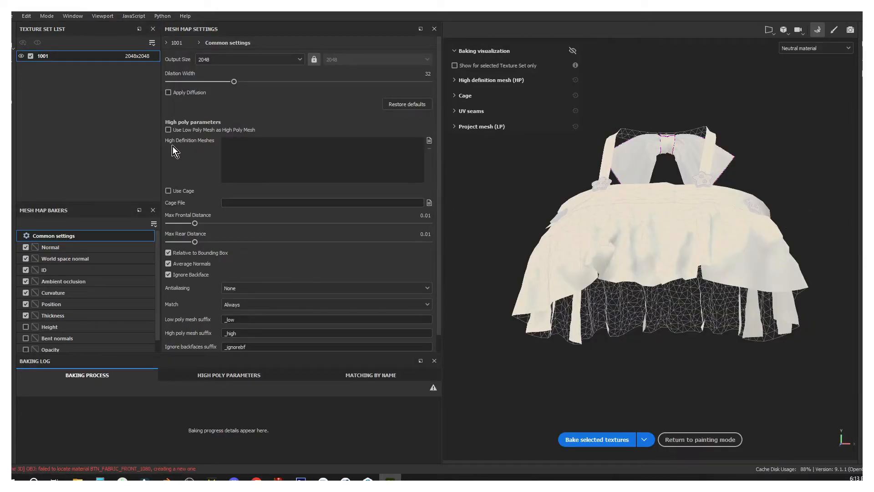
pyautogui.click(169, 131)
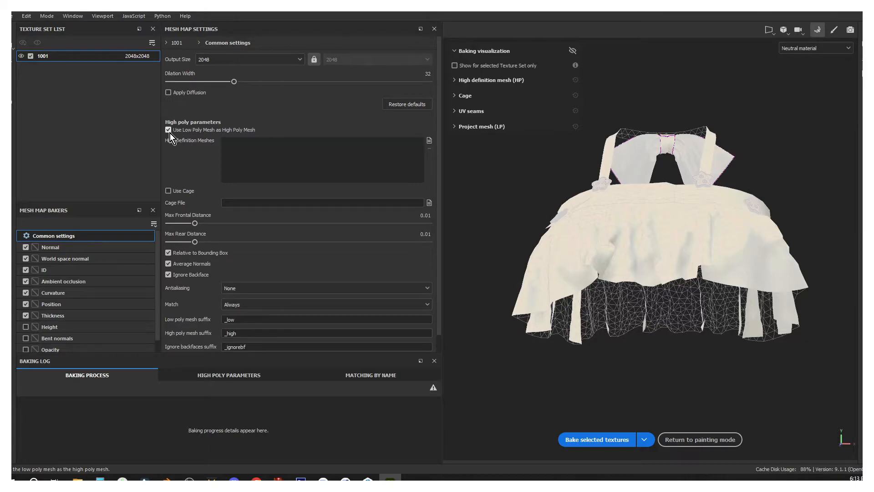
pyautogui.click(282, 286)
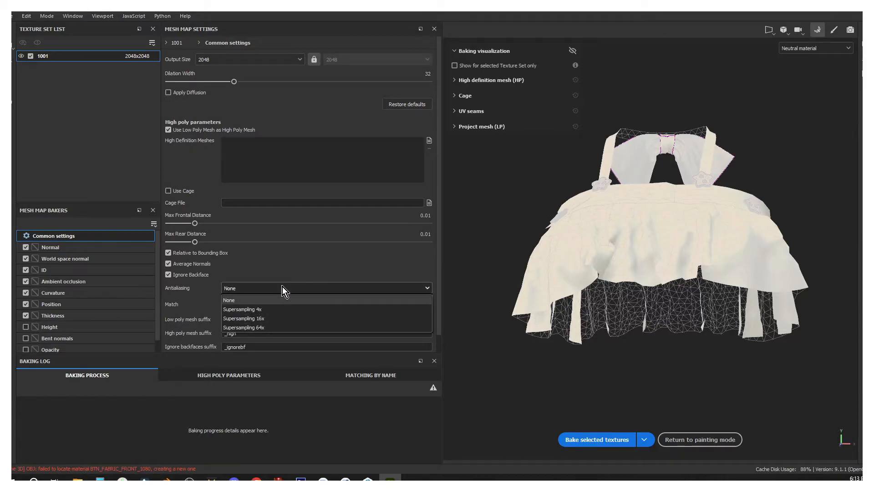
pyautogui.click(267, 309)
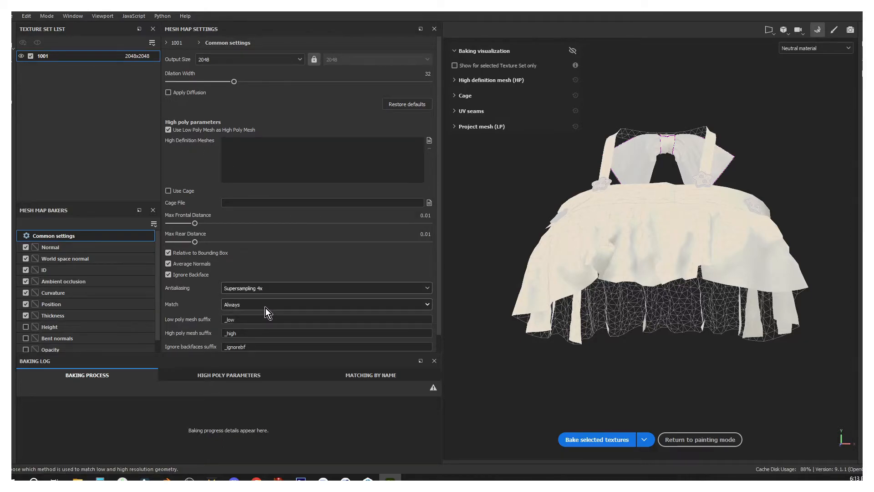
pyautogui.click(587, 440)
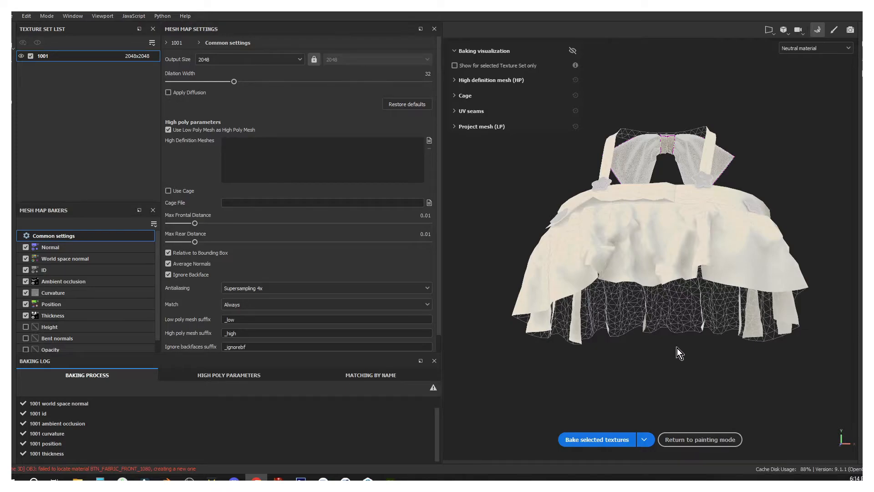
pyautogui.click(692, 437)
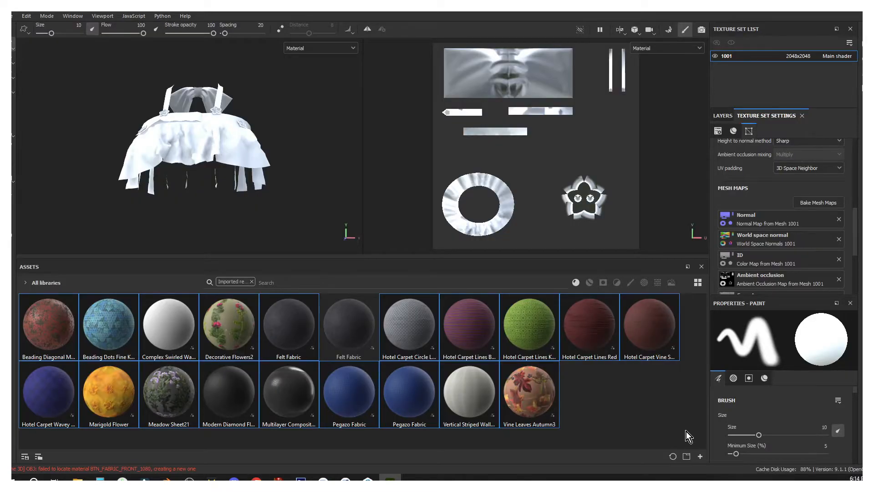
# Add the Hotel Carpet Circle Lattice material as a fill layer below Layer 1 and set its tiling to 6.91.
pyautogui.click(722, 116)
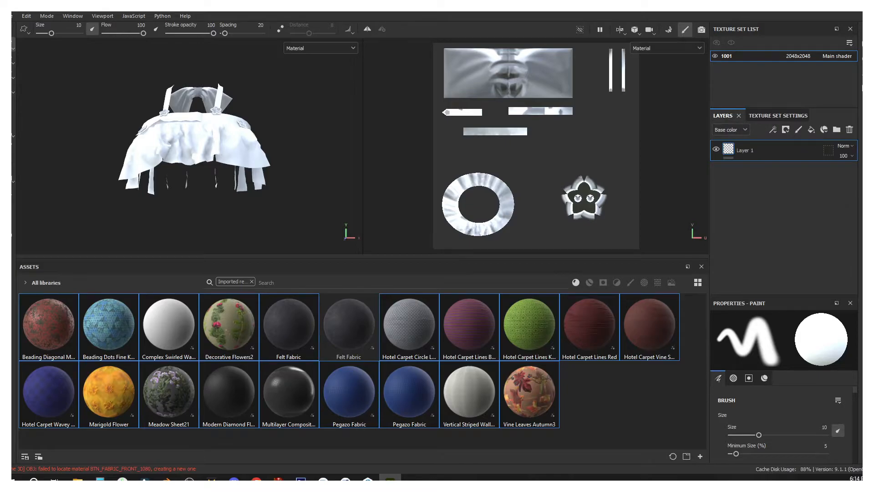
pyautogui.moveTo(424, 340); pyautogui.dragTo(769, 219)
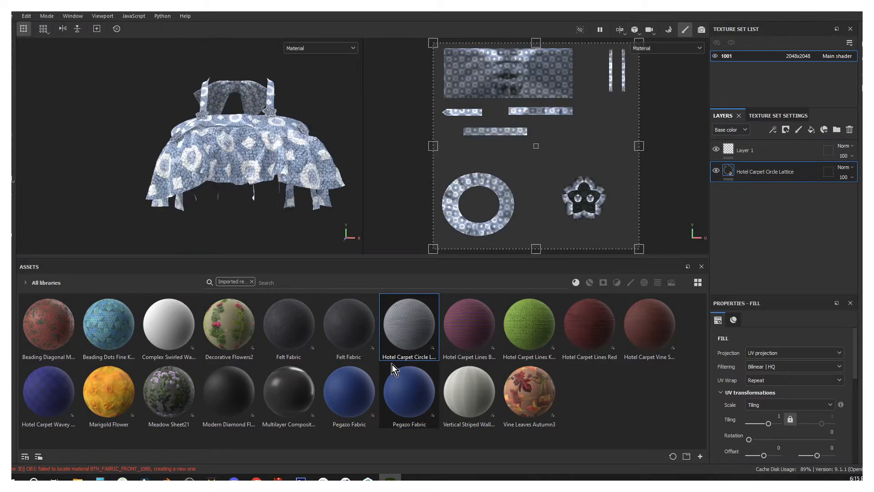
pyautogui.moveTo(769, 425); pyautogui.dragTo(772, 425)
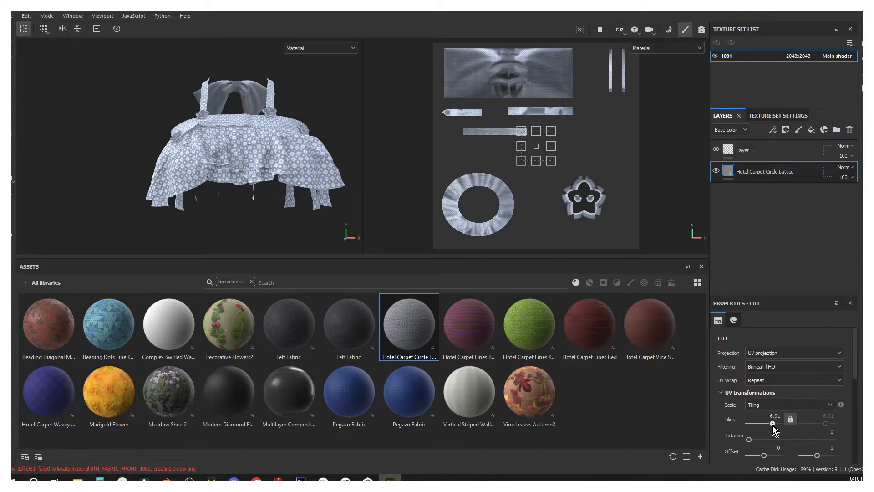
pyautogui.moveTo(194, 164)
pyautogui.keyDown('alt'); pyautogui.mouseDown()
pyautogui.moveTo(354, 155)
pyautogui.moveTo(187, 166)
pyautogui.mouseUp(); pyautogui.keyUp('alt')
pyautogui.scroll(-1, 281, 177)
pyautogui.moveTo(281, 177)
pyautogui.keyDown('alt'); pyautogui.mouseDown()
pyautogui.moveTo(147, 162)
pyautogui.moveTo(295, 168)
pyautogui.mouseUp(); pyautogui.keyUp('alt')
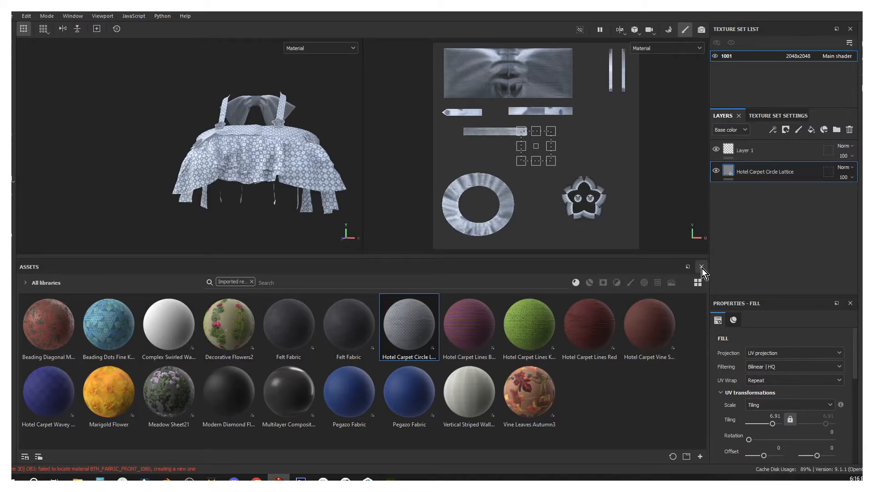
# Remove the imported resources filter from the asset library and show only materials from all libraries.
pyautogui.click(251, 282)
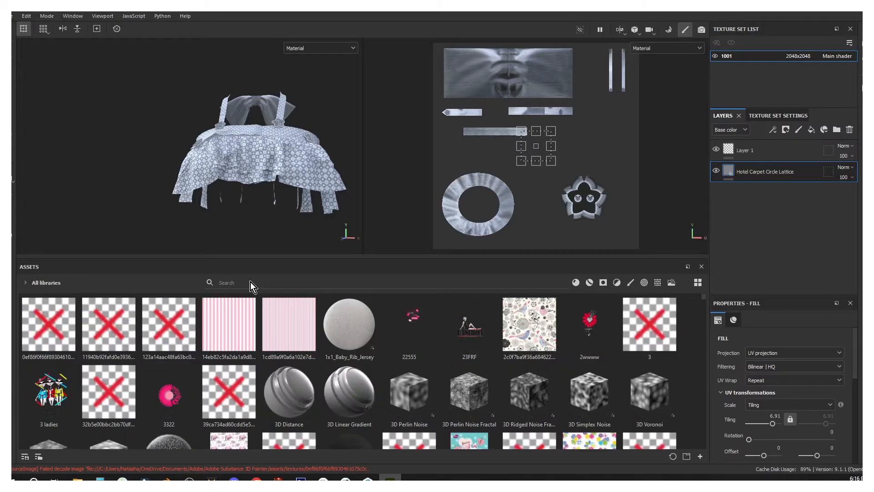
pyautogui.click(577, 284)
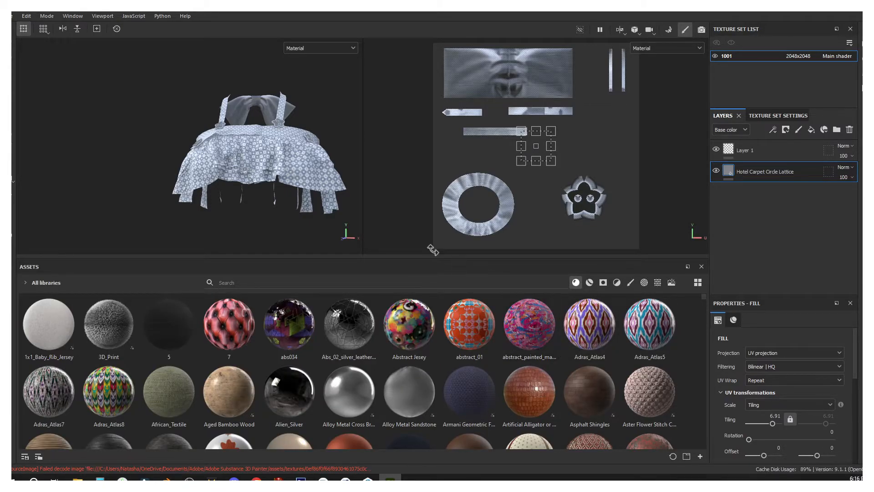
pyautogui.scroll(3, 278, 175)
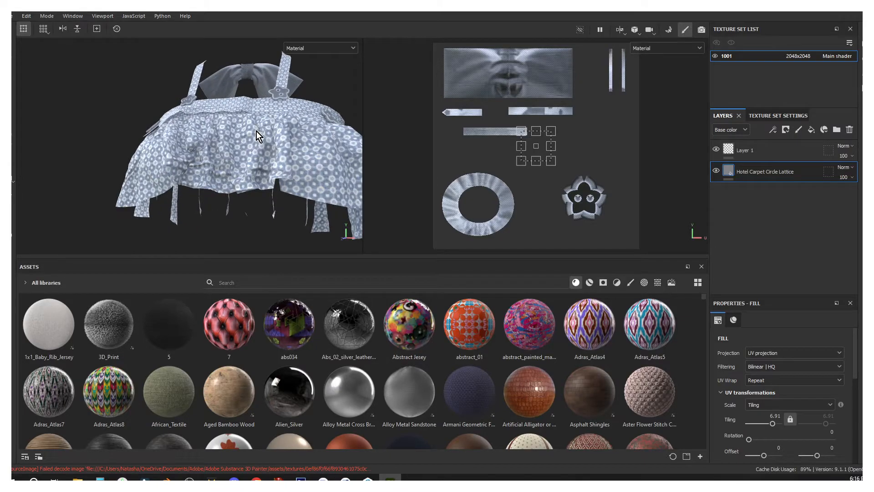
pyautogui.keyDown('alt'); pyautogui.moveTo(257, 130); pyautogui.dragTo(221, 145); pyautogui.keyUp('alt')
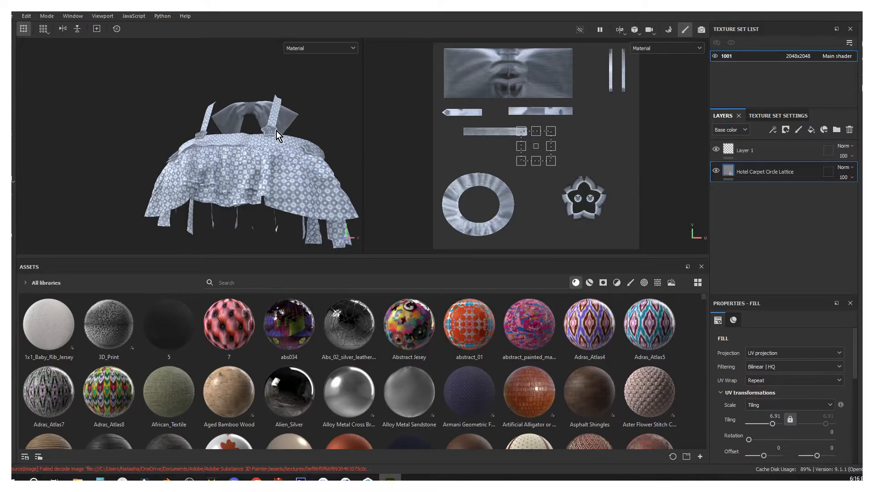
pyautogui.keyDown('alt'); pyautogui.moveTo(220, 137); pyautogui.dragTo(234, 150); pyautogui.keyUp('alt')
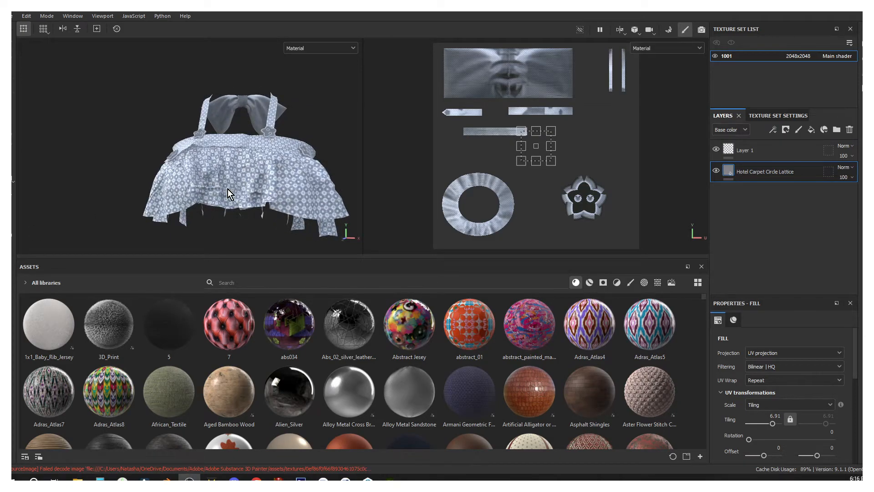
# Create a paint layer above the Hotel Carpet Circle Lattice fill and load the Cotton Tricotine material into the brush.
pyautogui.click(293, 182)
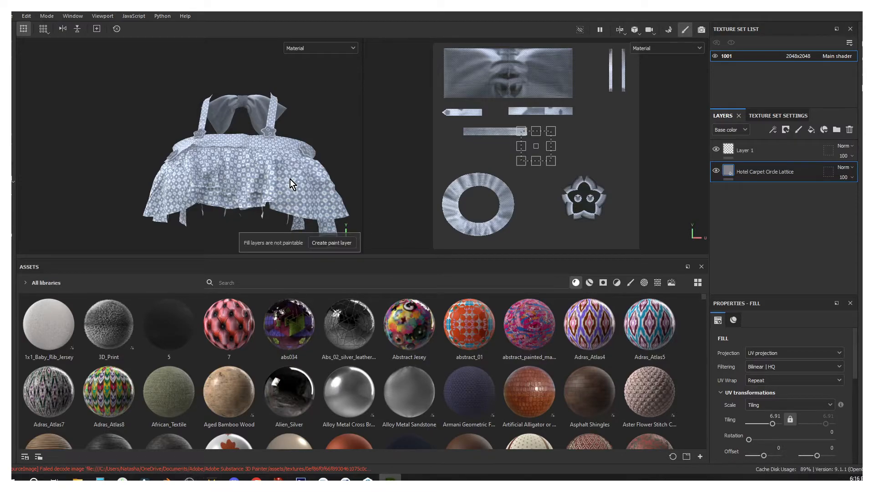
pyautogui.click(328, 246)
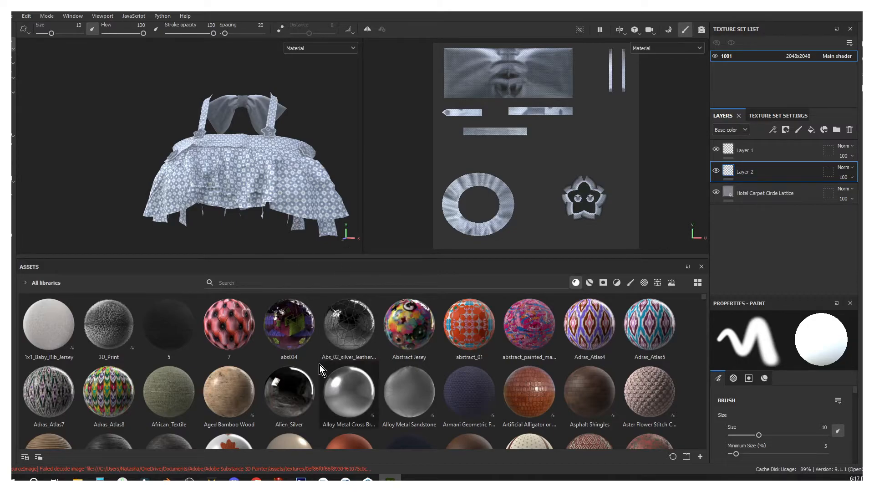
pyautogui.scroll(-3, 319, 366)
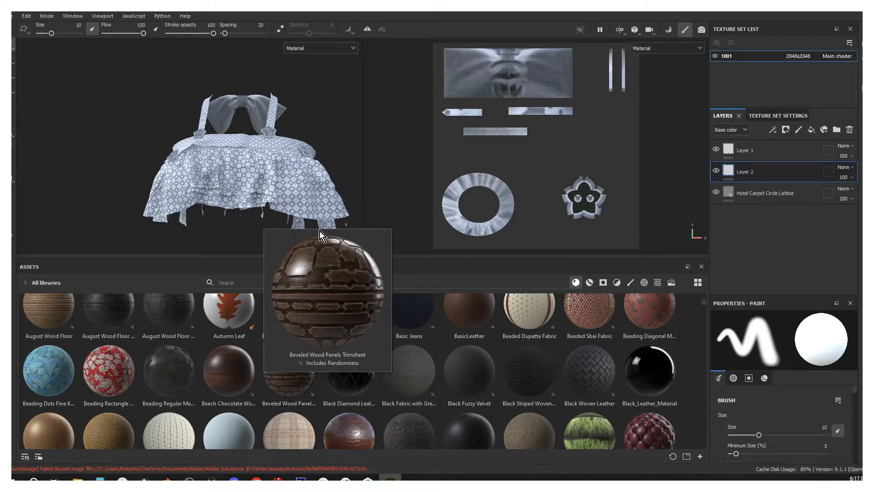
pyautogui.moveTo(296, 373)
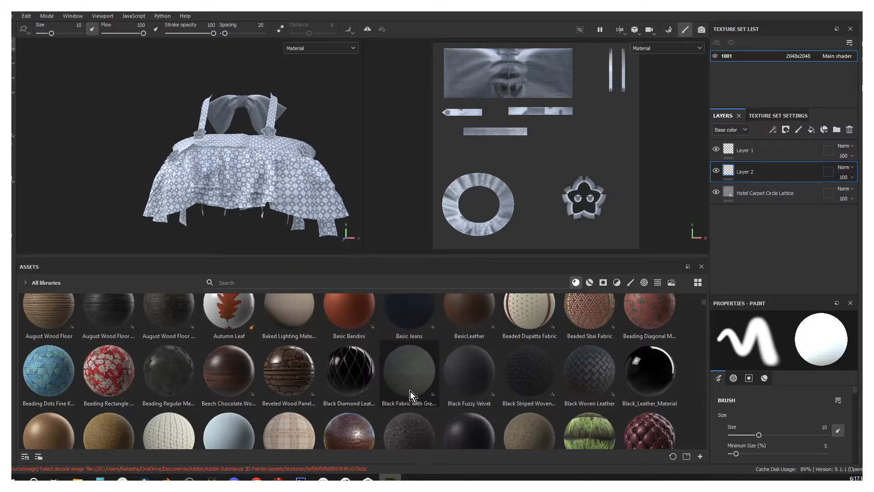
pyautogui.scroll(-3, 410, 392)
pyautogui.moveTo(437, 392)
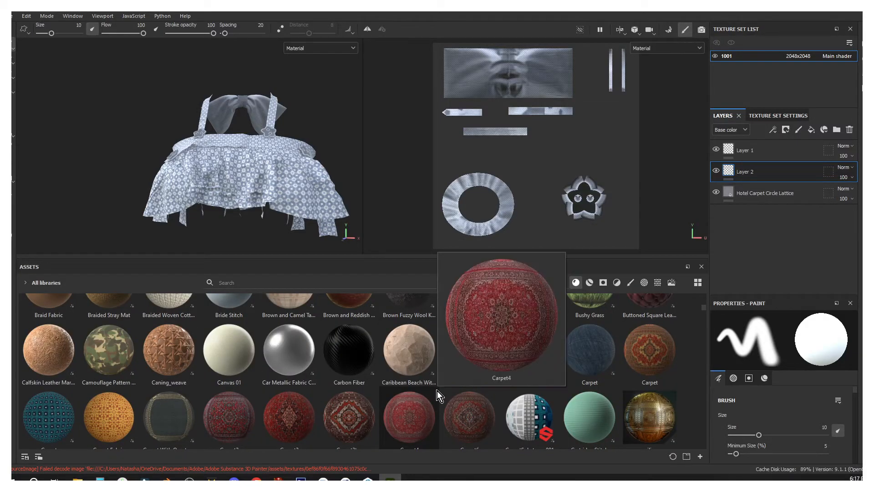
pyautogui.scroll(-3, 437, 391)
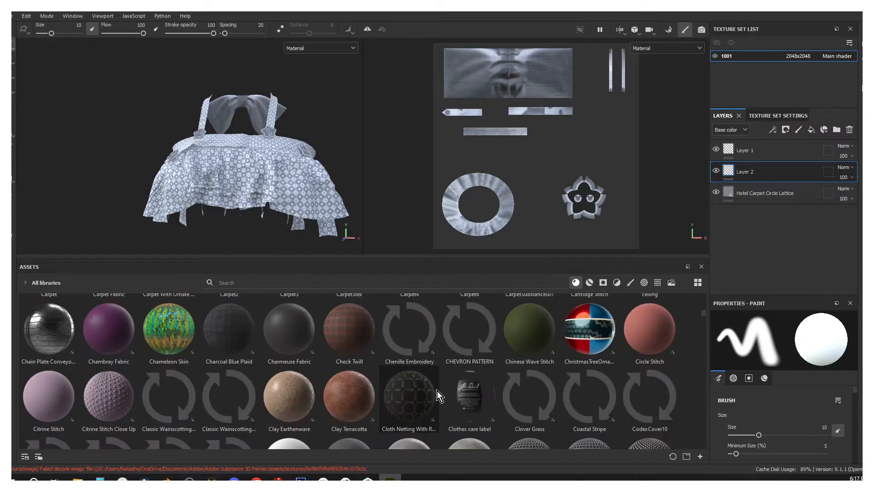
pyautogui.scroll(-3, 437, 391)
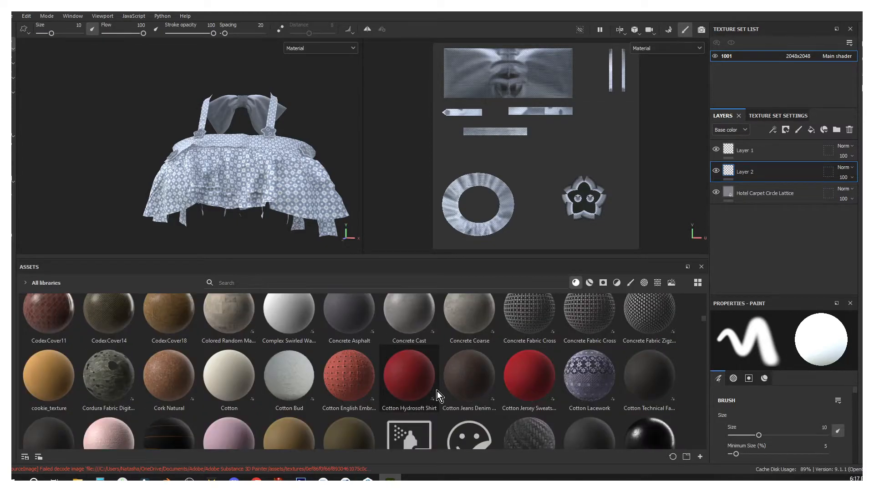
pyautogui.scroll(-3, 437, 391)
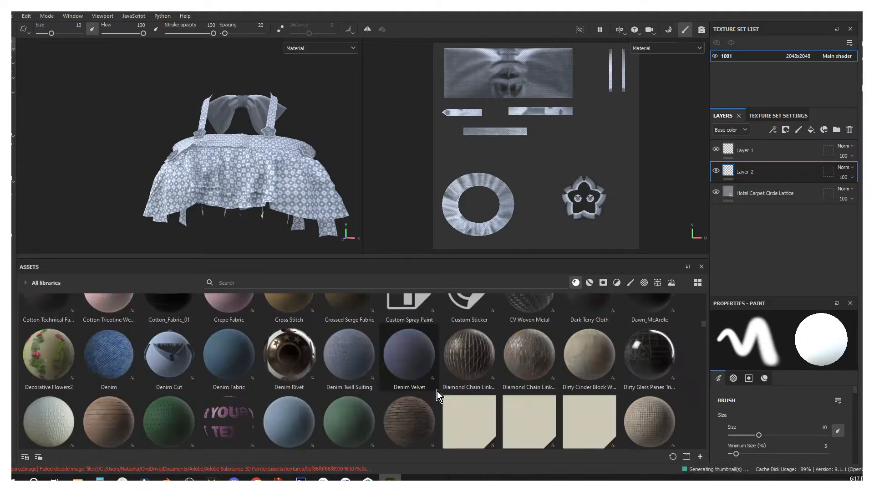
pyautogui.scroll(3, 437, 390)
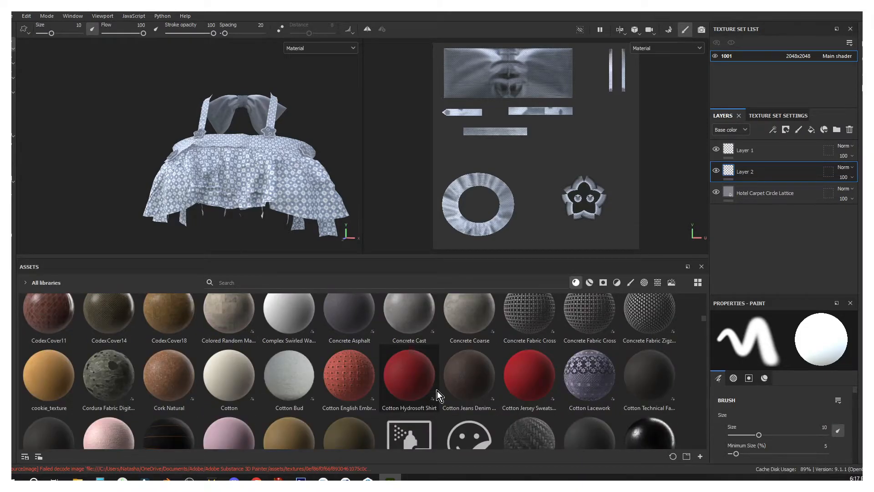
pyautogui.scroll(-3, 437, 391)
pyautogui.click(110, 304)
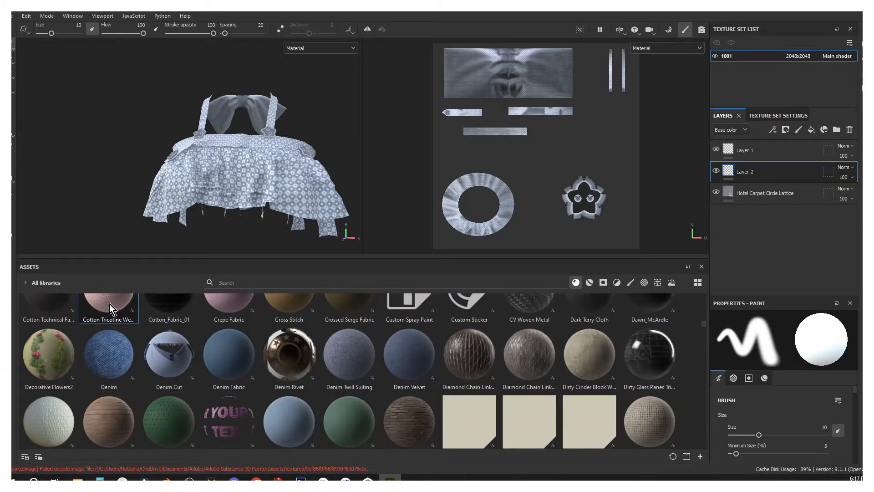
pyautogui.scroll(1, 111, 304)
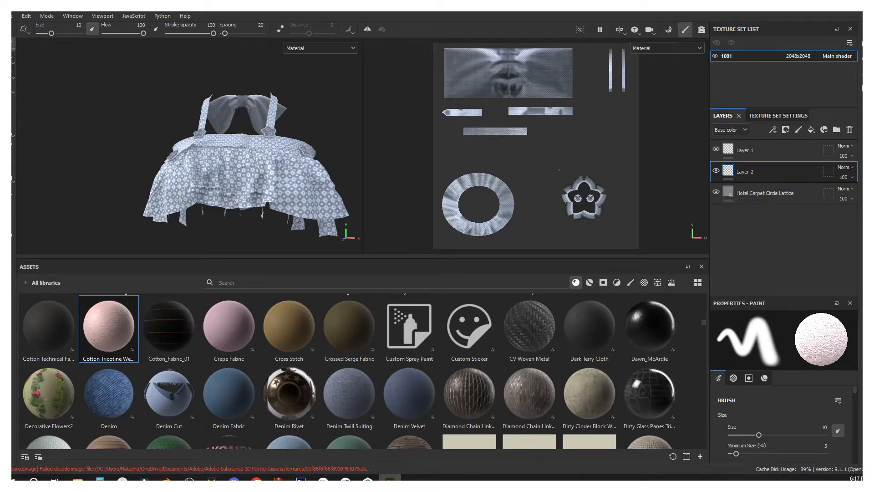
# Set the brush size to 7.11 and paint the whole flower button with the Cotton Tricotine material.
pyautogui.scroll(3, 293, 113)
pyautogui.keyDown('alt'); pyautogui.moveTo(257, 168); pyautogui.dragTo(242, 180); pyautogui.keyUp('alt')
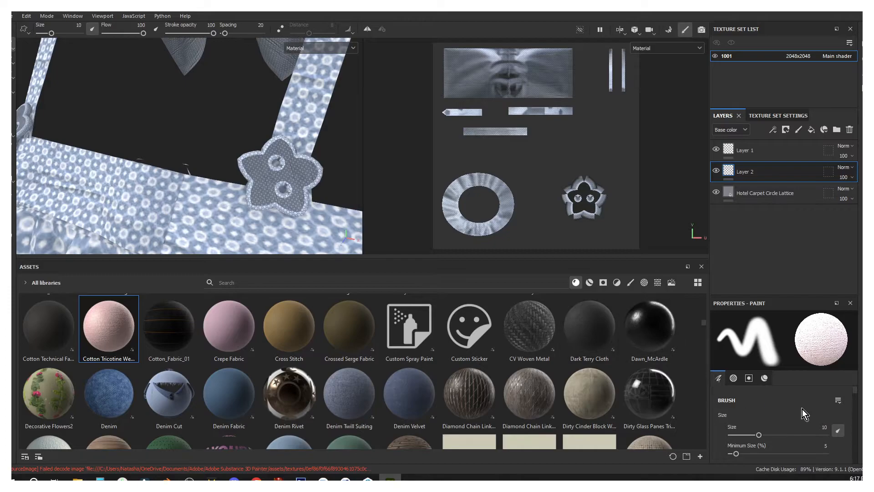
pyautogui.moveTo(759, 435); pyautogui.dragTo(754, 435)
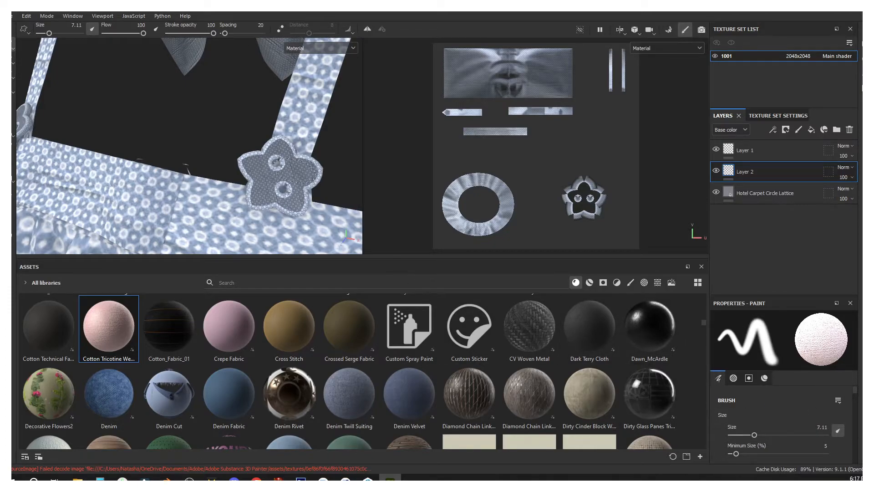
pyautogui.moveTo(281, 176)
pyautogui.mouseDown()
pyautogui.moveTo(287, 182)
pyautogui.moveTo(250, 170)
pyautogui.moveTo(273, 150)
pyautogui.moveTo(286, 158)
pyautogui.moveTo(250, 168)
pyautogui.moveTo(236, 163)
pyautogui.moveTo(269, 204)
pyautogui.mouseUp()
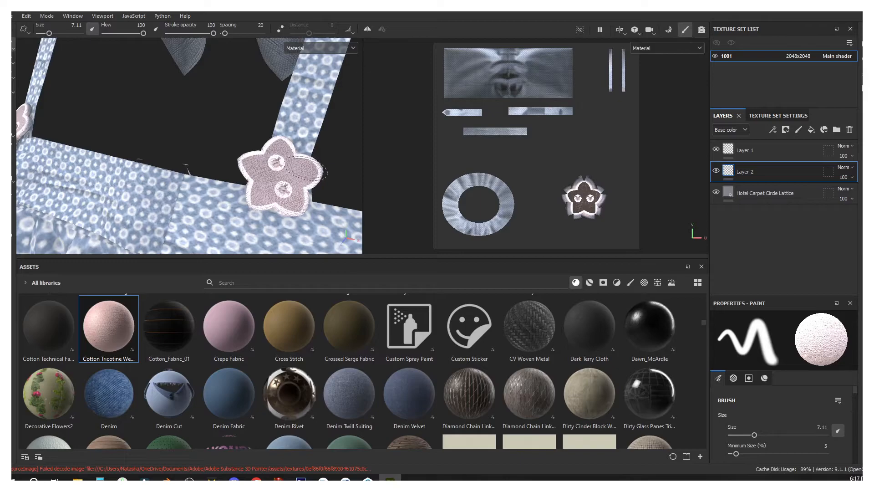
# Paint most of one wing of the bow, front and back, with the Cotton Tricotine material.
pyautogui.scroll(-5, 186, 166)
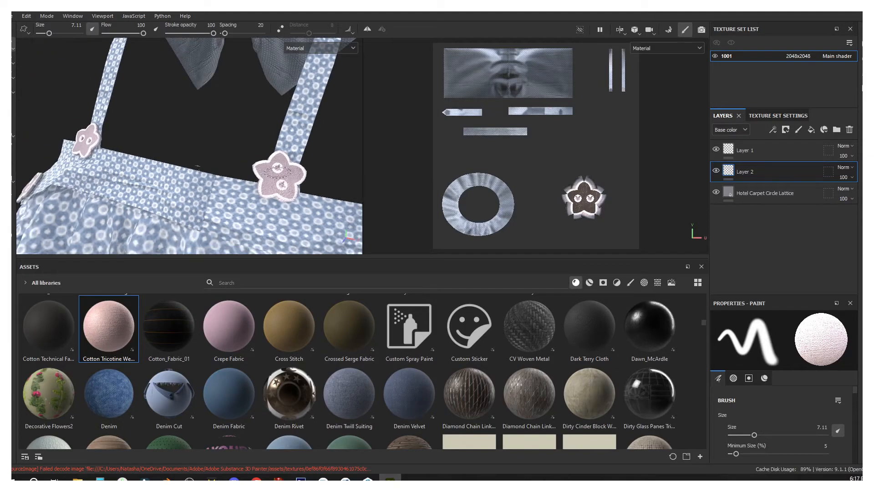
pyautogui.keyDown('alt'); pyautogui.moveTo(278, 175); pyautogui.dragTo(185, 207); pyautogui.keyUp('alt')
pyautogui.scroll(-2, 297, 162)
pyautogui.moveTo(314, 220)
pyautogui.keyDown('alt'); pyautogui.mouseDown()
pyautogui.moveTo(303, 183)
pyautogui.moveTo(197, 173)
pyautogui.moveTo(287, 150)
pyautogui.moveTo(221, 187)
pyautogui.moveTo(196, 183)
pyautogui.moveTo(213, 211)
pyautogui.mouseUp(); pyautogui.keyUp('alt')
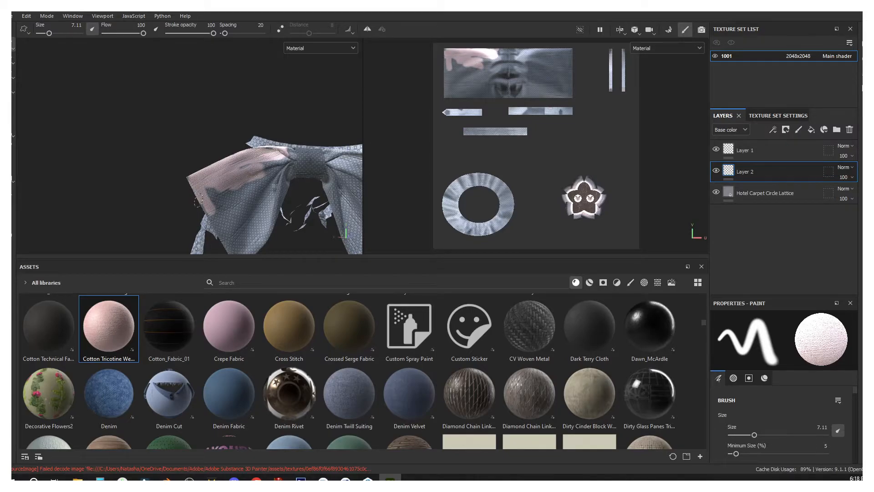
pyautogui.moveTo(185, 175)
pyautogui.mouseDown()
pyautogui.moveTo(209, 199)
pyautogui.moveTo(241, 193)
pyautogui.moveTo(262, 180)
pyautogui.moveTo(257, 165)
pyautogui.moveTo(276, 169)
pyautogui.moveTo(274, 163)
pyautogui.moveTo(265, 186)
pyautogui.moveTo(273, 191)
pyautogui.moveTo(256, 202)
pyautogui.moveTo(235, 197)
pyautogui.moveTo(223, 223)
pyautogui.moveTo(228, 242)
pyautogui.moveTo(228, 217)
pyautogui.moveTo(260, 213)
pyautogui.mouseUp()
pyautogui.keyDown('alt'); pyautogui.moveTo(260, 213); pyautogui.dragTo(265, 210); pyautogui.keyUp('alt')
pyautogui.keyDown('alt'); pyautogui.moveTo(264, 211); pyautogui.dragTo(213, 161, button='middle'); pyautogui.keyUp('alt')
pyautogui.moveTo(215, 164)
pyautogui.mouseDown()
pyautogui.moveTo(186, 204)
pyautogui.moveTo(197, 193)
pyautogui.moveTo(387, 177)
pyautogui.mouseUp()
pyautogui.moveTo(208, 181); pyautogui.dragTo(208, 201)
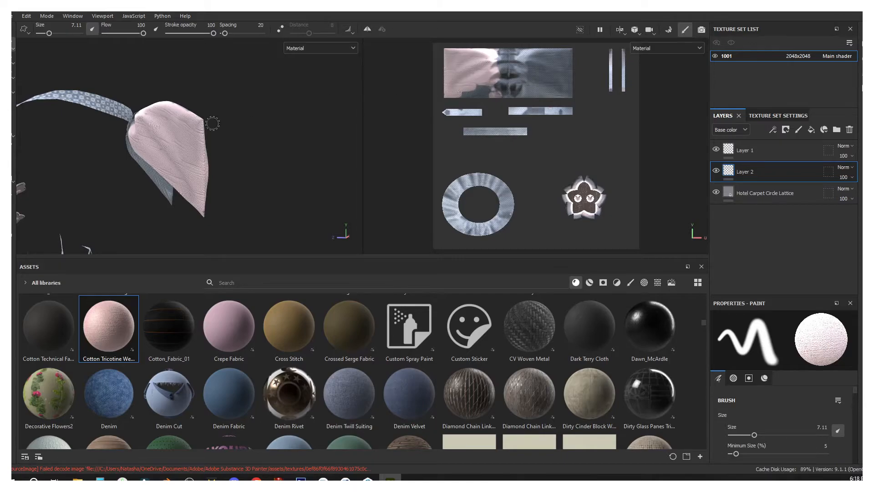
# Cover the unpainted patch along the inner lower edge of the same bow wing.
pyautogui.keyDown('alt'); pyautogui.moveTo(149, 138); pyautogui.dragTo(138, 159); pyautogui.keyUp('alt')
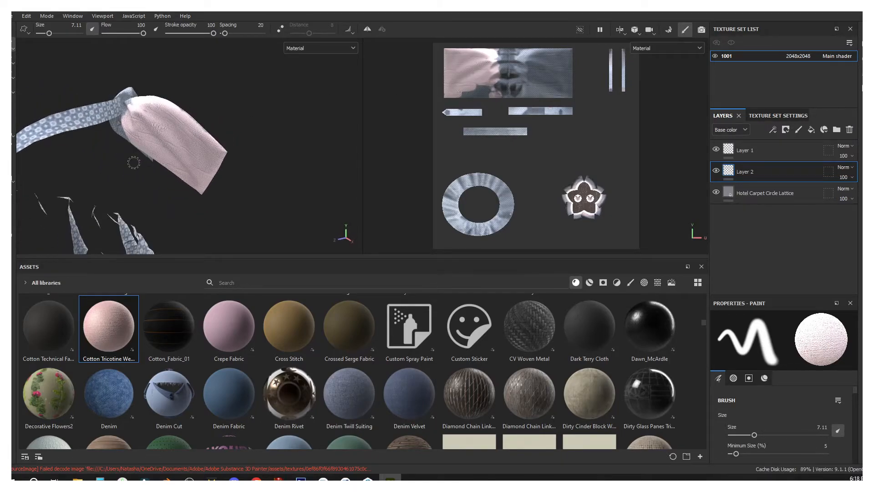
pyautogui.keyDown('alt'); pyautogui.moveTo(168, 132); pyautogui.dragTo(59, 146); pyautogui.keyUp('alt')
pyautogui.keyDown('alt'); pyautogui.moveTo(198, 162); pyautogui.dragTo(200, 153); pyautogui.keyUp('alt')
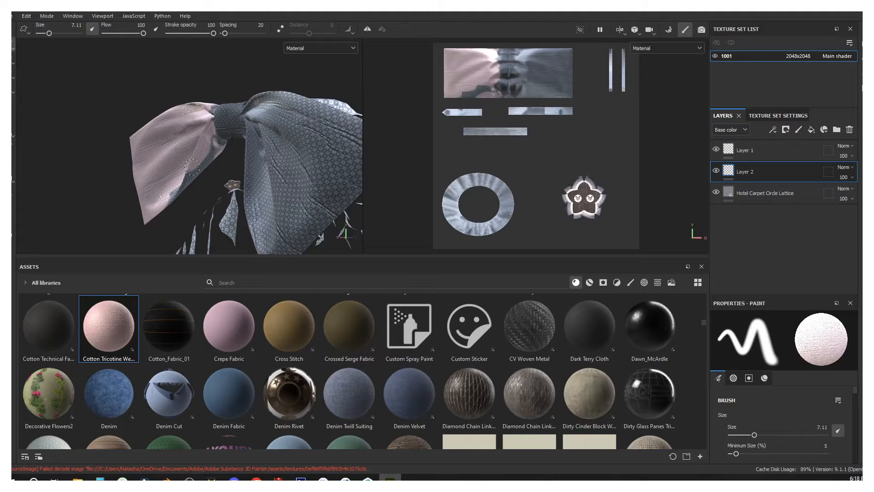
pyautogui.moveTo(173, 196); pyautogui.dragTo(203, 162)
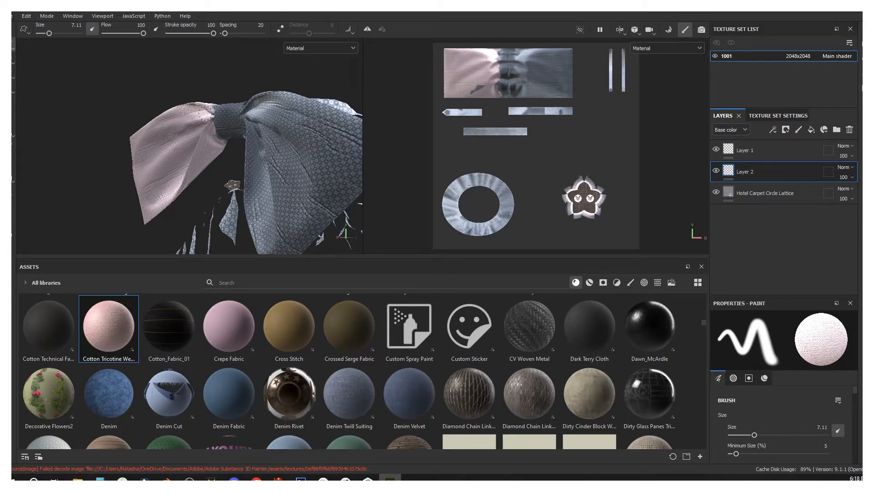
# Paint the first patches of Cotton Tricotine on the opposite bow wing and inspect the bow from several sides.
pyautogui.moveTo(260, 138)
pyautogui.mouseDown()
pyautogui.moveTo(279, 152)
pyautogui.moveTo(291, 137)
pyautogui.moveTo(268, 122)
pyautogui.moveTo(287, 130)
pyautogui.mouseUp()
pyautogui.moveTo(200, 219)
pyautogui.keyDown('alt'); pyautogui.mouseDown()
pyautogui.moveTo(203, 229)
pyautogui.moveTo(321, 79)
pyautogui.moveTo(207, 217)
pyautogui.moveTo(159, 228)
pyautogui.moveTo(190, 235)
pyautogui.mouseUp(); pyautogui.keyUp('alt')
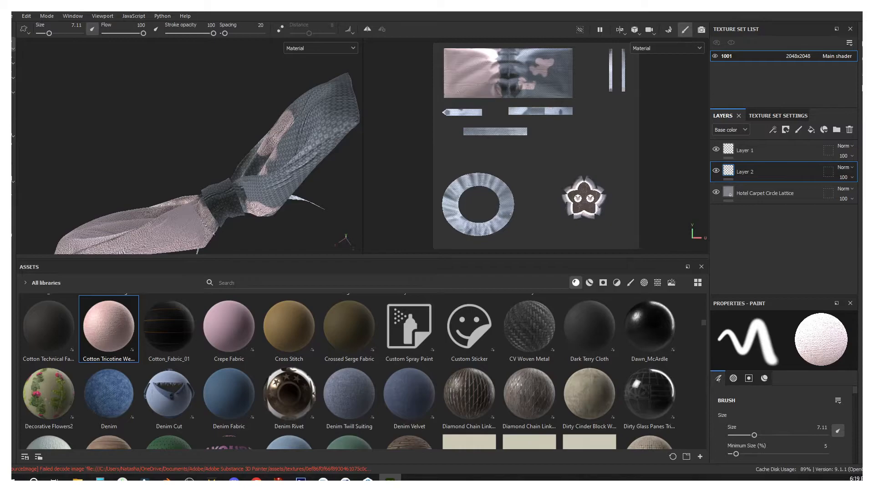
pyautogui.keyDown('alt'); pyautogui.moveTo(346, 239); pyautogui.dragTo(223, 248); pyautogui.keyUp('alt')
pyautogui.keyDown('alt'); pyautogui.moveTo(136, 209); pyautogui.dragTo(128, 175); pyautogui.keyUp('alt')
pyautogui.keyDown('alt'); pyautogui.moveTo(283, 249); pyautogui.dragTo(118, 250); pyautogui.keyUp('alt')
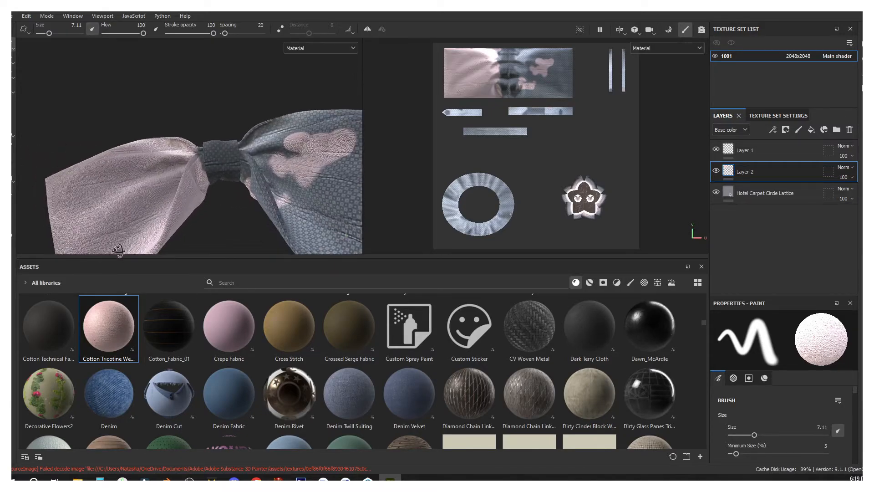
pyautogui.keyDown('alt'); pyautogui.moveTo(146, 215); pyautogui.dragTo(132, 191); pyautogui.keyUp('alt')
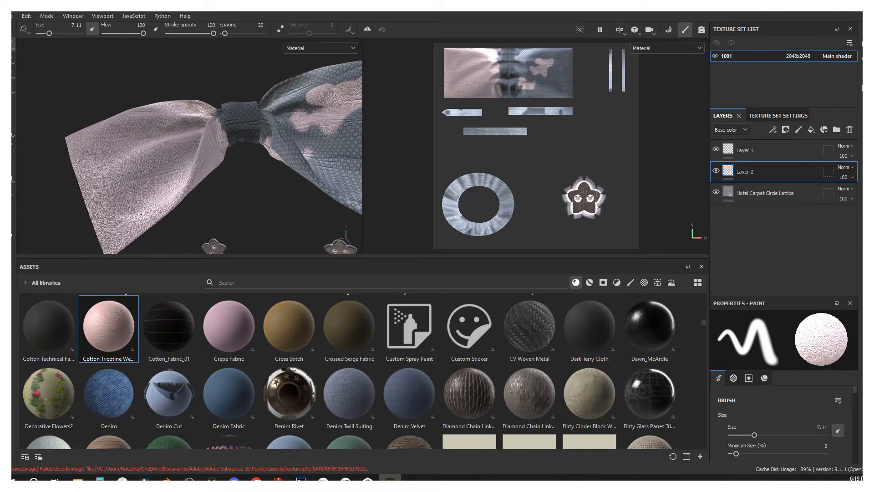
pyautogui.keyDown('alt'); pyautogui.moveTo(183, 151); pyautogui.dragTo(406, 193); pyautogui.keyUp('alt')
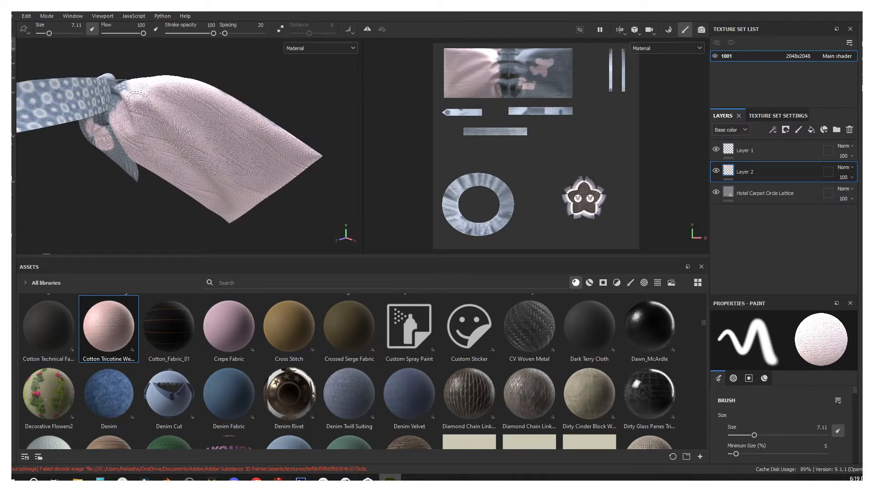
pyautogui.keyDown('alt'); pyautogui.moveTo(134, 99); pyautogui.dragTo(89, 96); pyautogui.keyUp('alt')
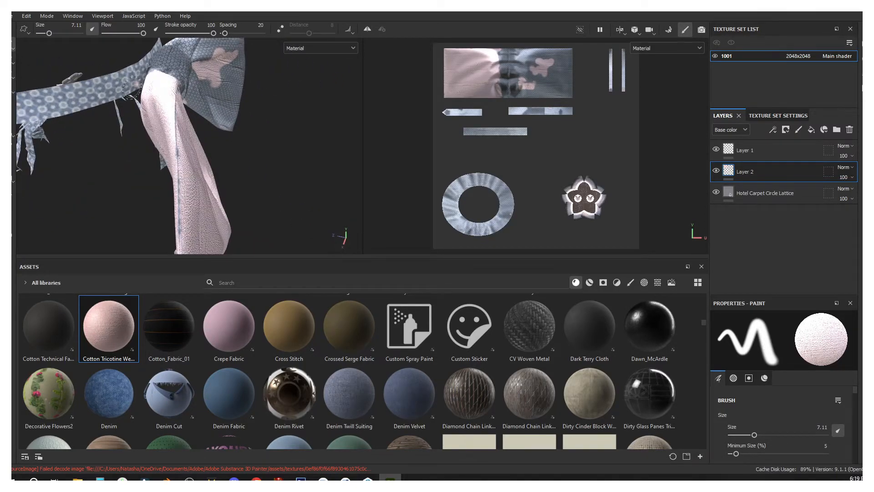
# Paint the rest of the opposite bow wing, front and back, leaving only the centre knot in the lattice pattern.
pyautogui.moveTo(165, 133)
pyautogui.keyDown('alt'); pyautogui.mouseDown()
pyautogui.moveTo(182, 194)
pyautogui.moveTo(177, 227)
pyautogui.moveTo(182, 158)
pyautogui.moveTo(104, 149)
pyautogui.mouseUp(); pyautogui.keyUp('alt')
pyautogui.moveTo(232, 127)
pyautogui.keyDown('alt'); pyautogui.mouseDown()
pyautogui.moveTo(183, 166)
pyautogui.moveTo(117, 141)
pyautogui.mouseUp(); pyautogui.keyUp('alt')
pyautogui.moveTo(300, 141)
pyautogui.mouseDown()
pyautogui.moveTo(291, 169)
pyautogui.moveTo(239, 166)
pyautogui.moveTo(278, 170)
pyautogui.moveTo(236, 180)
pyautogui.moveTo(207, 151)
pyautogui.mouseUp()
pyautogui.moveTo(268, 143)
pyautogui.mouseDown()
pyautogui.moveTo(275, 191)
pyautogui.moveTo(200, 205)
pyautogui.moveTo(310, 150)
pyautogui.moveTo(218, 168)
pyautogui.mouseUp()
pyautogui.keyDown('alt'); pyautogui.moveTo(219, 168); pyautogui.dragTo(182, 160); pyautogui.keyUp('alt')
pyautogui.scroll(-3, 291, 142)
pyautogui.moveTo(295, 141)
pyautogui.mouseDown()
pyautogui.moveTo(318, 94)
pyautogui.moveTo(308, 128)
pyautogui.moveTo(296, 103)
pyautogui.moveTo(273, 98)
pyautogui.moveTo(310, 114)
pyautogui.mouseUp()
pyautogui.scroll(3, 255, 119)
pyautogui.moveTo(246, 105)
pyautogui.mouseDown()
pyautogui.moveTo(180, 87)
pyautogui.moveTo(260, 125)
pyautogui.mouseUp()
pyautogui.moveTo(114, 117)
pyautogui.mouseDown()
pyautogui.moveTo(80, 91)
pyautogui.moveTo(123, 108)
pyautogui.mouseUp()
pyautogui.keyDown('alt'); pyautogui.moveTo(161, 215); pyautogui.dragTo(123, 109); pyautogui.keyUp('alt')
pyautogui.moveTo(123, 109)
pyautogui.mouseDown()
pyautogui.moveTo(111, 66)
pyautogui.moveTo(93, 110)
pyautogui.mouseUp()
pyautogui.moveTo(269, 130)
pyautogui.keyDown('alt'); pyautogui.mouseDown()
pyautogui.moveTo(73, 135)
pyautogui.moveTo(150, 75)
pyautogui.mouseUp(); pyautogui.keyUp('alt')
pyautogui.moveTo(150, 75)
pyautogui.keyDown('alt'); pyautogui.mouseDown()
pyautogui.moveTo(119, 130)
pyautogui.moveTo(152, 35)
pyautogui.moveTo(250, 73)
pyautogui.moveTo(214, 76)
pyautogui.moveTo(284, 61)
pyautogui.mouseUp(); pyautogui.keyUp('alt')
pyautogui.moveTo(285, 61)
pyautogui.keyDown('alt'); pyautogui.mouseDown()
pyautogui.moveTo(219, 51)
pyautogui.moveTo(258, 84)
pyautogui.moveTo(191, 171)
pyautogui.moveTo(91, 164)
pyautogui.mouseUp(); pyautogui.keyUp('alt')
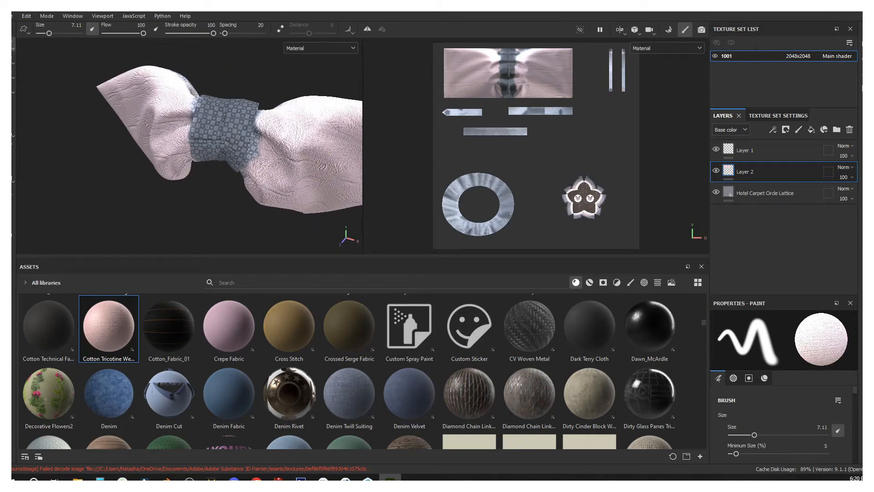
# Touch up the Cotton Tricotine where the bow wings meet the knot, undoing the first stray stroke.
pyautogui.moveTo(272, 142)
pyautogui.keyDown('alt'); pyautogui.mouseDown()
pyautogui.moveTo(270, 211)
pyautogui.moveTo(149, 218)
pyautogui.moveTo(165, 187)
pyautogui.moveTo(270, 166)
pyautogui.moveTo(172, 103)
pyautogui.mouseUp(); pyautogui.keyUp('alt')
pyautogui.moveTo(180, 75)
pyautogui.mouseDown()
pyautogui.moveTo(141, 128)
pyautogui.moveTo(201, 171)
pyautogui.mouseUp()
pyautogui.hotkey('ctrl', 'z')
pyautogui.moveTo(141, 102)
pyautogui.mouseDown()
pyautogui.moveTo(192, 112)
pyautogui.moveTo(123, 119)
pyautogui.mouseUp()
pyautogui.keyDown('alt'); pyautogui.moveTo(119, 155); pyautogui.dragTo(150, 157); pyautogui.keyUp('alt')
pyautogui.moveTo(187, 150)
pyautogui.mouseDown()
pyautogui.moveTo(175, 181)
pyautogui.moveTo(170, 129)
pyautogui.moveTo(432, 160)
pyautogui.moveTo(433, 182)
pyautogui.moveTo(164, 120)
pyautogui.mouseUp()
pyautogui.scroll(-3, 190, 168)
pyautogui.scroll(4, 164, 120)
pyautogui.scroll(-4, 139, 152)
pyautogui.keyDown('alt'); pyautogui.moveTo(214, 150); pyautogui.dragTo(137, 153); pyautogui.keyUp('alt')
pyautogui.scroll(3, 507, 79)
# Paint Cotton Tricotine along the edges of the bow's central strip in the 2D UV view.
pyautogui.keyDown('alt'); pyautogui.moveTo(507, 80); pyautogui.dragTo(539, 196, button='middle'); pyautogui.keyUp('alt')
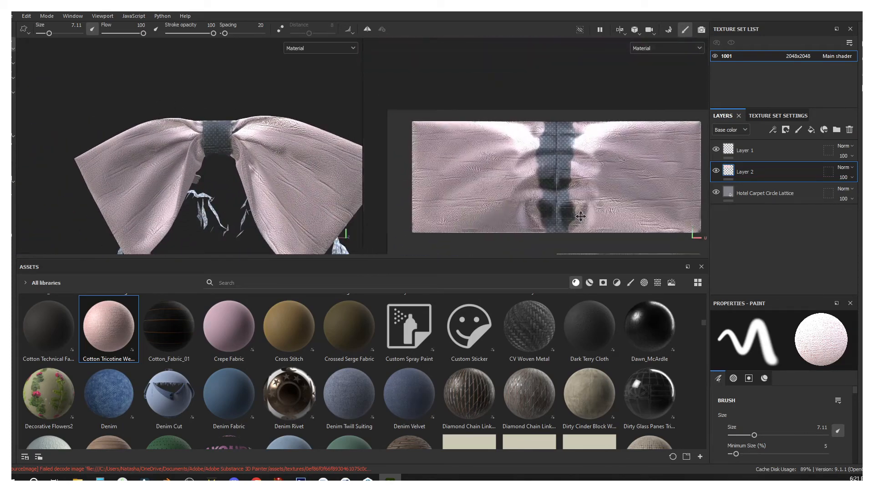
pyautogui.scroll(2, 538, 197)
pyautogui.scroll(-3, 513, 146)
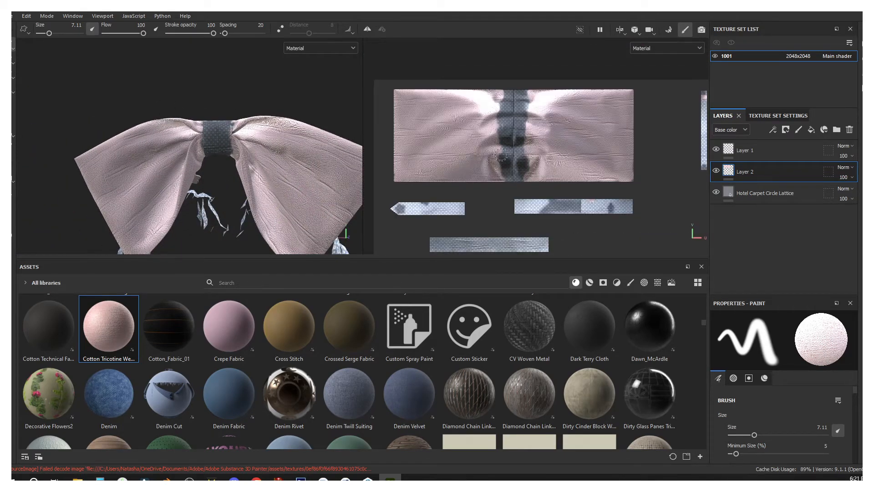
pyautogui.scroll(3, 455, 141)
pyautogui.keyDown('alt'); pyautogui.moveTo(282, 137); pyautogui.dragTo(269, 177); pyautogui.keyUp('alt')
pyautogui.moveTo(613, 190); pyautogui.dragTo(613, 168)
pyautogui.moveTo(533, 178); pyautogui.dragTo(536, 163)
# Load the Fabric07 material into the brush and set the brush size to 2.66.
pyautogui.moveTo(182, 178)
pyautogui.keyDown('alt'); pyautogui.mouseDown()
pyautogui.moveTo(186, 162)
pyautogui.moveTo(254, 153)
pyautogui.mouseUp(); pyautogui.keyUp('alt')
pyautogui.press('f')
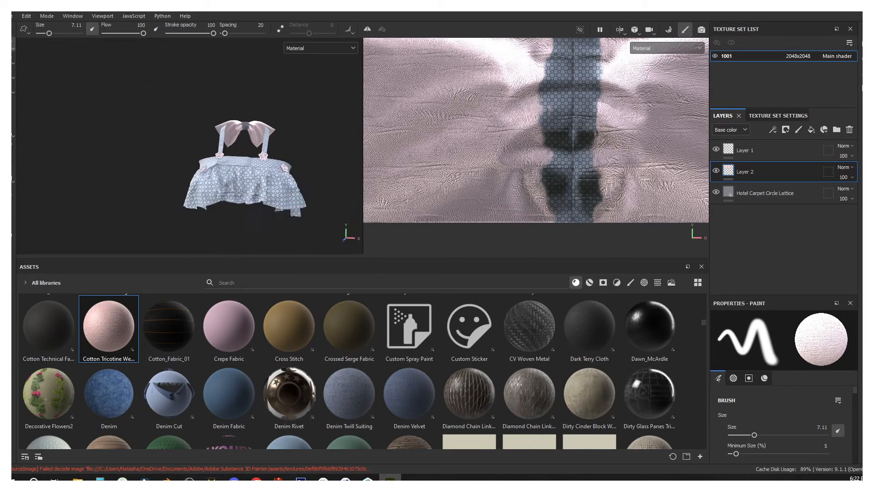
pyautogui.scroll(3, 182, 133)
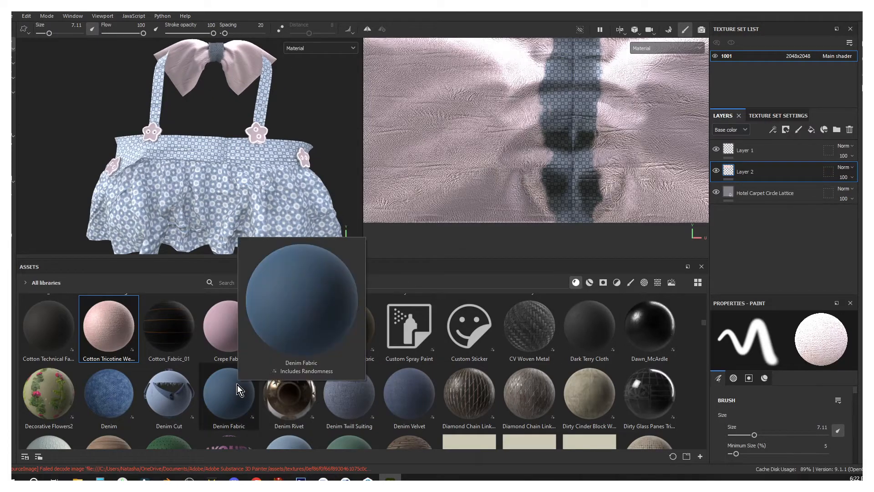
pyautogui.scroll(-5, 237, 384)
pyautogui.scroll(-3, 237, 381)
pyautogui.click(123, 332)
pyautogui.scroll(3, 248, 128)
pyautogui.keyDown('alt'); pyautogui.moveTo(248, 130); pyautogui.dragTo(227, 150); pyautogui.keyUp('alt')
pyautogui.moveTo(754, 435); pyautogui.dragTo(745, 435)
pyautogui.scroll(3, 253, 139)
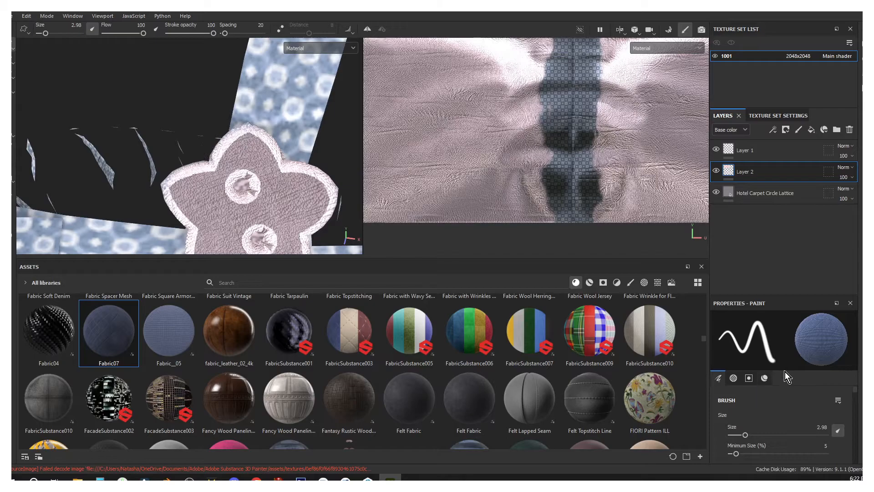
pyautogui.moveTo(746, 435); pyautogui.dragTo(743, 435)
# Paint Fabric07 along the first stretch of the flower button's raised rim, including its outer side.
pyautogui.moveTo(228, 137)
pyautogui.keyDown('alt'); pyautogui.mouseDown()
pyautogui.moveTo(255, 173)
pyautogui.moveTo(220, 150)
pyautogui.mouseUp(); pyautogui.keyUp('alt')
pyautogui.scroll(3, 250, 173)
pyautogui.keyDown('alt'); pyautogui.moveTo(166, 189); pyautogui.dragTo(196, 164); pyautogui.keyUp('alt')
pyautogui.keyDown('alt'); pyautogui.moveTo(318, 157); pyautogui.dragTo(283, 142); pyautogui.keyUp('alt')
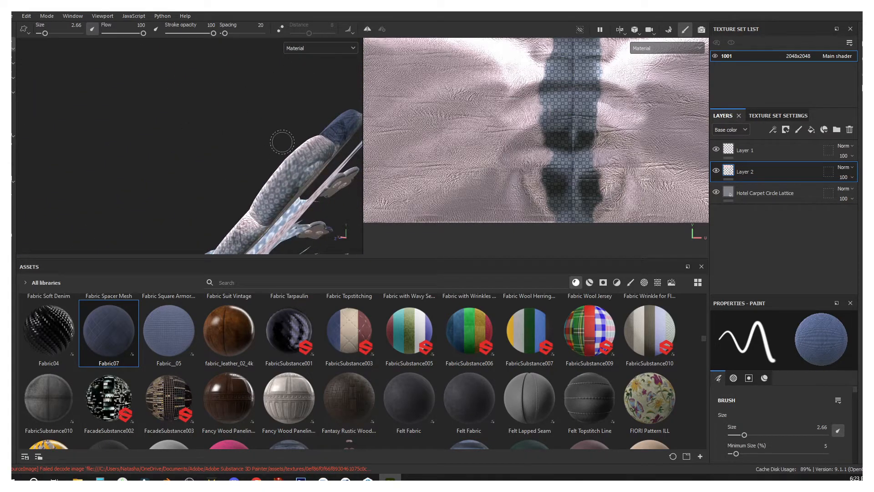
pyautogui.keyDown('alt'); pyautogui.moveTo(302, 167); pyautogui.dragTo(301, 137); pyautogui.keyUp('alt')
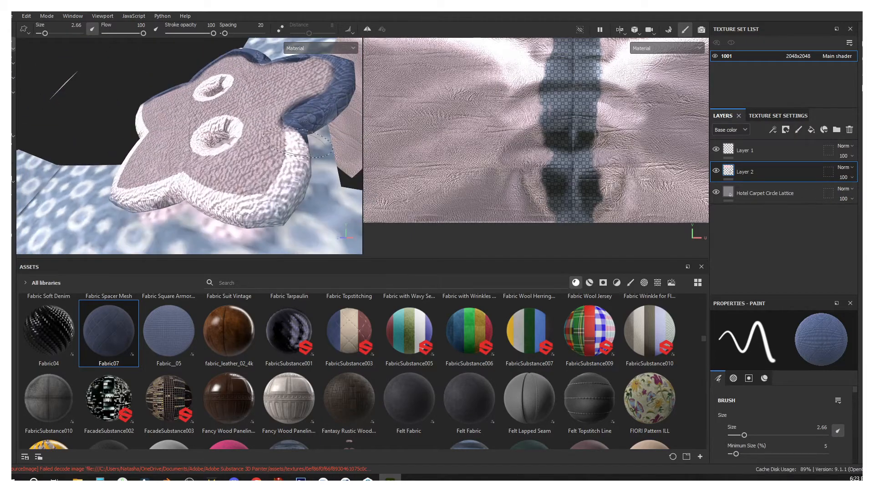
# Continue the Fabric07 border around the remaining petals of the flower button's rim.
pyautogui.scroll(-5, 171, 187)
pyautogui.keyDown('alt'); pyautogui.moveTo(227, 184); pyautogui.dragTo(252, 163); pyautogui.keyUp('alt')
pyautogui.scroll(-5, 197, 172)
pyautogui.scroll(8, 205, 164)
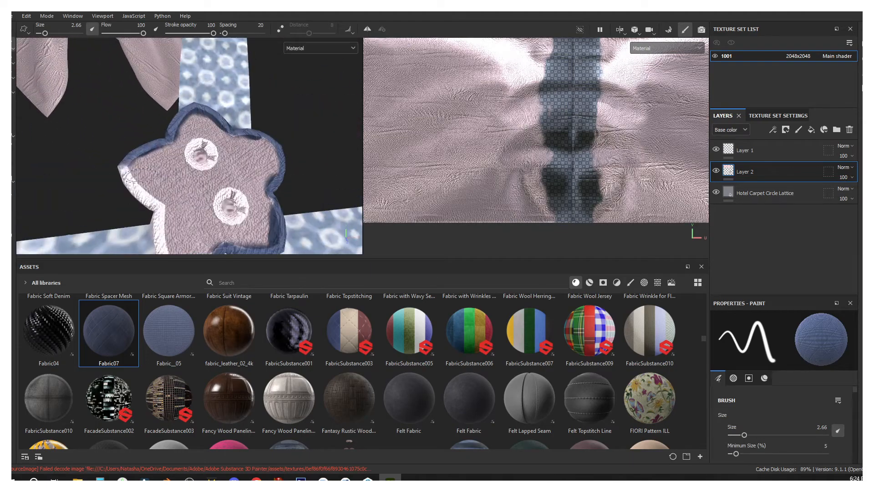
pyautogui.keyDown('alt'); pyautogui.moveTo(150, 210); pyautogui.dragTo(165, 115, button='middle'); pyautogui.keyUp('alt')
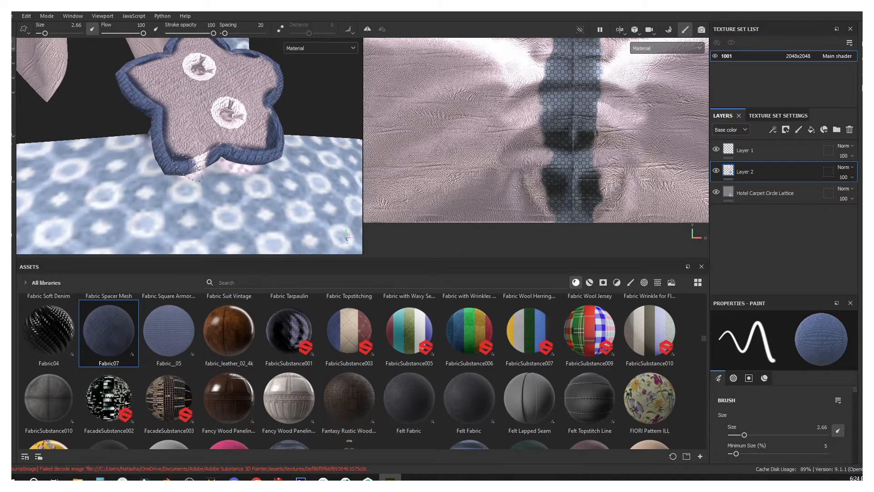
pyautogui.scroll(-8, 232, 159)
pyautogui.keyDown('alt'); pyautogui.moveTo(231, 159); pyautogui.dragTo(313, 193); pyautogui.keyUp('alt')
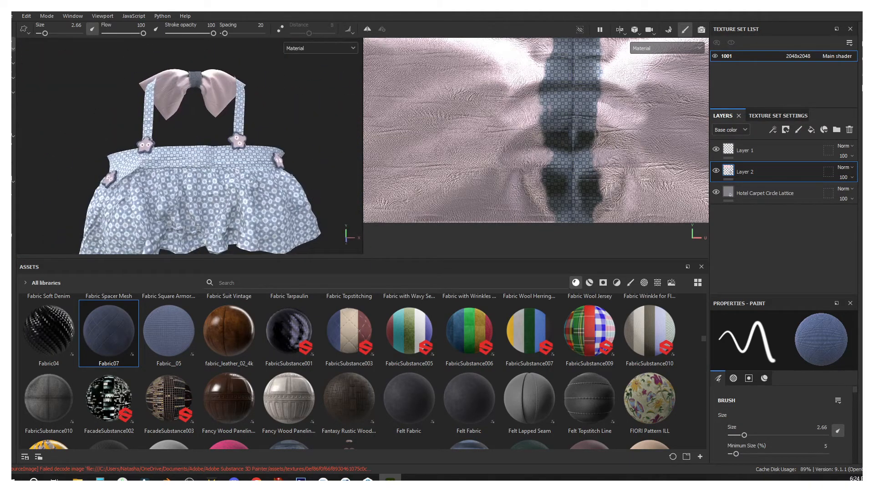
# Load the Flecked Flannel Fabric material into the brush and try it on the flower button.
pyautogui.scroll(-5, 328, 353)
pyautogui.scroll(-5, 346, 359)
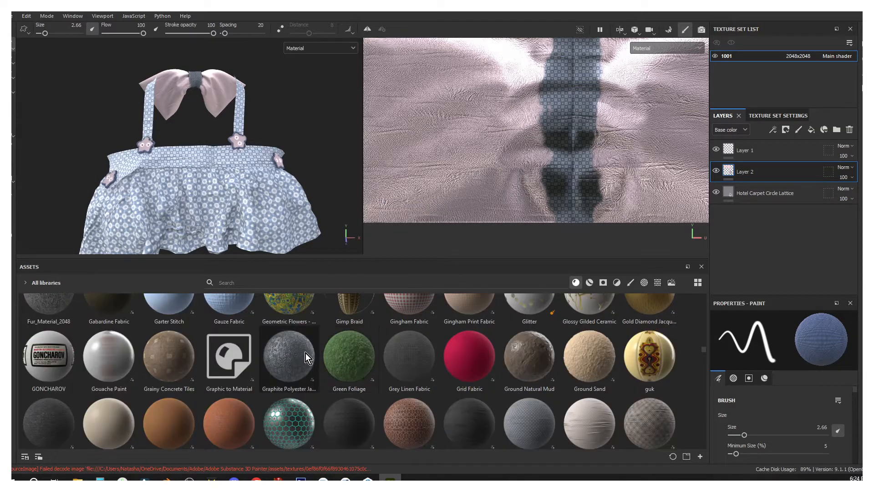
pyautogui.scroll(3, 351, 363)
pyautogui.click(40, 366)
pyautogui.scroll(5, 205, 183)
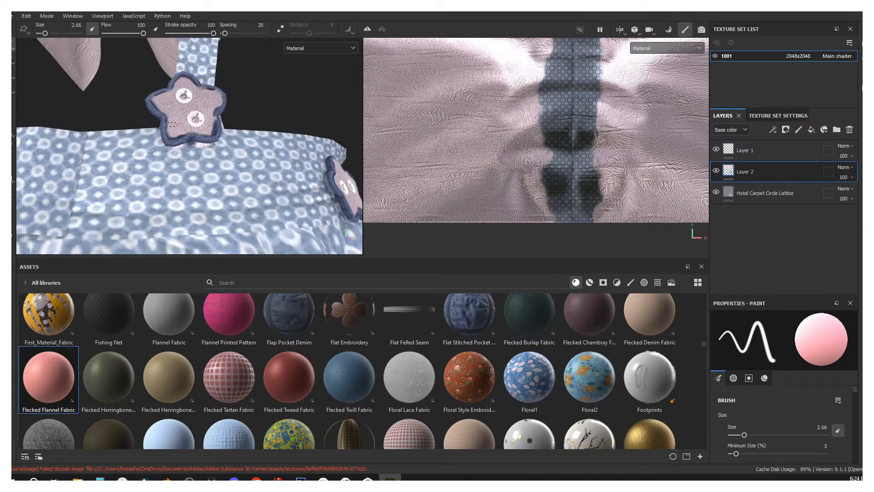
pyautogui.scroll(2, 205, 183)
pyautogui.click(205, 182)
pyautogui.scroll(-5, 203, 183)
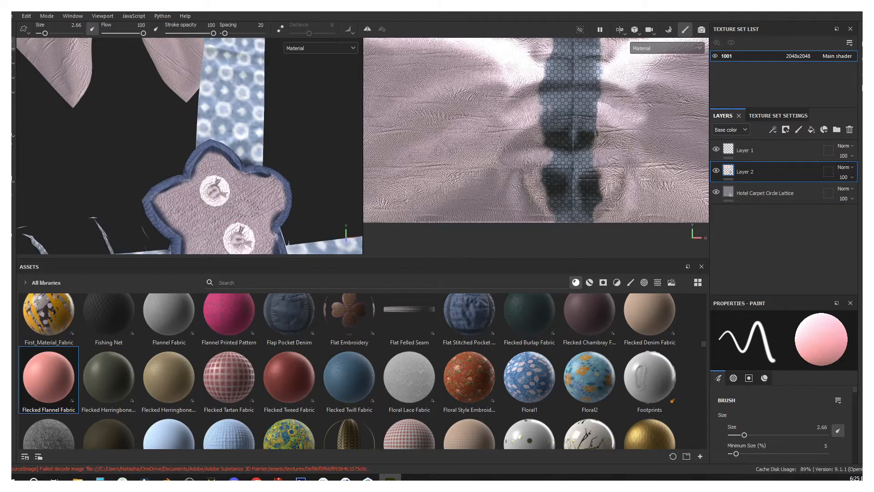
# Reload Fabric07 into the brush and fill the unpainted gap on the flower button's lower rim.
pyautogui.scroll(15, 225, 348)
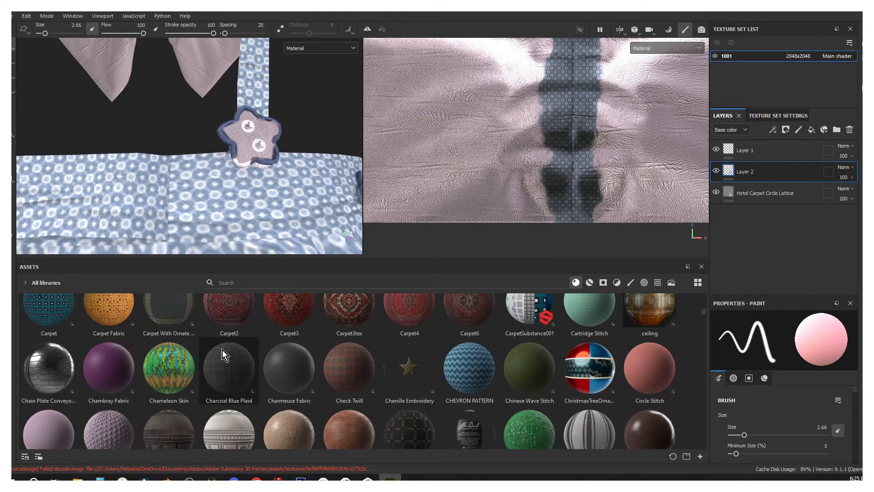
pyautogui.scroll(-15, 225, 348)
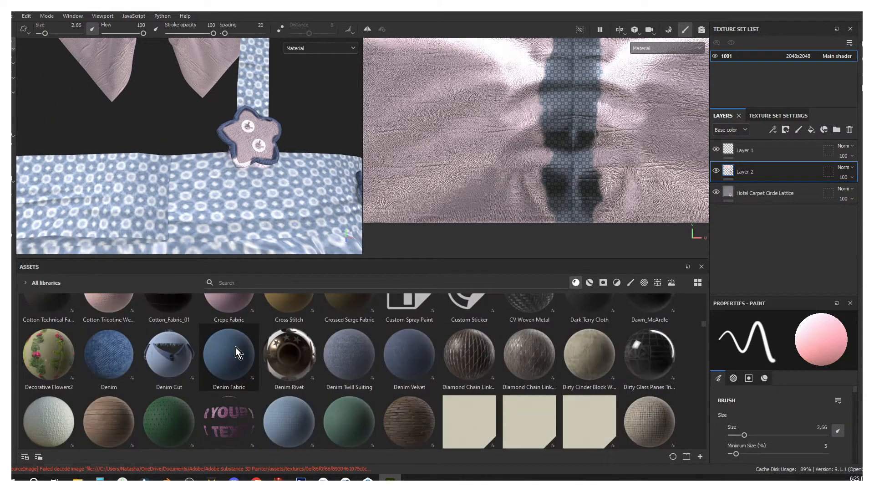
pyautogui.click(109, 328)
pyautogui.scroll(3, 253, 138)
pyautogui.moveTo(258, 152); pyautogui.dragTo(285, 141)
pyautogui.scroll(-5, 273, 151)
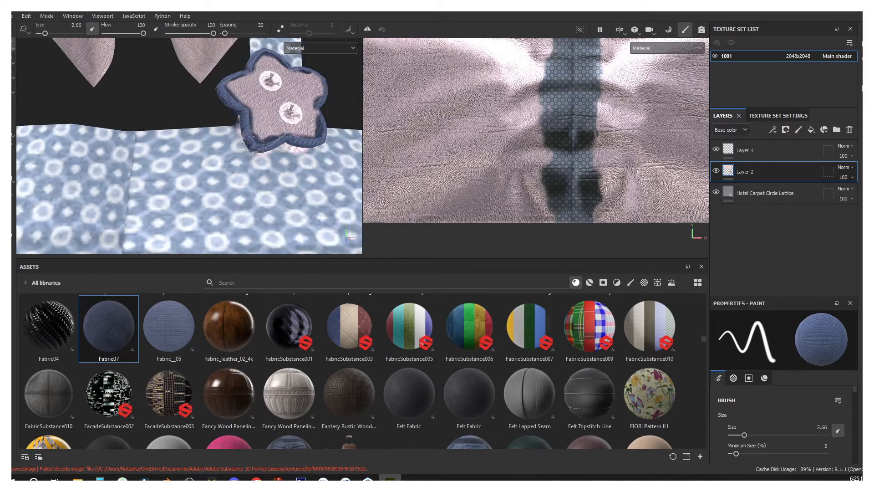
# Load Flannel Printed Pattern, set the brush size to 1.46, and paint the ring around the flower button's lower hole.
pyautogui.moveTo(154, 140)
pyautogui.keyDown('alt'); pyautogui.mouseDown()
pyautogui.moveTo(162, 92)
pyautogui.moveTo(182, 137)
pyautogui.mouseUp(); pyautogui.keyUp('alt')
pyautogui.scroll(-2, 549, 351)
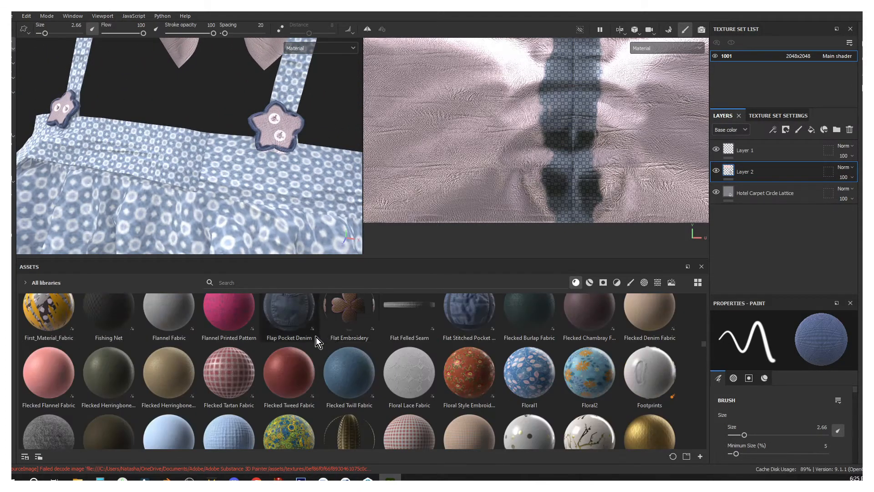
pyautogui.click(229, 319)
pyautogui.scroll(6, 280, 118)
pyautogui.click(740, 435)
pyautogui.scroll(4, 263, 133)
pyautogui.click(253, 120)
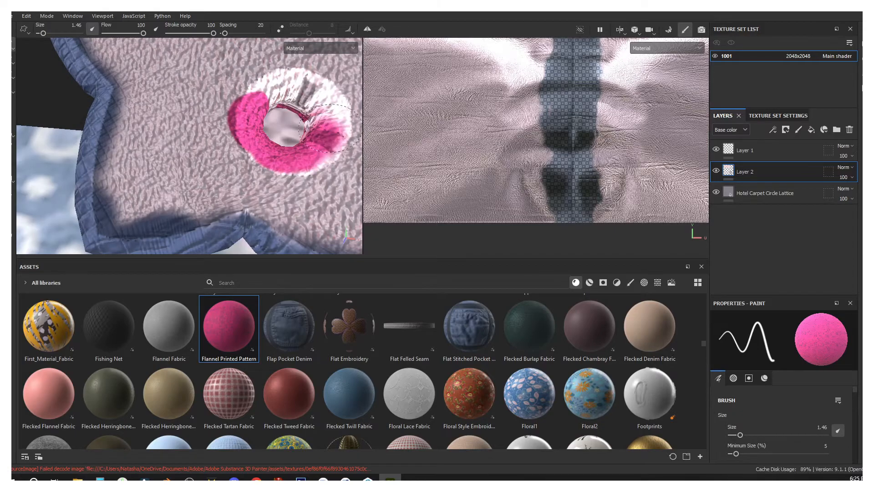
pyautogui.scroll(-6, 309, 157)
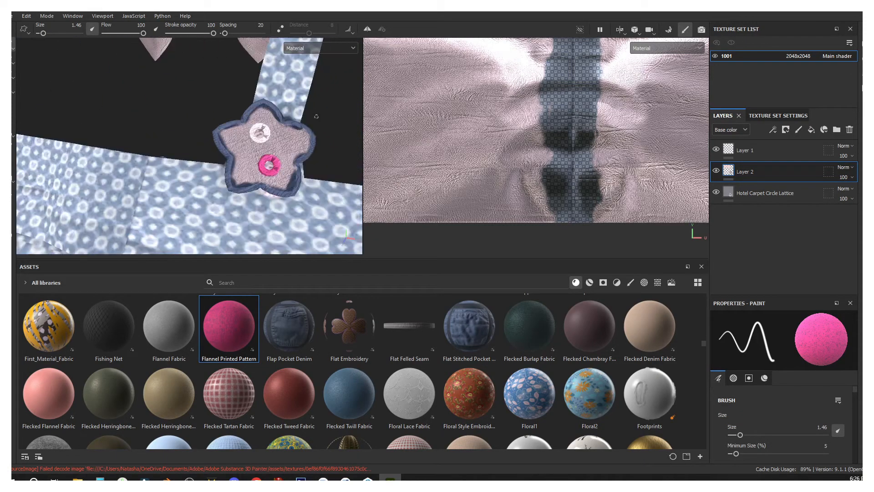
# Paint the ring around the flower button's other hole with Flannel Printed Pattern, undoing the stray stroke.
pyautogui.scroll(6, 280, 102)
pyautogui.hotkey('ctrl', 'z')
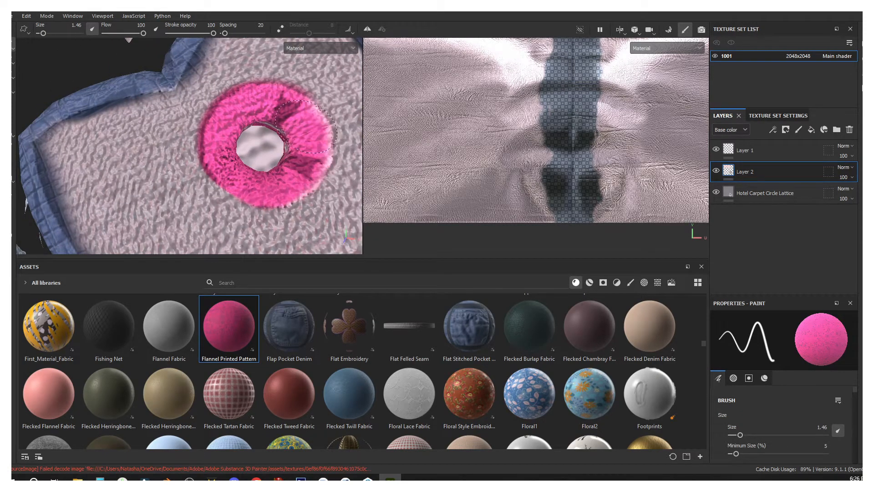
pyautogui.scroll(-8, 275, 186)
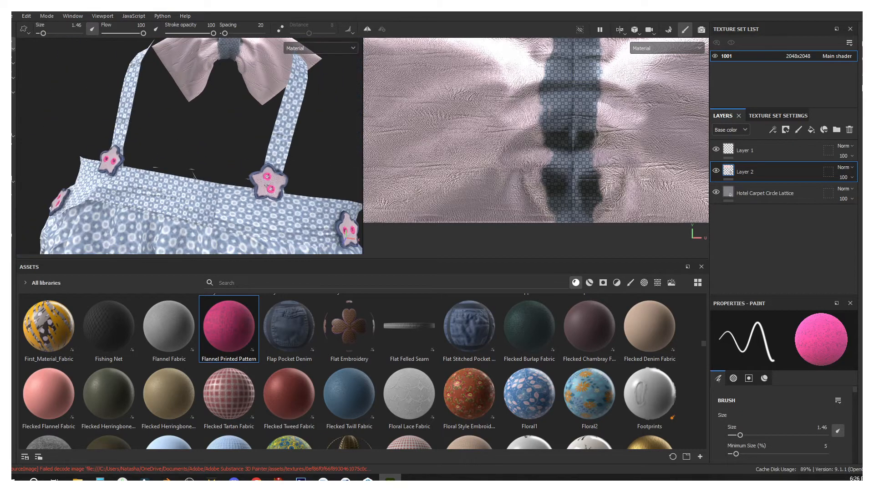
pyautogui.moveTo(273, 146)
pyautogui.keyDown('alt'); pyautogui.mouseDown()
pyautogui.moveTo(242, 141)
pyautogui.moveTo(271, 142)
pyautogui.mouseUp(); pyautogui.keyUp('alt')
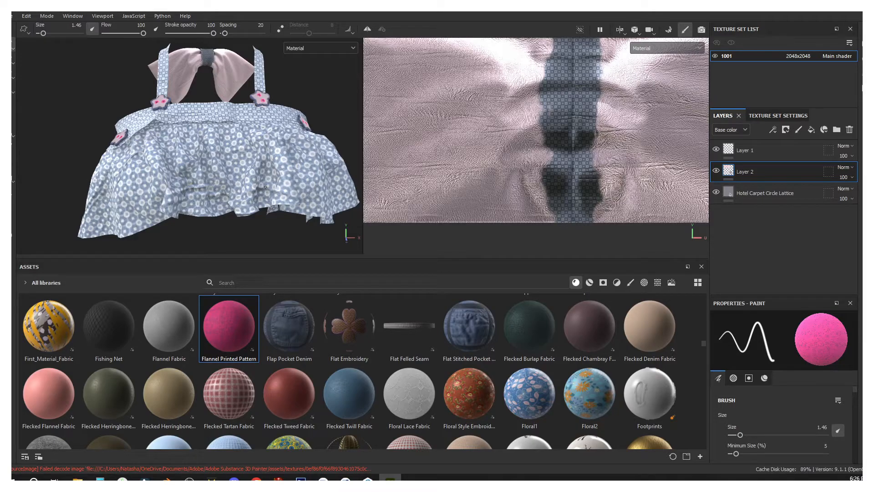
# Load Fabric07, set the brush size to 3.31, and start painting over the lattice on the bow's centre knot.
pyautogui.scroll(-3, 218, 150)
pyautogui.scroll(5, 362, 340)
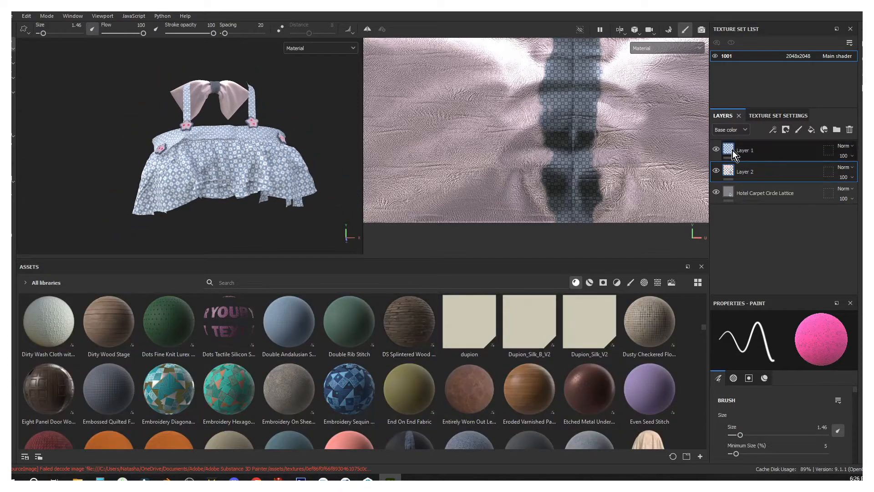
pyautogui.scroll(3, 239, 136)
pyautogui.scroll(-10, 244, 373)
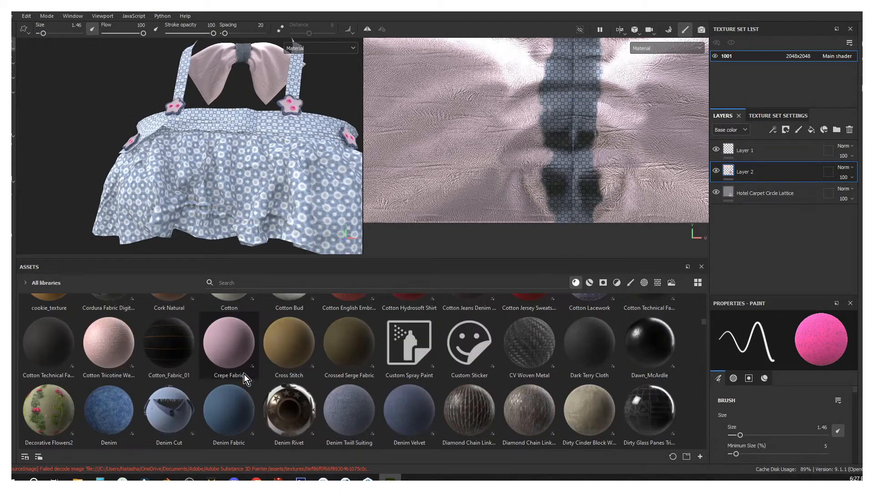
pyautogui.click(108, 349)
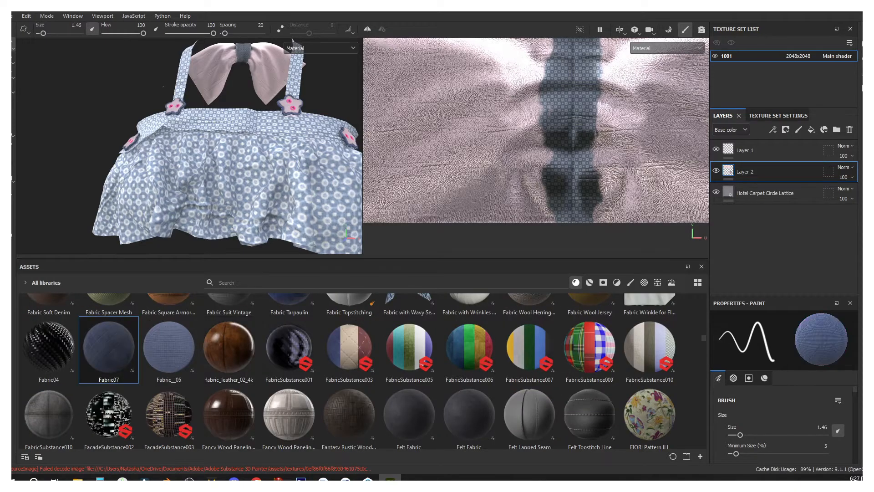
pyautogui.scroll(-3, 205, 137)
pyautogui.keyDown('alt'); pyautogui.moveTo(205, 137); pyautogui.dragTo(416, 90); pyautogui.keyUp('alt')
pyautogui.scroll(5, 230, 80)
pyautogui.keyDown('alt'); pyautogui.moveTo(231, 80); pyautogui.dragTo(174, 132); pyautogui.keyUp('alt')
pyautogui.scroll(2, 174, 117)
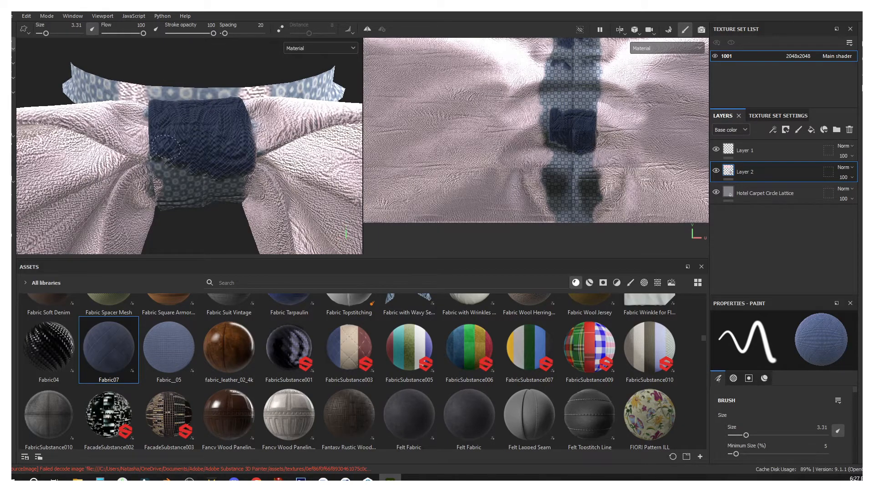
# Paint Fabric07 around the remaining sides of the bow's centre knot to cover the visible lattice pattern.
pyautogui.keyDown('alt'); pyautogui.moveTo(243, 172); pyautogui.dragTo(171, 211); pyautogui.keyUp('alt')
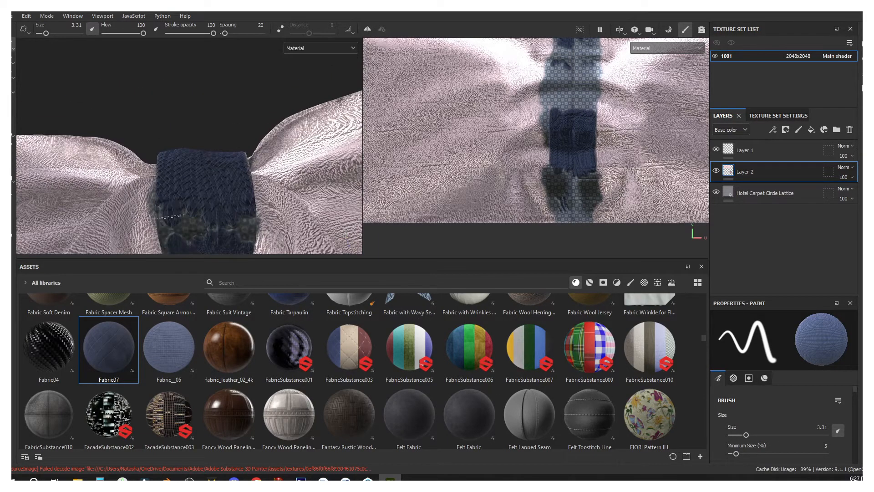
pyautogui.keyDown('alt'); pyautogui.moveTo(241, 175); pyautogui.dragTo(493, 209); pyautogui.keyUp('alt')
pyautogui.scroll(-4, 219, 187)
pyautogui.scroll(4, 208, 175)
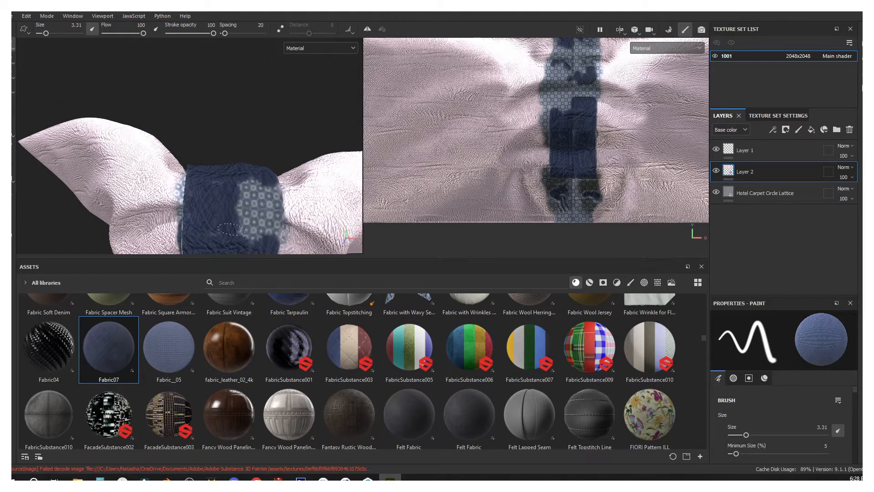
pyautogui.keyDown('alt'); pyautogui.moveTo(269, 210); pyautogui.dragTo(224, 199); pyautogui.keyUp('alt')
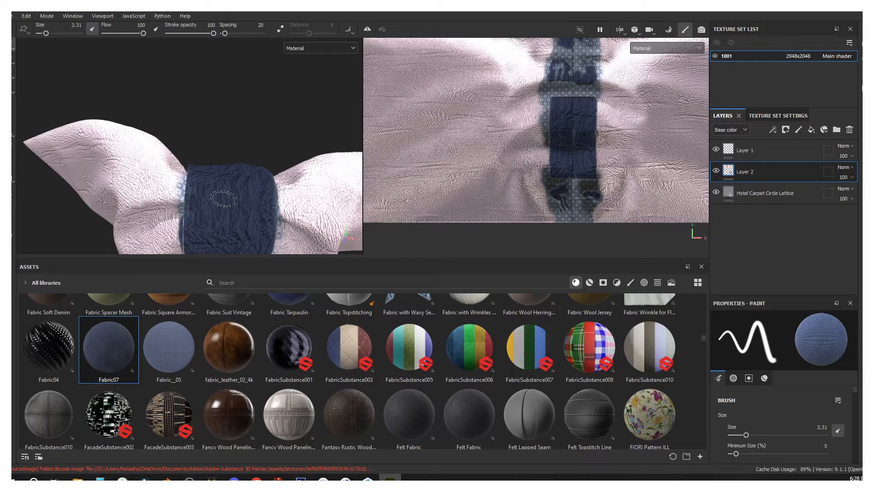
# Hide Layer 1 and delete it from the layer stack.
pyautogui.scroll(-3, 201, 168)
pyautogui.keyDown('alt'); pyautogui.moveTo(201, 169); pyautogui.dragTo(256, 152); pyautogui.keyUp('alt')
pyautogui.scroll(-10, 381, 367)
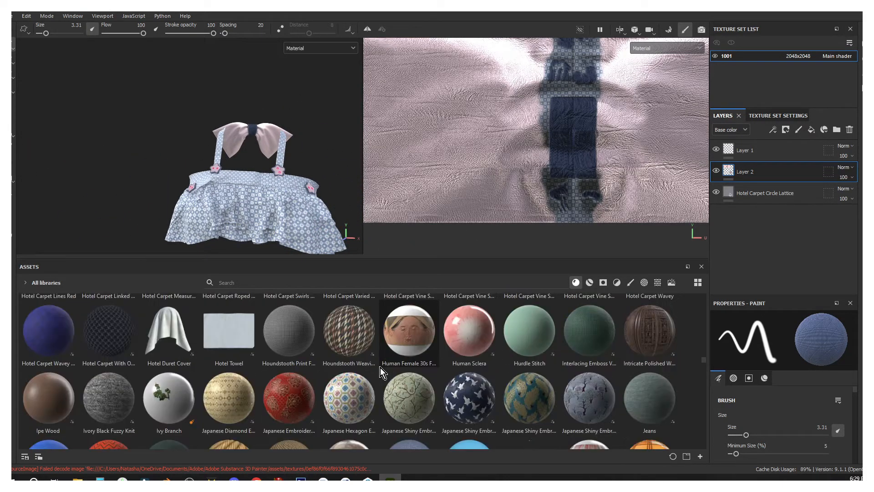
pyautogui.scroll(-5, 380, 367)
pyautogui.click(720, 149)
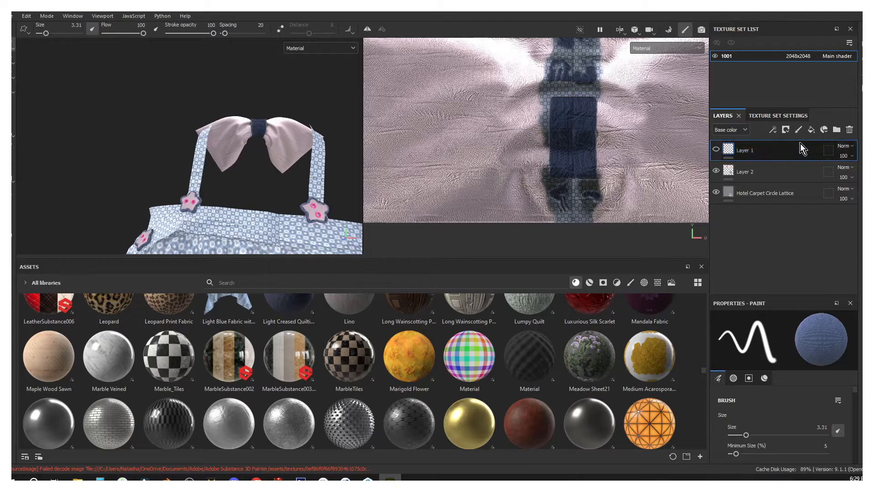
# Try a library material with adjusted tiling and Padded Coat as fill layers, undoing each one.
pyautogui.scroll(-4, 393, 384)
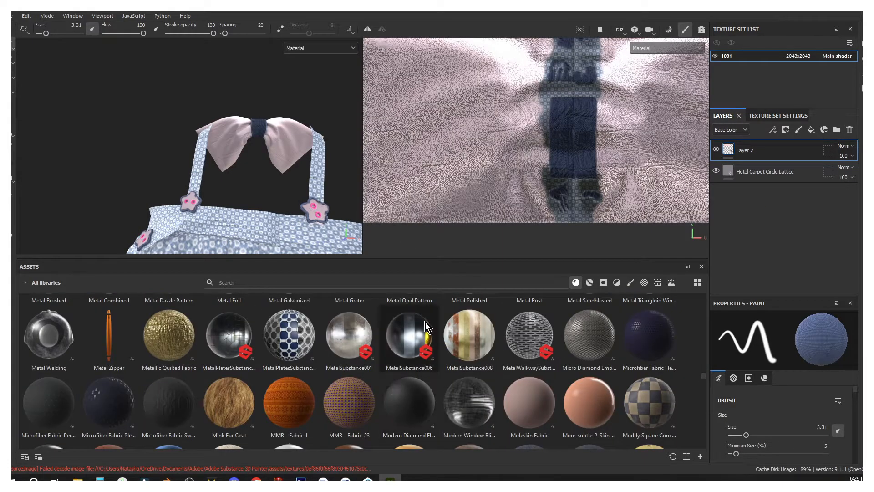
pyautogui.scroll(-3, 279, 198)
pyautogui.moveTo(649, 335); pyautogui.dragTo(758, 244)
pyautogui.scroll(-3, 278, 198)
pyautogui.moveTo(766, 422); pyautogui.dragTo(770, 425)
pyautogui.hotkey('ctrl', 'z')
pyautogui.scroll(-4, 355, 353)
pyautogui.moveTo(409, 311); pyautogui.dragTo(742, 222)
pyautogui.hotkey('ctrl', 'z')
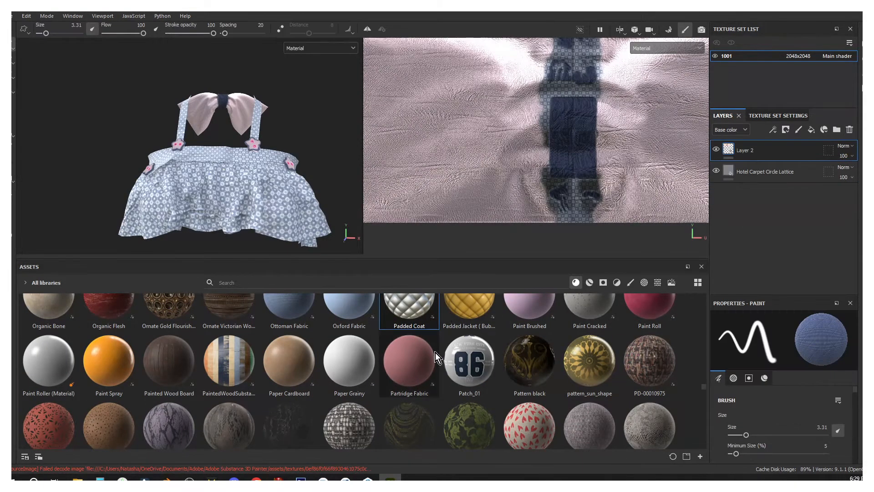
# Try a material from further down the library as a fill layer, adjust its tiling, and delete it.
pyautogui.scroll(-4, 436, 350)
pyautogui.scroll(-10, 437, 351)
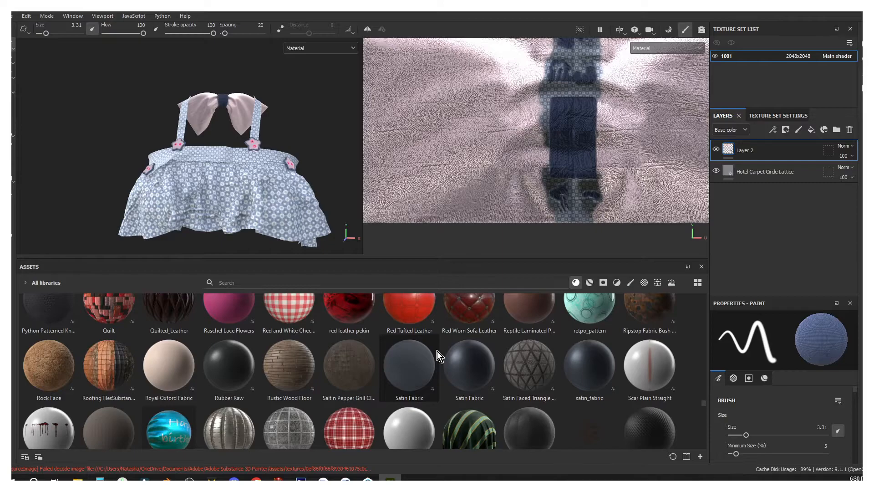
pyautogui.scroll(-10, 437, 351)
pyautogui.moveTo(444, 381)
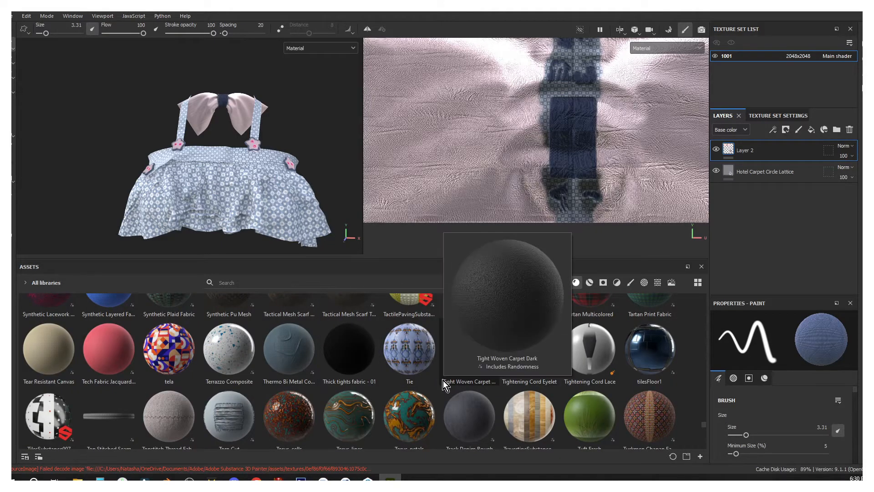
pyautogui.scroll(-3, 441, 378)
pyautogui.moveTo(469, 318); pyautogui.dragTo(731, 244)
pyautogui.moveTo(772, 424); pyautogui.dragTo(777, 426)
pyautogui.click(849, 129)
# Try two more library materials as fill layers with adjusted tiling, deleting each one.
pyautogui.scroll(-3, 234, 376)
pyautogui.scroll(20, 234, 376)
pyautogui.moveTo(705, 304); pyautogui.dragTo(708, 339)
pyautogui.moveTo(469, 397); pyautogui.dragTo(765, 193)
pyautogui.moveTo(751, 423); pyautogui.dragTo(771, 424)
pyautogui.click(848, 129)
pyautogui.moveTo(649, 397); pyautogui.dragTo(771, 271)
pyautogui.moveTo(768, 423); pyautogui.dragTo(776, 425)
pyautogui.click(849, 130)
# Add Fabric with Wrinkles and Creases as a fill layer beneath Hotel Carpet Circle Lattice and adjust its tiling.
pyautogui.moveTo(469, 397); pyautogui.dragTo(765, 195)
pyautogui.moveTo(768, 424); pyautogui.dragTo(771, 425)
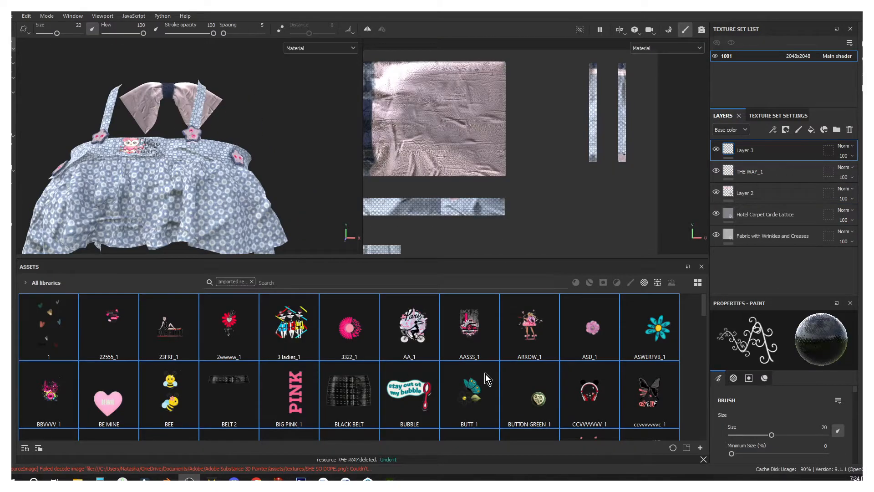
# Add the imported CLUELESS GIRLS image as a fill layer and place it on the skirt ring's lower part in the UV view.
pyautogui.moveTo(704, 304); pyautogui.dragTo(707, 324)
pyautogui.scroll(-2, 472, 133)
pyautogui.keyDown('alt'); pyautogui.moveTo(472, 132); pyautogui.dragTo(594, 87, button='middle'); pyautogui.keyUp('alt')
pyautogui.moveTo(289, 319); pyautogui.dragTo(458, 201)
pyautogui.moveTo(428, 173); pyautogui.dragTo(441, 208)
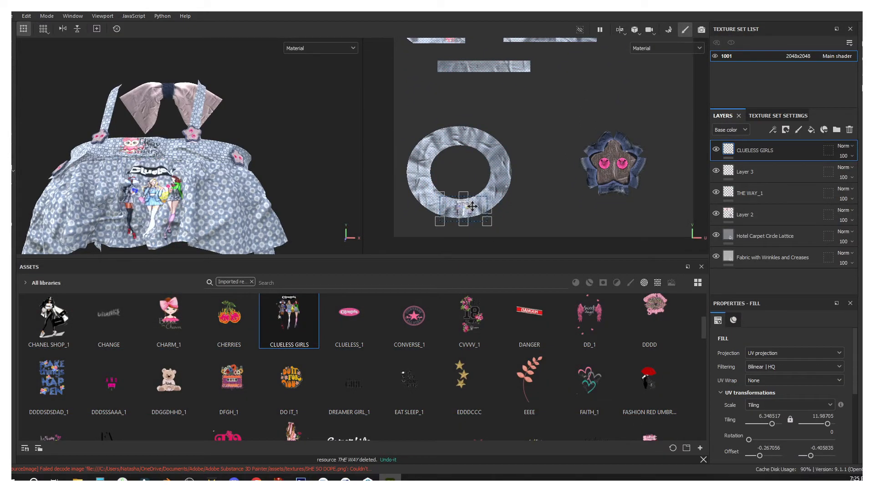
# Resize and reposition the CLUELESS GIRLS graphic on the skirt front, to a tiling of about 5.49 by 10.47.
pyautogui.scroll(4, 476, 209)
pyautogui.scroll(3, 219, 200)
pyautogui.scroll(-3, 219, 200)
pyautogui.keyDown('alt'); pyautogui.moveTo(219, 200); pyautogui.dragTo(250, 144, button='middle'); pyautogui.keyUp('alt')
pyautogui.scroll(2, 250, 145)
pyautogui.scroll(-2, 405, 185)
pyautogui.moveTo(474, 171); pyautogui.dragTo(469, 166)
pyautogui.keyDown('alt'); pyautogui.moveTo(468, 166); pyautogui.dragTo(529, 169, button='middle'); pyautogui.keyUp('alt')
pyautogui.moveTo(432, 170); pyautogui.dragTo(414, 167)
pyautogui.moveTo(430, 182); pyautogui.dragTo(435, 184)
pyautogui.scroll(-3, 293, 193)
pyautogui.keyDown('alt'); pyautogui.moveTo(247, 192); pyautogui.dragTo(229, 183); pyautogui.keyUp('alt')
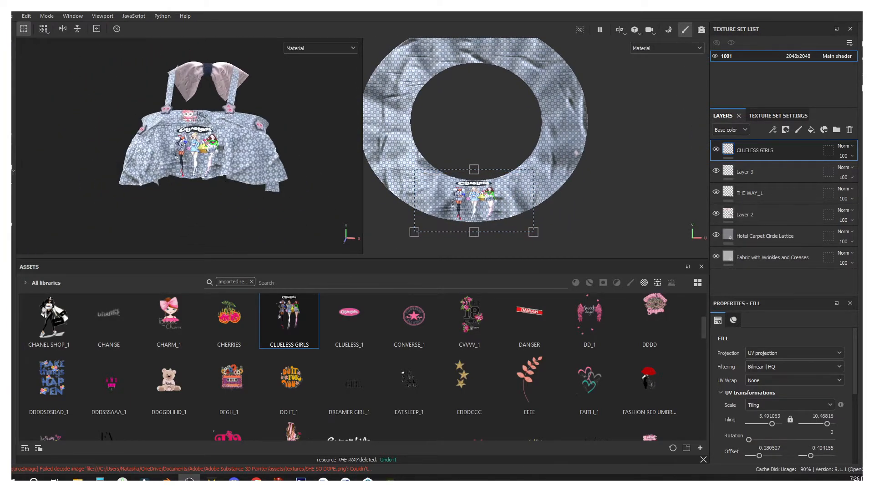
# Hide the CLUELESS GIRLS layer and try the FLOWER_1 image scaled down on the skirt front, deleting it again.
pyautogui.click(717, 153)
pyautogui.scroll(-3, 460, 372)
pyautogui.moveTo(289, 314); pyautogui.dragTo(476, 190)
pyautogui.click(493, 209)
pyautogui.moveTo(541, 126); pyautogui.dragTo(500, 176)
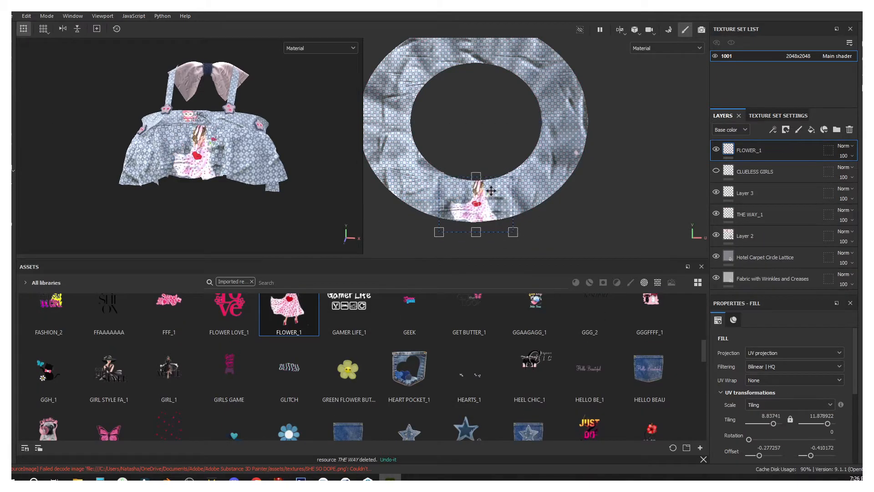
pyautogui.press('Delete')
# Try THE WORLD image as a resized fill layer on the skirt front, deleting it again.
pyautogui.scroll(-5, 566, 356)
pyautogui.scroll(-3, 565, 355)
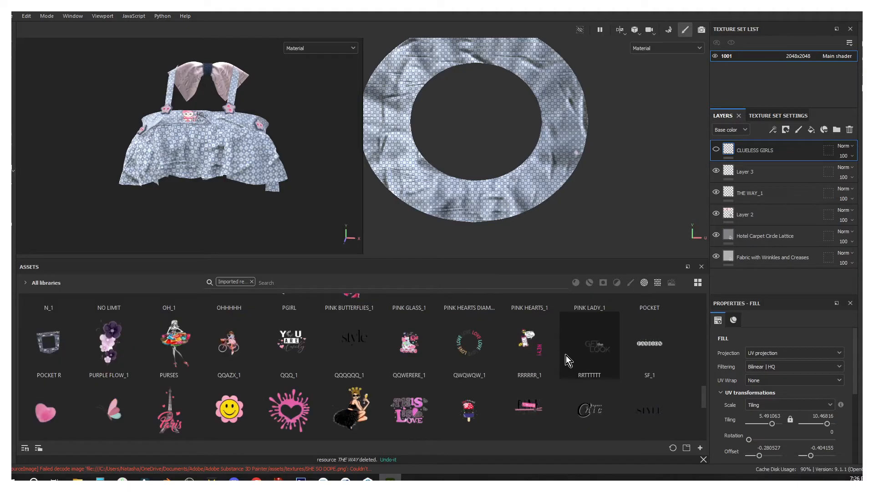
pyautogui.scroll(-3, 415, 405)
pyautogui.moveTo(289, 330); pyautogui.dragTo(486, 198)
pyautogui.click(501, 210)
pyautogui.moveTo(422, 133); pyautogui.dragTo(448, 181)
pyautogui.click(848, 130)
# Try another imported graphic from the end of the asset collection on the skirt front, deleting it again.
pyautogui.scroll(-2, 450, 368)
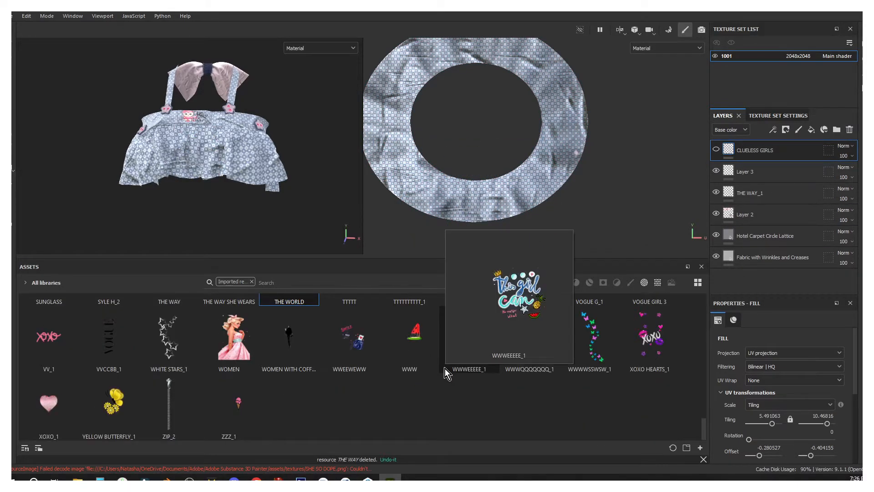
pyautogui.scroll(2, 444, 368)
pyautogui.moveTo(349, 358); pyautogui.dragTo(501, 194)
pyautogui.scroll(2, 224, 139)
pyautogui.click(849, 130)
# Try the CHARM_1 image on the skirt front at a tiling of about 7.97 by 11.29, deleting its layer again.
pyautogui.scroll(2, 488, 354)
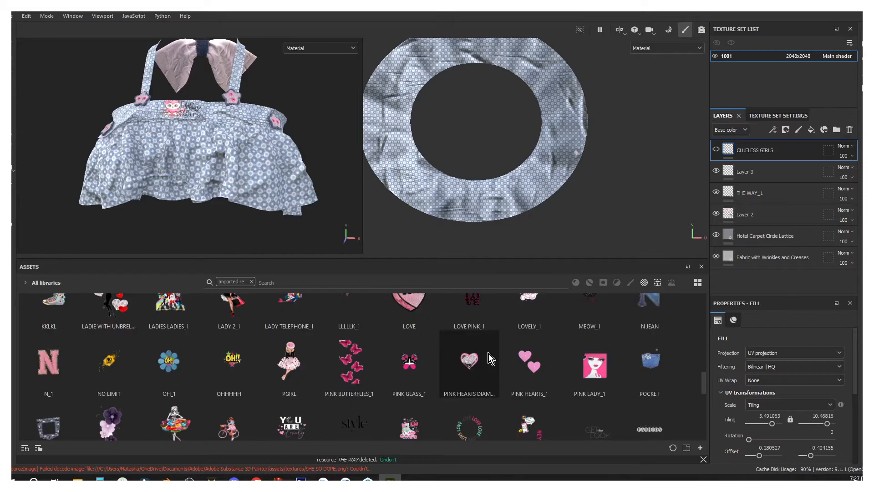
pyautogui.scroll(3, 606, 405)
pyautogui.scroll(10, 706, 359)
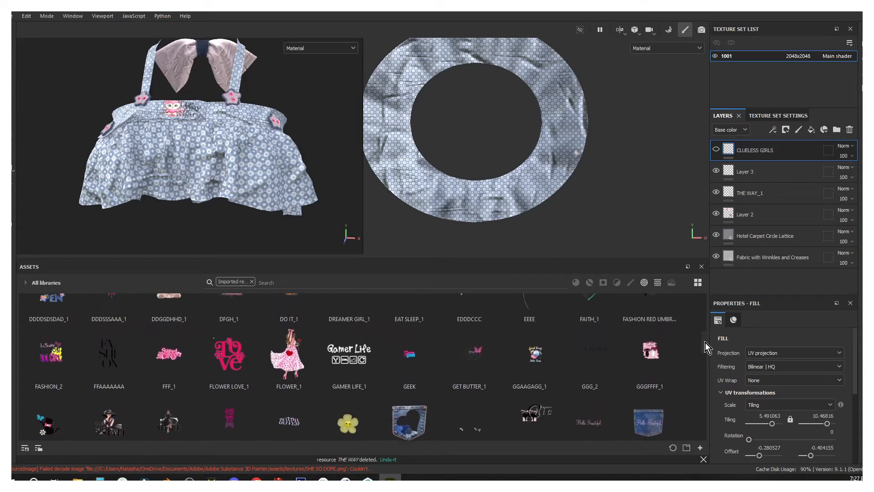
pyautogui.moveTo(169, 363); pyautogui.dragTo(493, 216)
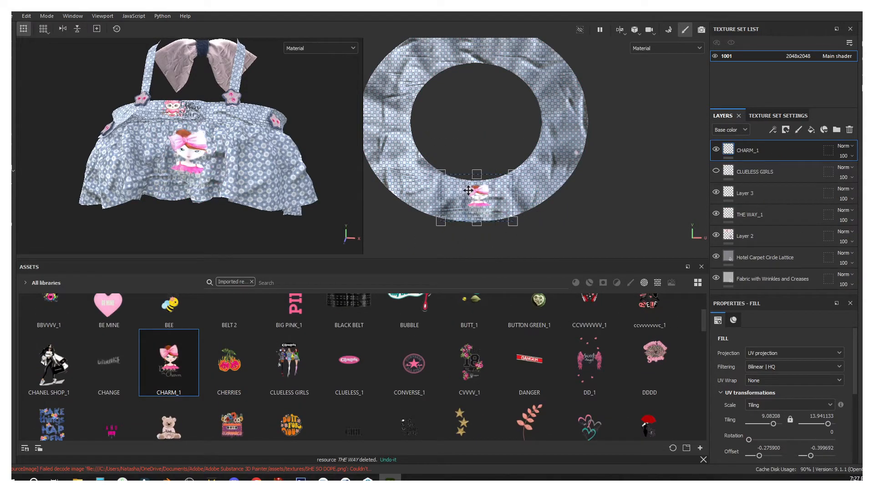
pyautogui.scroll(-6, 157, 370)
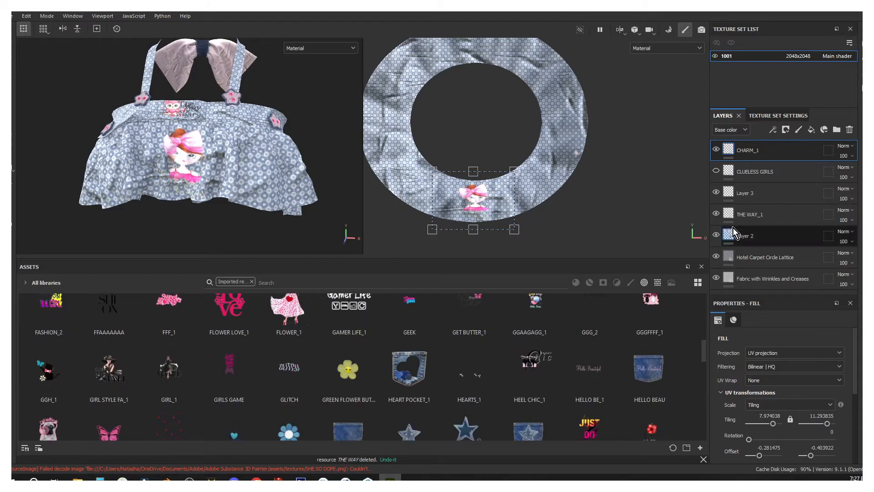
pyautogui.click(849, 130)
# Add the ARROW_1 image as a fill layer on the skirt front, scaled to a tiling of about 5.25 by 9.94.
pyautogui.moveTo(704, 349); pyautogui.dragTo(699, 304)
pyautogui.moveTo(534, 320); pyautogui.dragTo(503, 210)
pyautogui.scroll(-2, 230, 217)
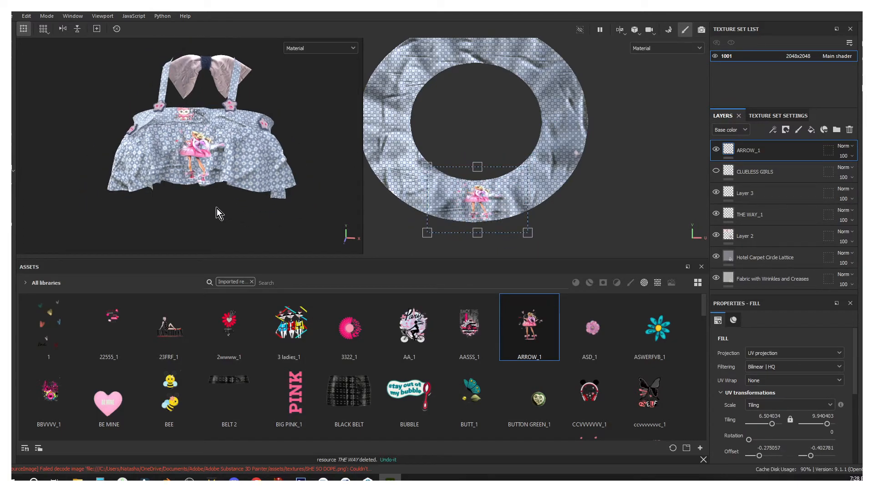
pyautogui.keyDown('alt'); pyautogui.moveTo(218, 198); pyautogui.dragTo(198, 153); pyautogui.keyUp('alt')
# Add the DREAMER GIRL_1 lettering as a fill layer on the back waistband strip, with a tiling of about 5 by 6.21.
pyautogui.scroll(-4, 519, 166)
pyautogui.keyDown('alt'); pyautogui.moveTo(576, 107); pyautogui.dragTo(575, 218, button='middle'); pyautogui.keyUp('alt')
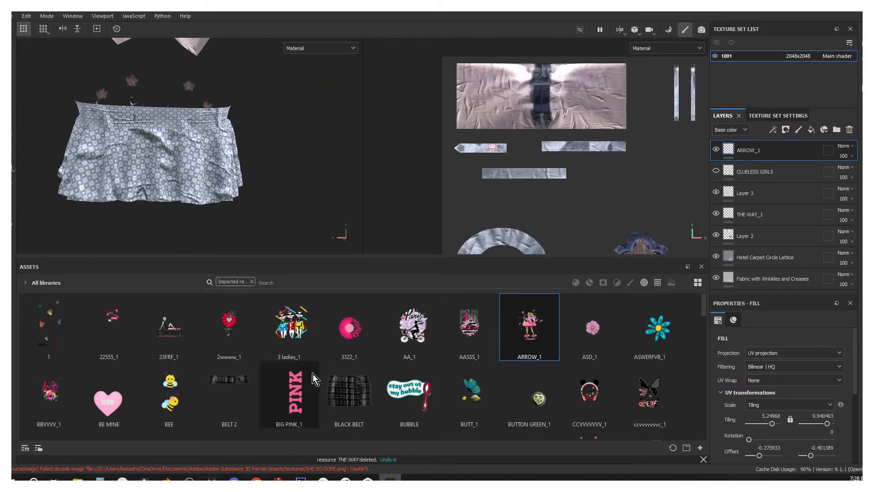
pyautogui.scroll(-3, 528, 353)
pyautogui.moveTo(353, 390); pyautogui.dragTo(584, 147)
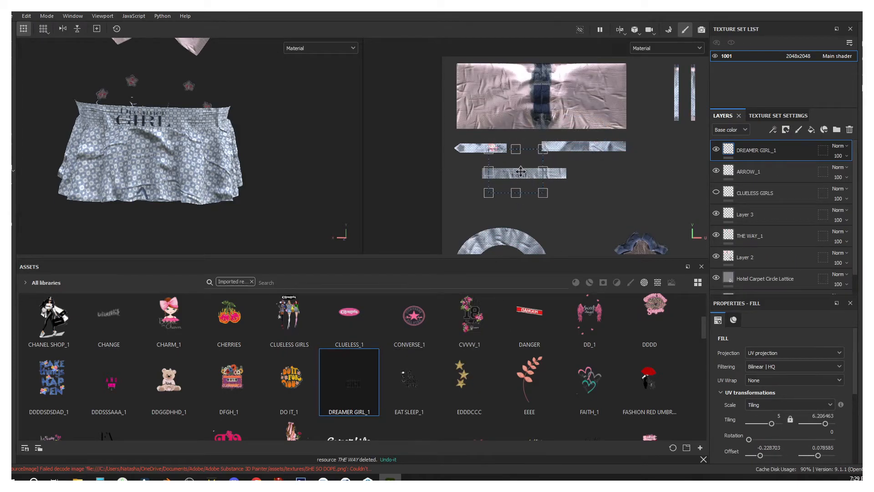
# Paint dark strokes over the G of the Dreamer Girl lettering on a separate layer, using a brush size of 2.37.
pyautogui.press('1')
pyautogui.scroll(6, 528, 191)
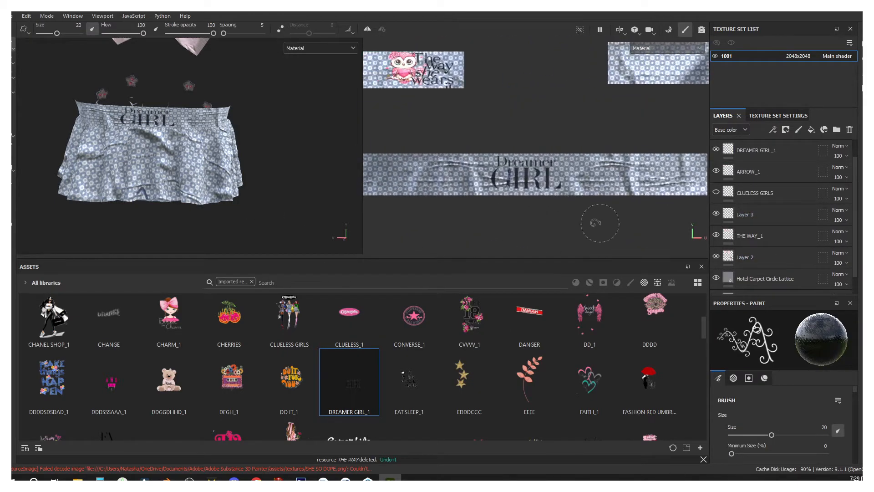
pyautogui.moveTo(737, 435); pyautogui.dragTo(736, 435)
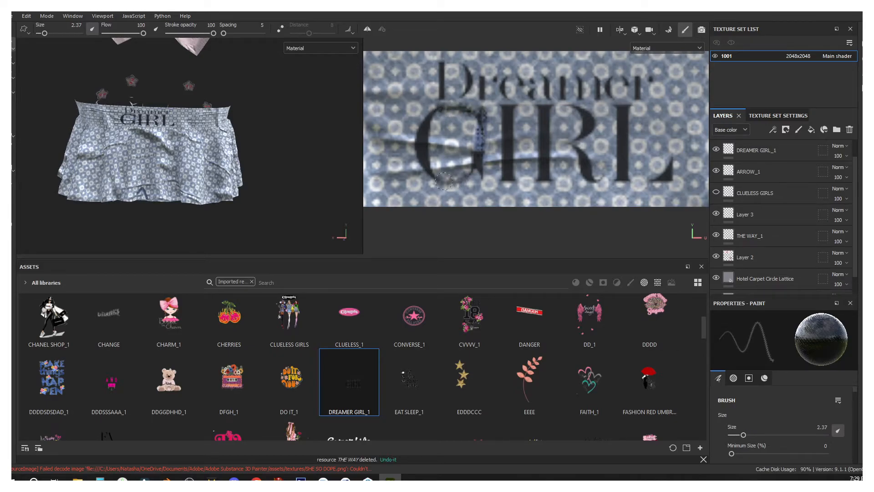
pyautogui.scroll(5, 133, 120)
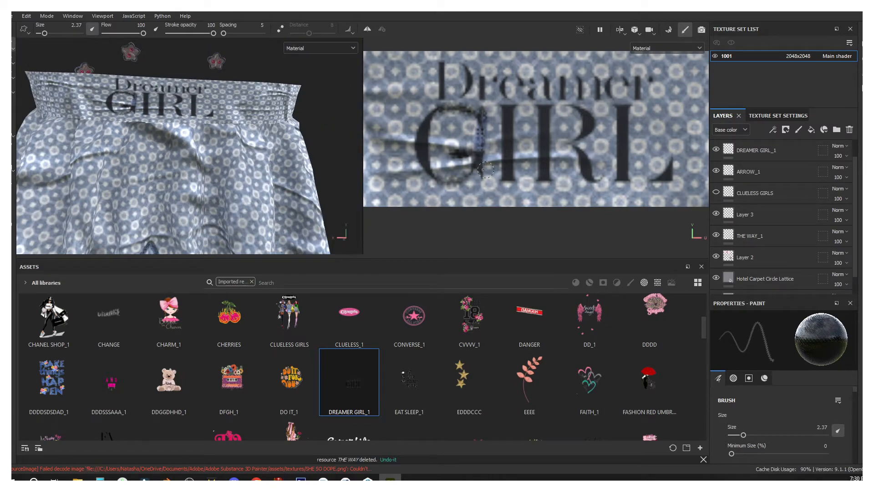
pyautogui.scroll(-5, 486, 170)
pyautogui.keyDown('alt'); pyautogui.moveTo(252, 137); pyautogui.dragTo(241, 142); pyautogui.keyUp('alt')
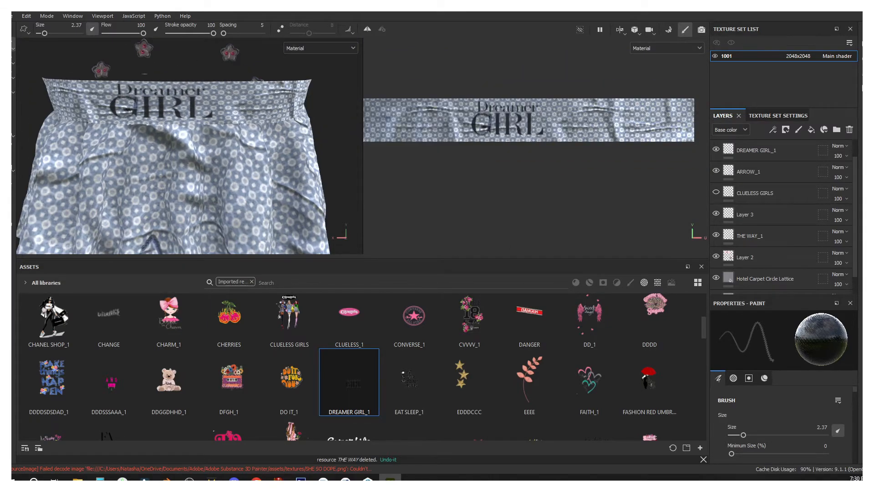
# Select the DREAMER GIRL_1 layer, try adjusting its placement on the back waistband, and delete the layer.
pyautogui.click(755, 150)
pyautogui.moveTo(575, 172); pyautogui.dragTo(469, 159)
pyautogui.scroll(5, 503, 116)
pyautogui.scroll(-2, 503, 116)
pyautogui.scroll(-3, 530, 170)
pyautogui.click(849, 129)
# Try the CLUELESS_1 and 22555_1 images one after the other on the back waistband, deleting each one.
pyautogui.moveTo(349, 317); pyautogui.dragTo(493, 151)
pyautogui.scroll(-3, 493, 151)
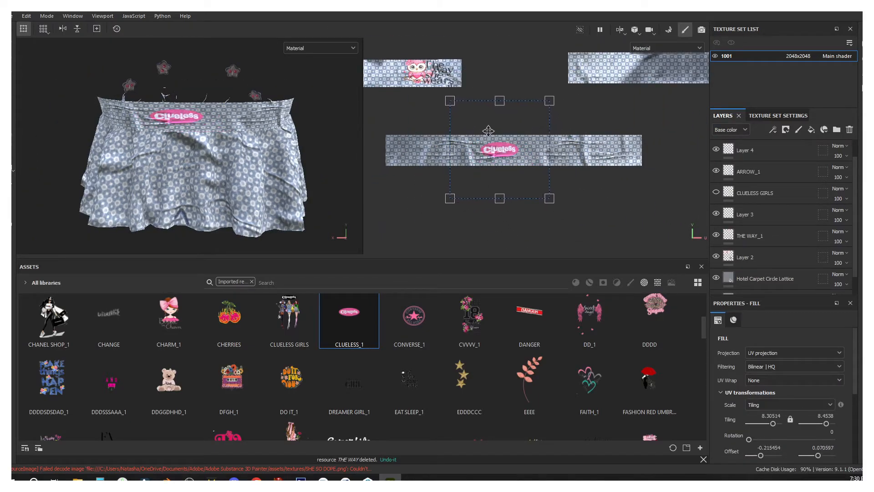
pyautogui.click(849, 129)
pyautogui.scroll(3, 348, 396)
pyautogui.moveTo(108, 321); pyautogui.dragTo(512, 168)
pyautogui.click(849, 130)
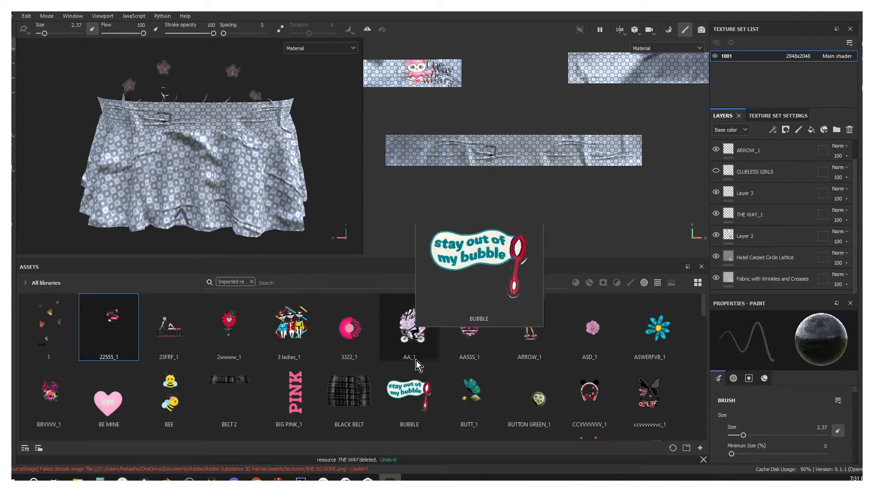
# Add the ASWERFVB_1 flower and the HELLO BE_1 lettering, at a tiling of 5, as fill layers on the back waistband.
pyautogui.moveTo(657, 327); pyautogui.dragTo(507, 146)
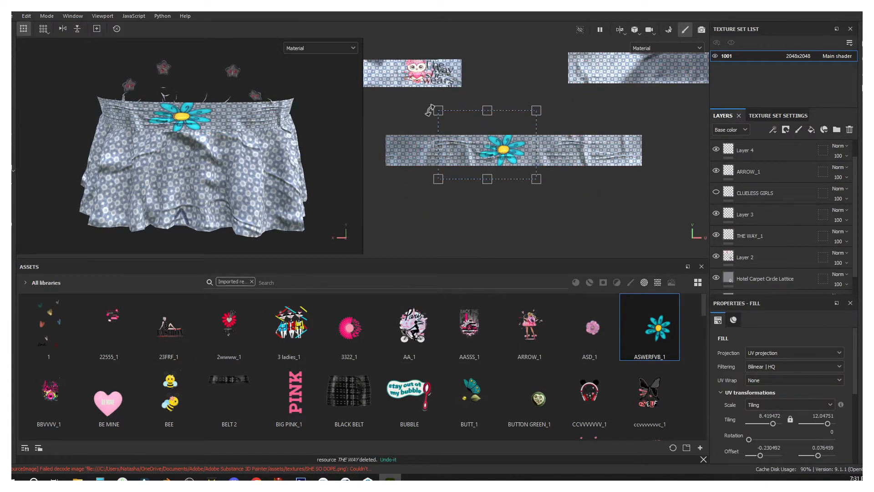
pyautogui.scroll(-10, 290, 379)
pyautogui.moveTo(589, 369); pyautogui.dragTo(565, 152)
pyautogui.keyDown('alt'); pyautogui.moveTo(305, 179); pyautogui.dragTo(301, 145); pyautogui.keyUp('alt')
pyautogui.scroll(-3, 296, 150)
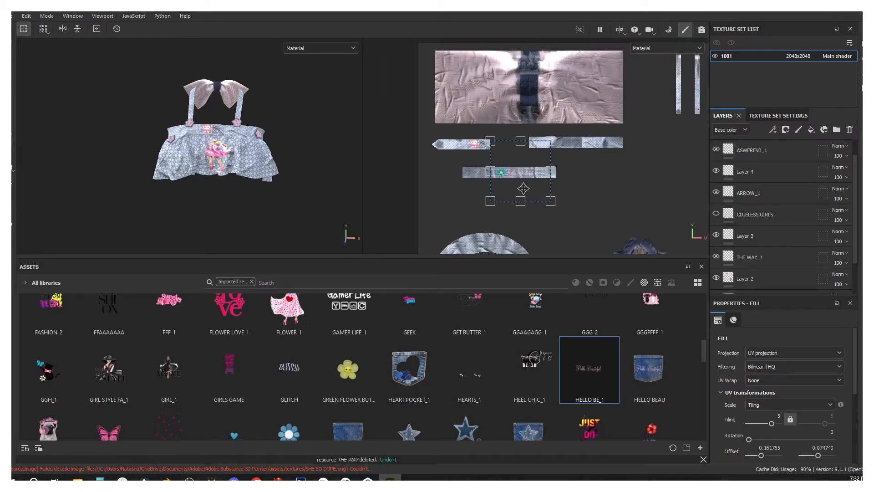
# Try the HEART POCKET_1 image as a fill layer, deleting it again.
pyautogui.moveTo(423, 372); pyautogui.dragTo(502, 203)
pyautogui.click(850, 129)
pyautogui.scroll(3, 266, 166)
# Save the textured project as a separate project file.
pyautogui.click(14, 16)
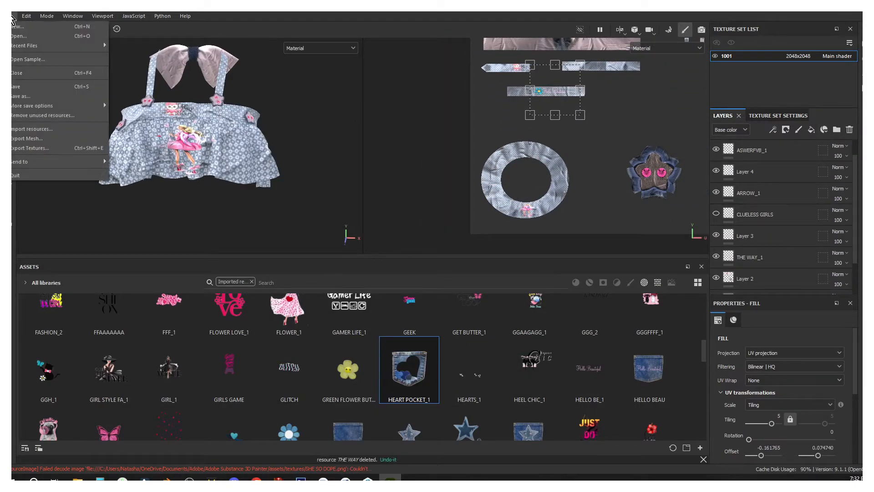
pyautogui.click(17, 96)
pyautogui.click(555, 413)
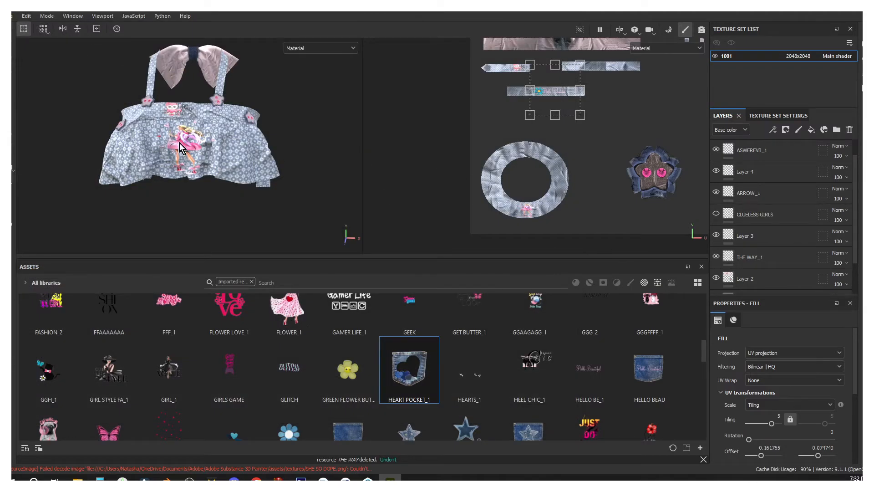
# Open the texture export settings and keep Document channels + Normal + AO (No Alpha) as the output template.
pyautogui.click(14, 16)
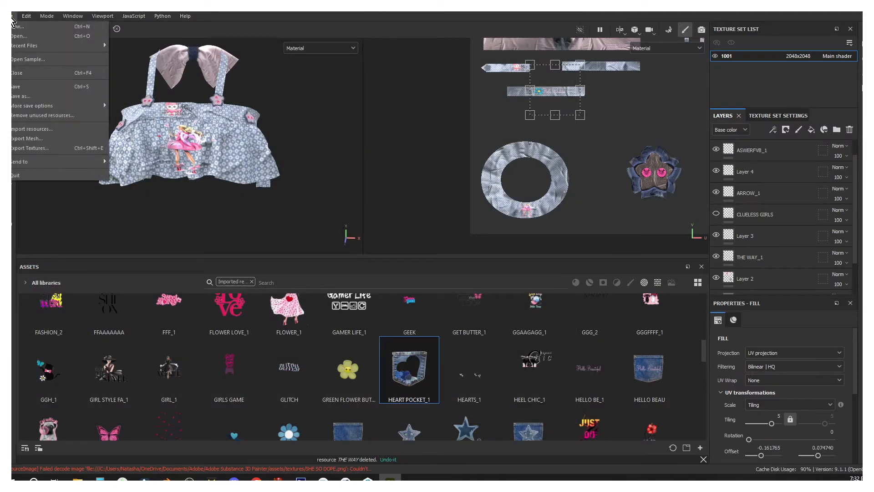
pyautogui.click(39, 148)
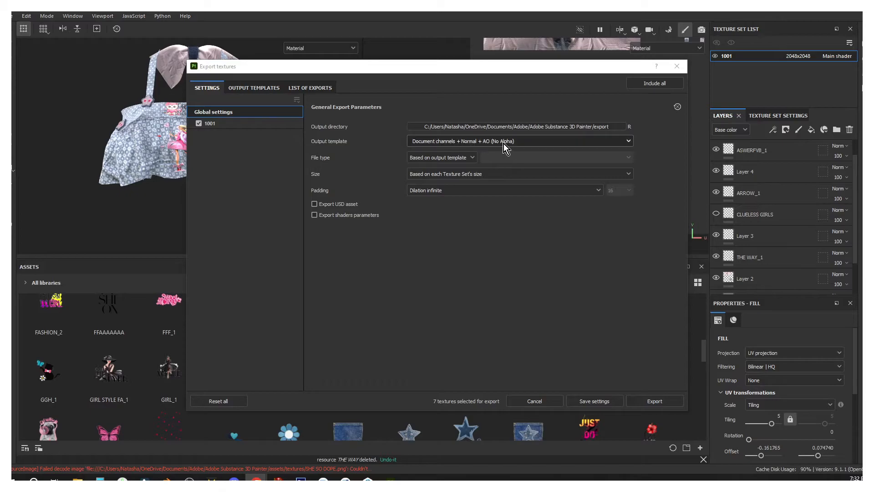
pyautogui.click(532, 142)
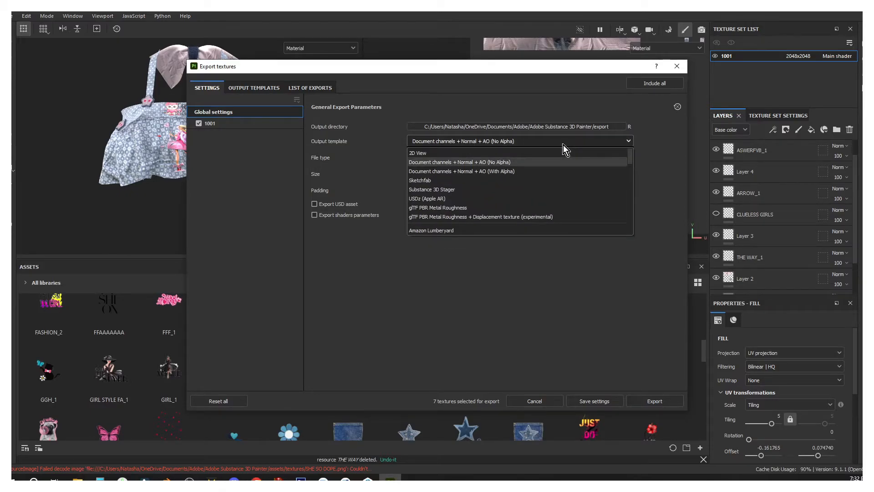
pyautogui.click(575, 144)
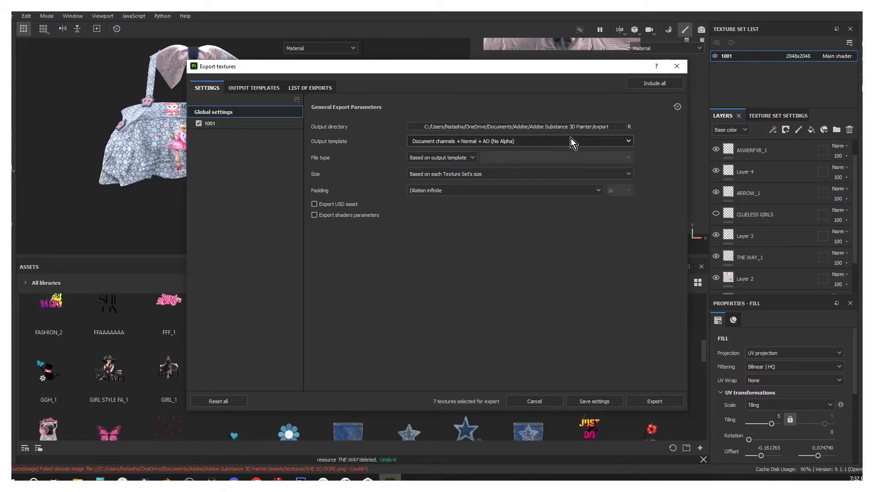
# Switch to the Second Life viewer and frame the avatar's white ruffled top for a closer look.
pyautogui.click(256, 478)
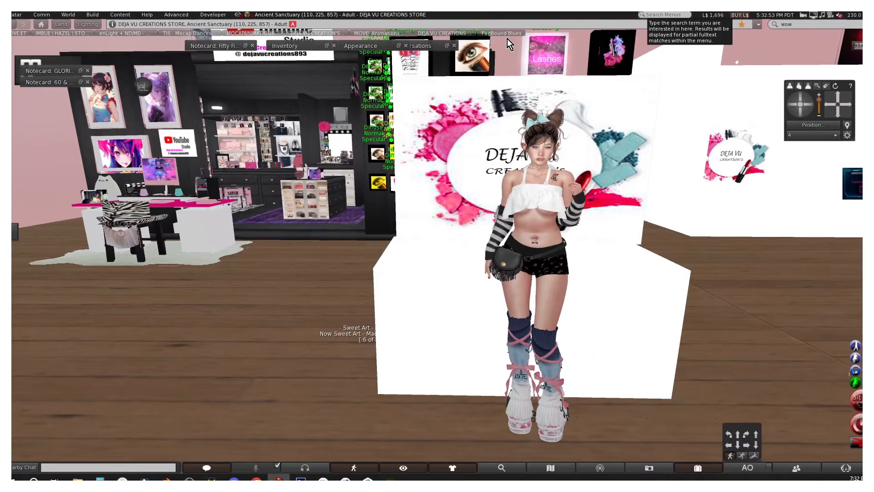
pyautogui.scroll(3, 537, 169)
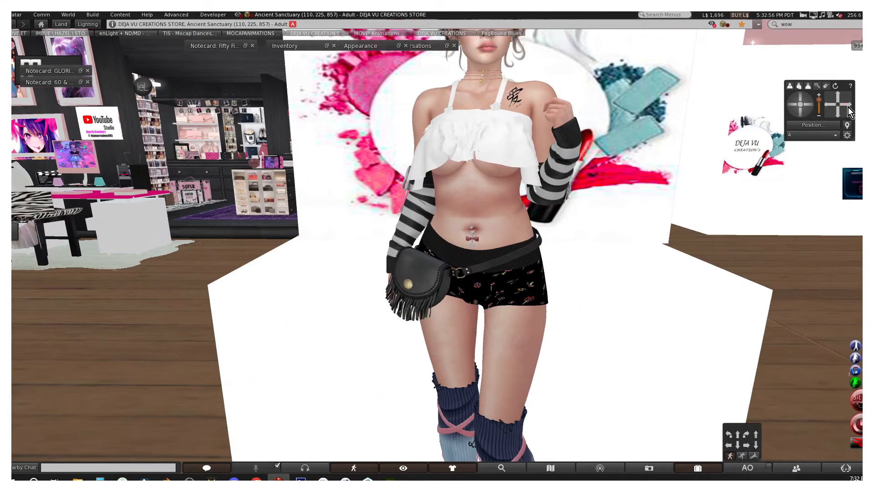
pyautogui.click(839, 97)
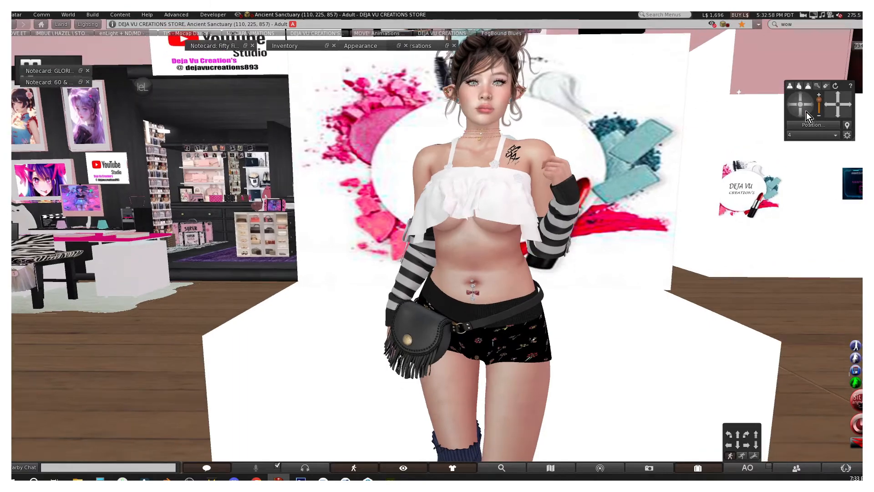
pyautogui.click(837, 97)
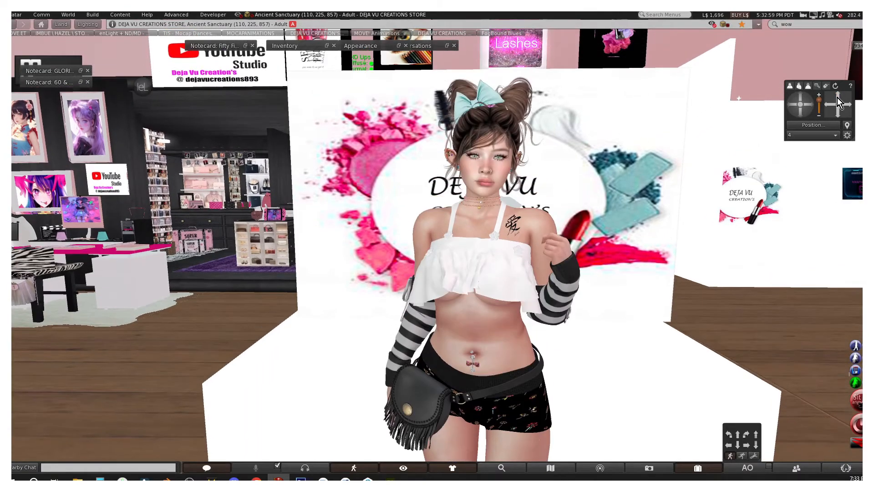
pyautogui.scroll(3, 522, 291)
pyautogui.scroll(-3, 480, 302)
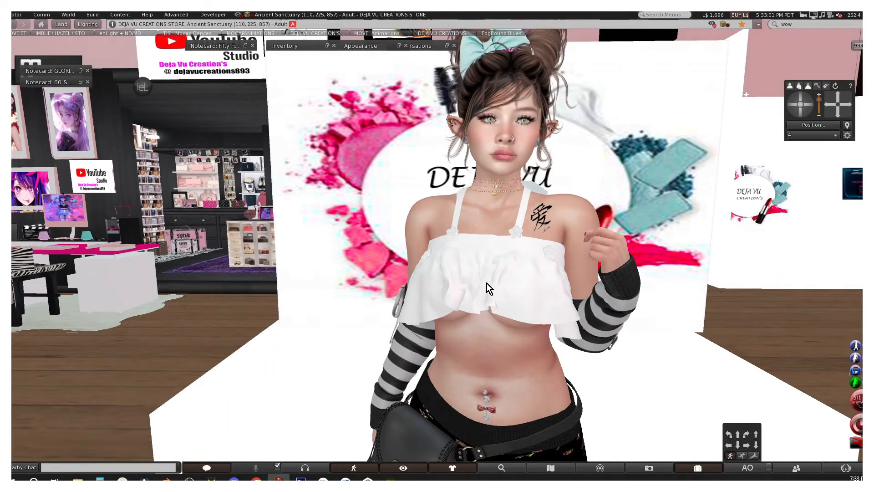
# Open the white top for editing, examine its diffuse, normal and specular texture settings, and close the editor.
pyautogui.rightClick(486, 279)
pyautogui.click(505, 294)
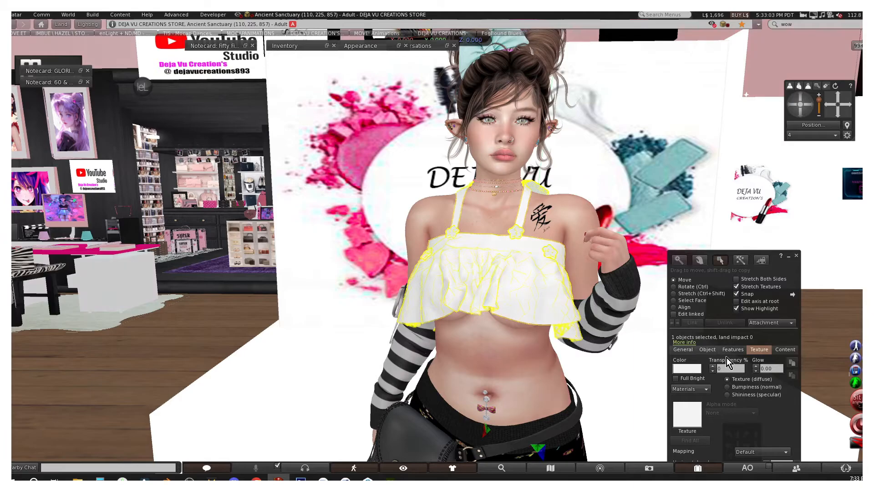
pyautogui.moveTo(776, 276); pyautogui.dragTo(703, 127)
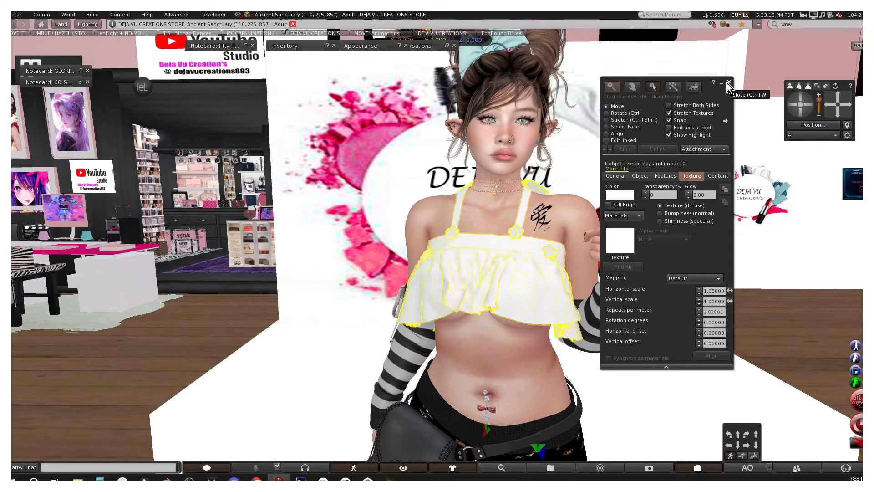
pyautogui.scroll(-7, 159, 376)
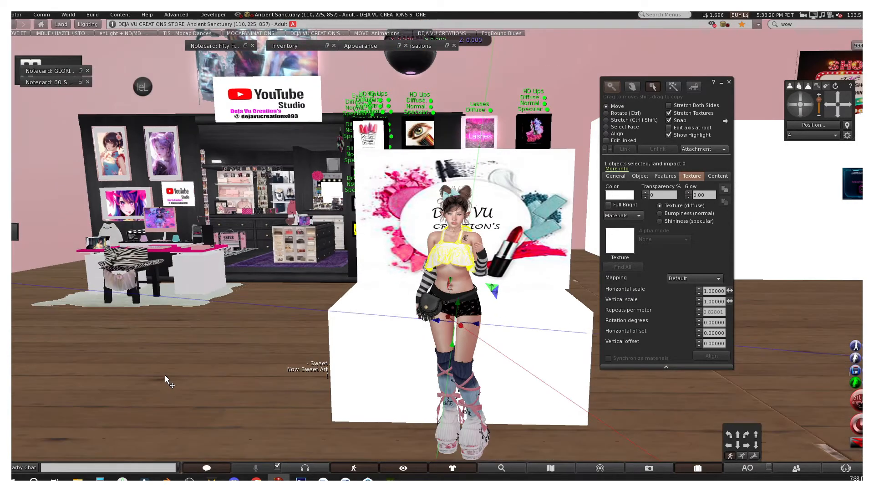
pyautogui.scroll(8, 203, 365)
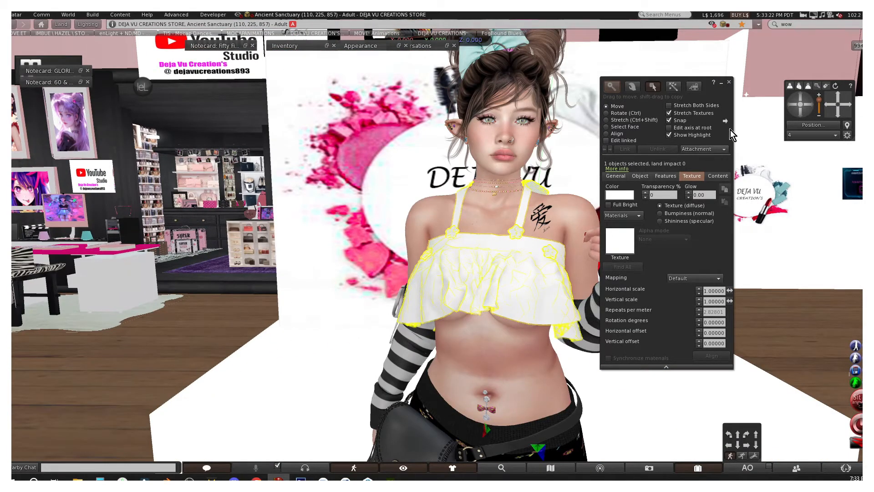
pyautogui.click(730, 83)
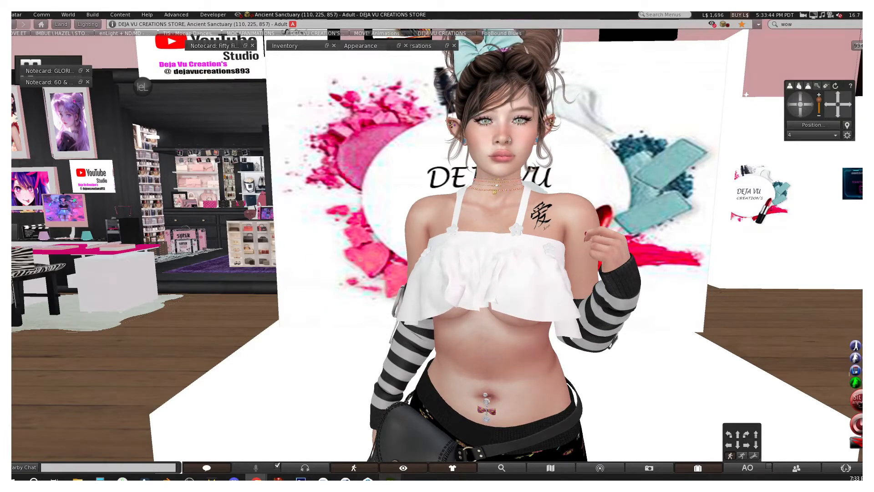
# Return to Substance 3D Painter and create a FLOWER BUTTON TOP folder inside KEY TO MY HEART TOP for the texture export.
pyautogui.click(389, 477)
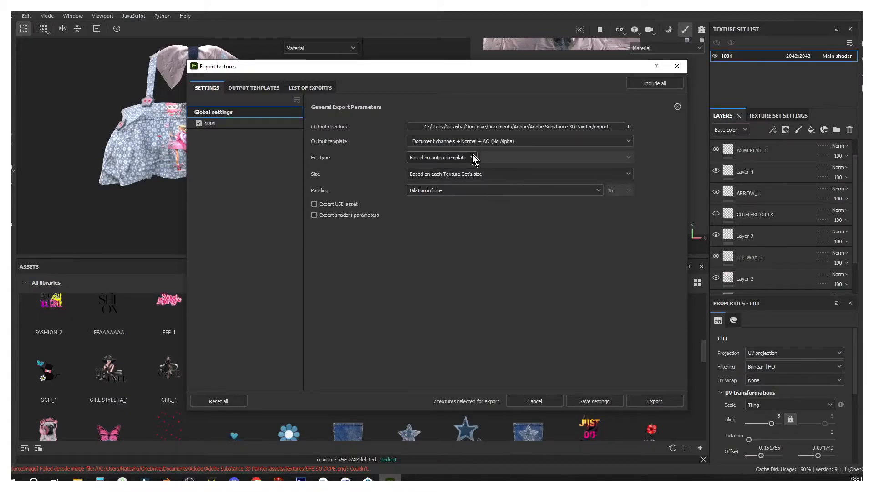
pyautogui.click(577, 127)
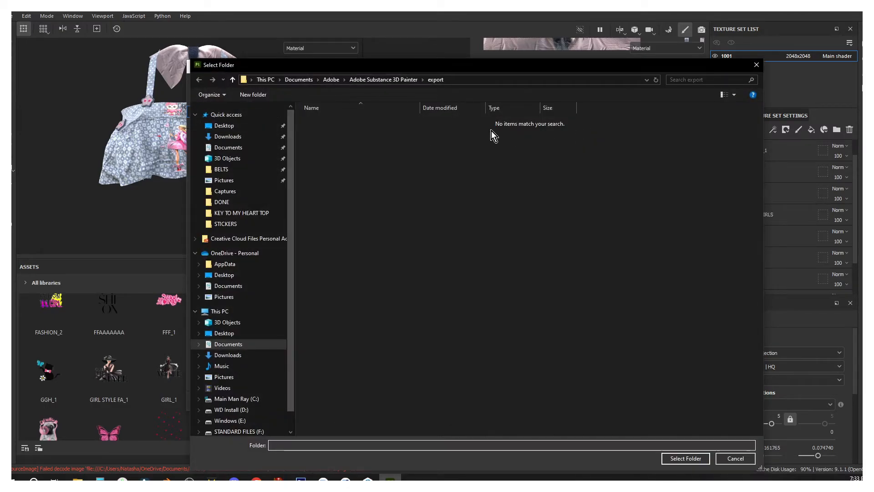
pyautogui.click(232, 217)
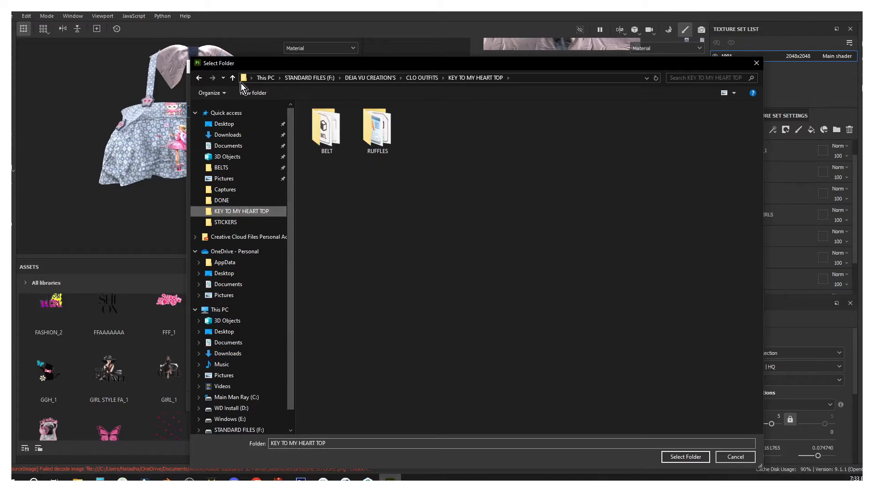
pyautogui.rightClick(364, 182)
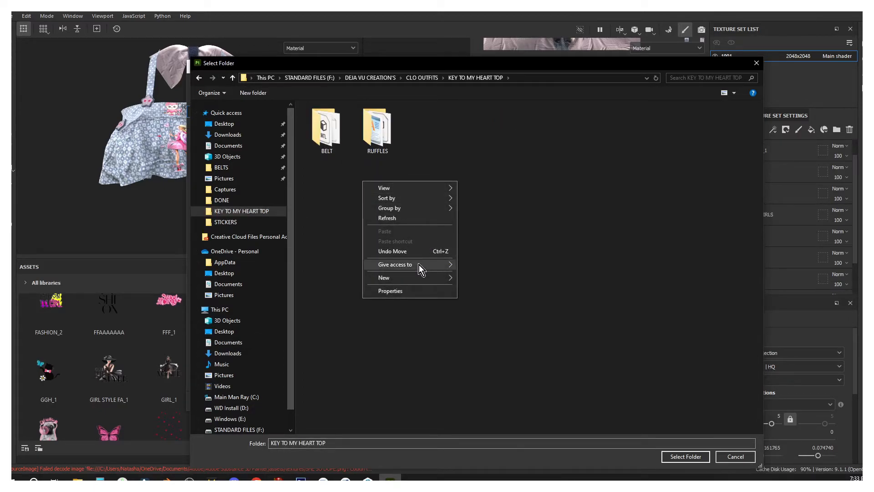
pyautogui.moveTo(403, 278)
pyautogui.click(483, 282)
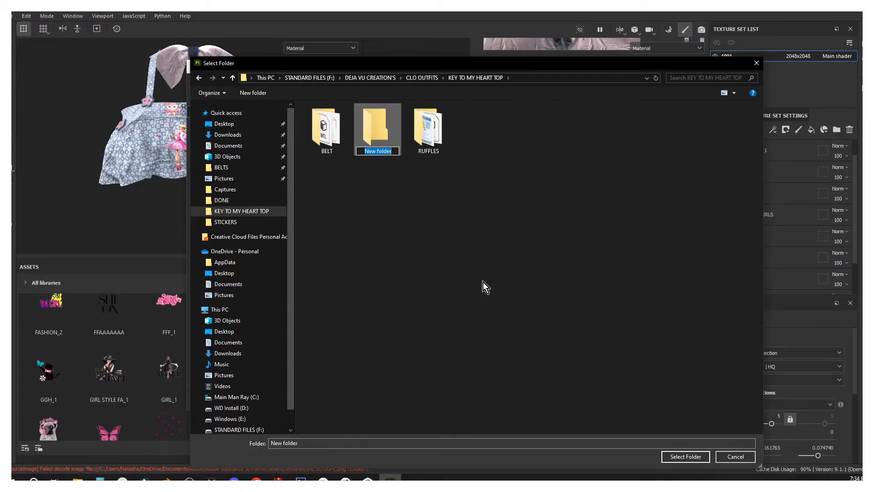
pyautogui.write('FLOWER BUTTON TOP')
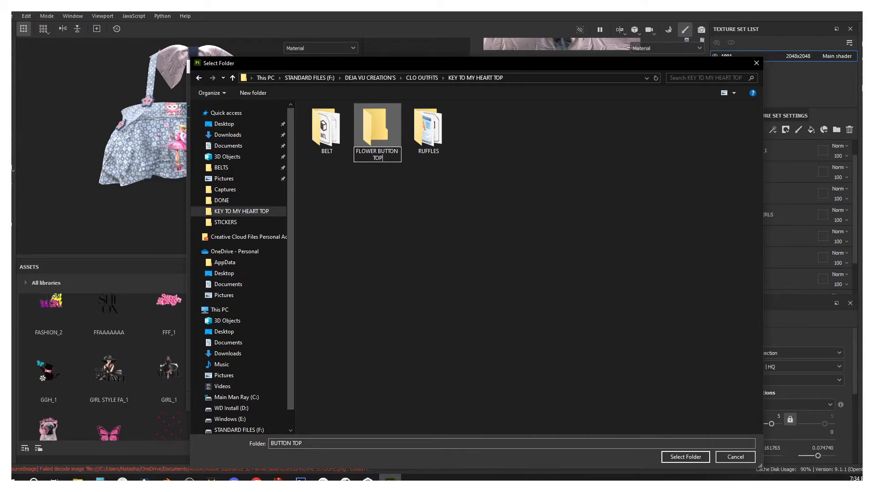
pyautogui.press('Return')
# Create a PAINT subfolder inside FLOWER BUTTON TOP and use it as the export output directory.
pyautogui.doubleClick(371, 121)
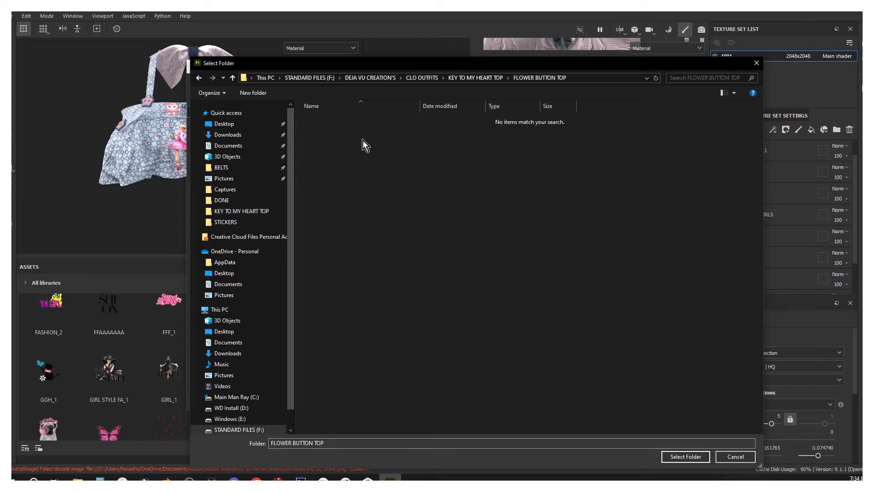
pyautogui.rightClick(363, 140)
pyautogui.click(482, 237)
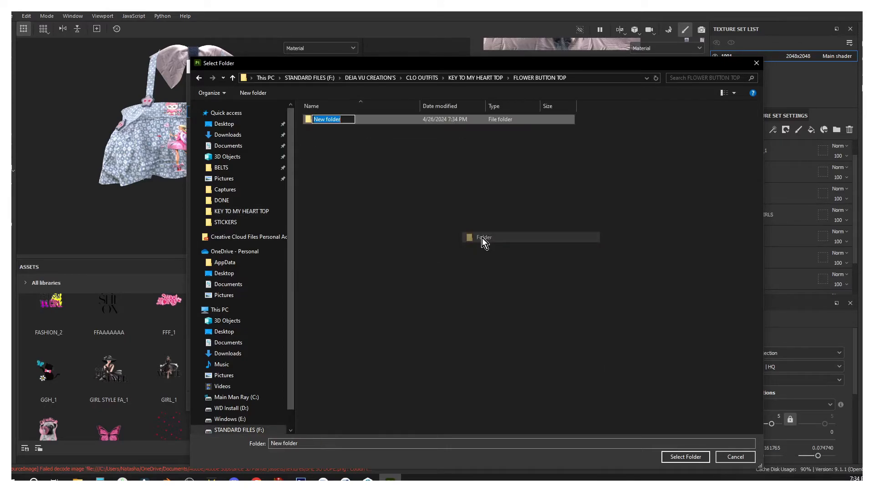
pyautogui.write('PAINT')
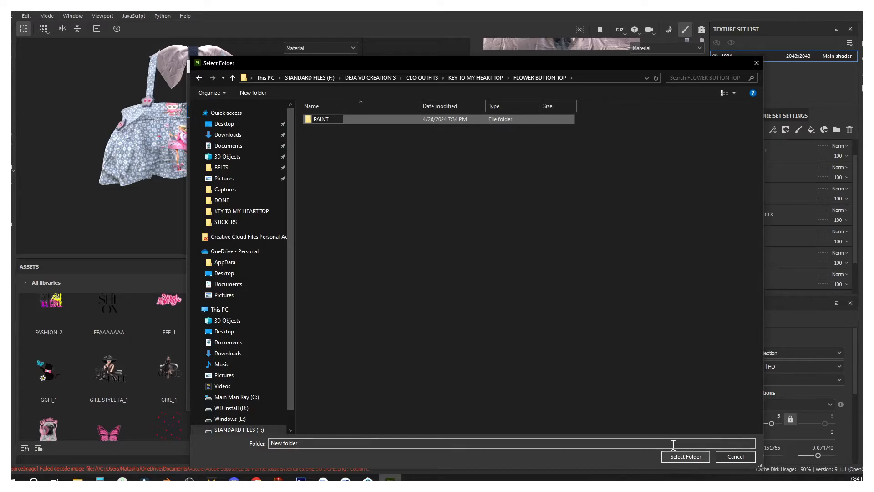
pyautogui.click(306, 118)
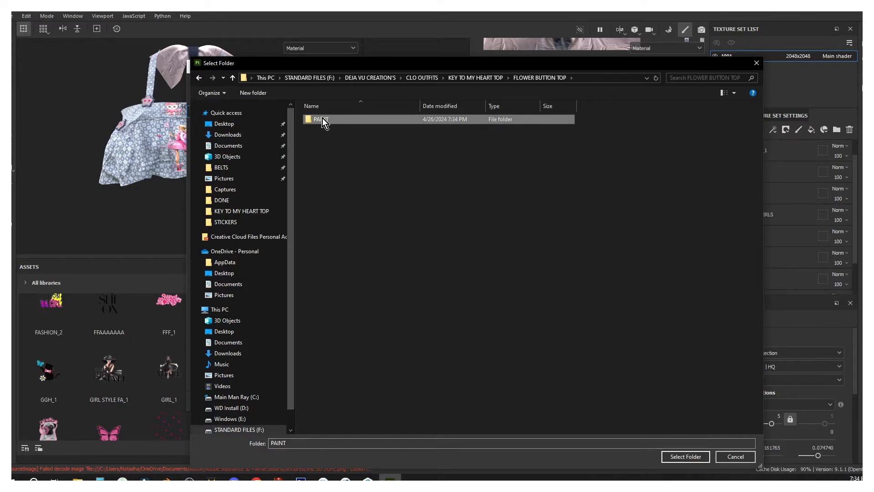
pyautogui.doubleClick(322, 118)
pyautogui.click(683, 456)
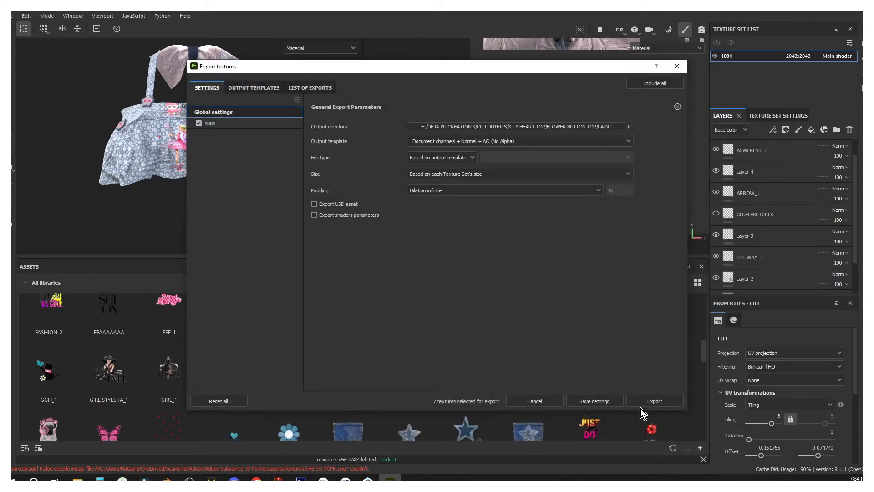
# Set the export file type to png and the texture size to 1024, keeping Dilation infinite padding.
pyautogui.click(460, 157)
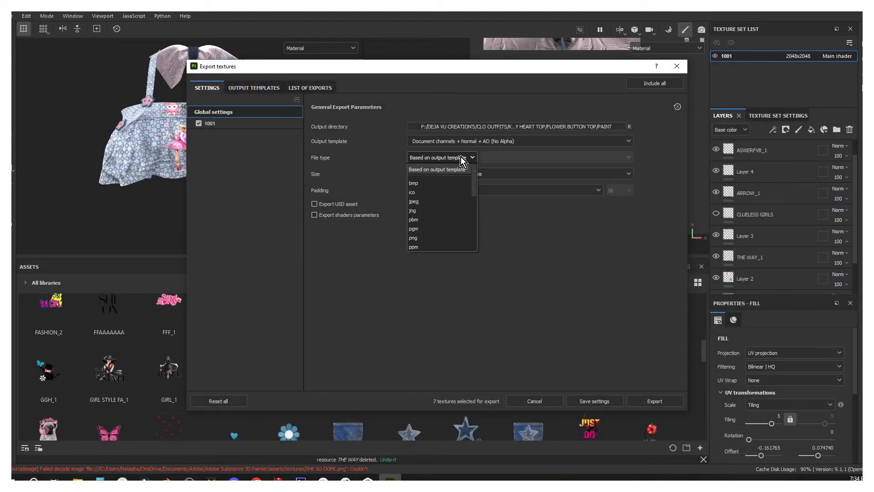
pyautogui.click(416, 238)
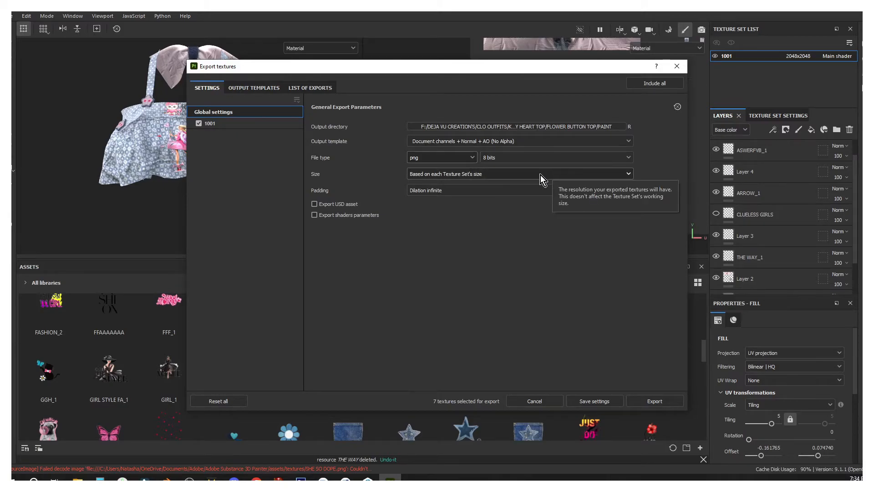
pyautogui.click(471, 175)
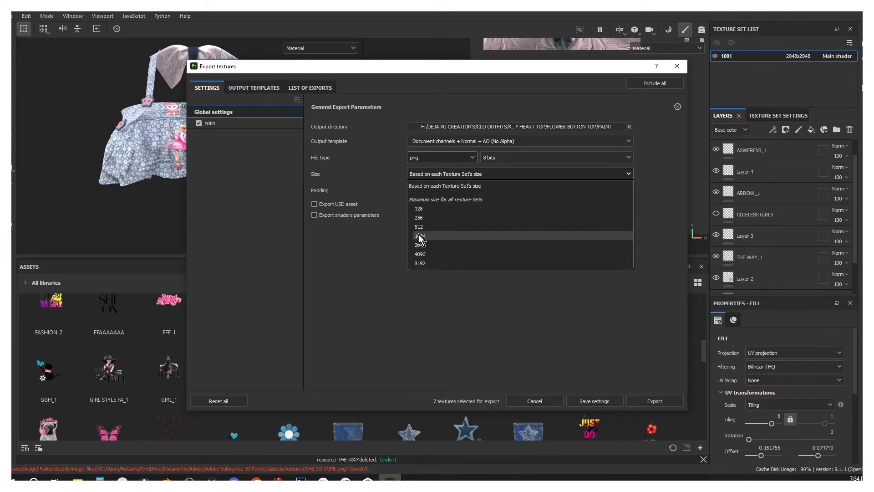
pyautogui.click(419, 236)
pyautogui.click(454, 191)
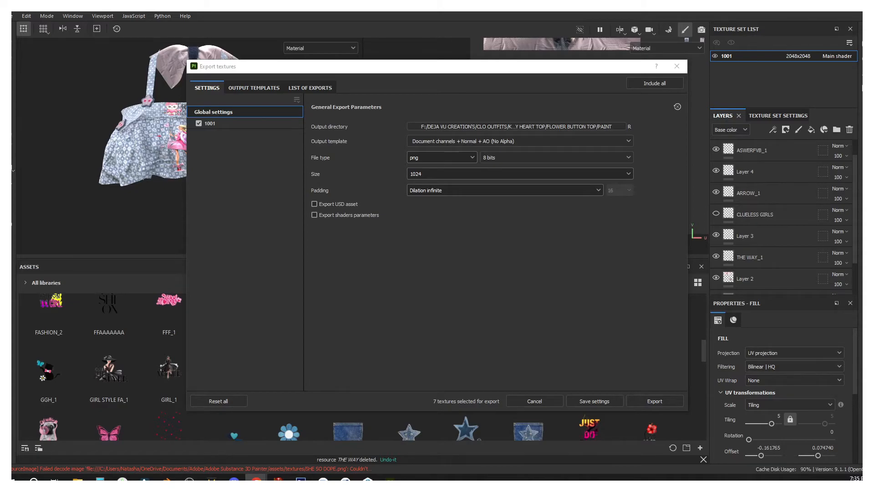
# Add a new empty export preset to the output templates, discarding the first attempt and creating it again.
pyautogui.click(244, 88)
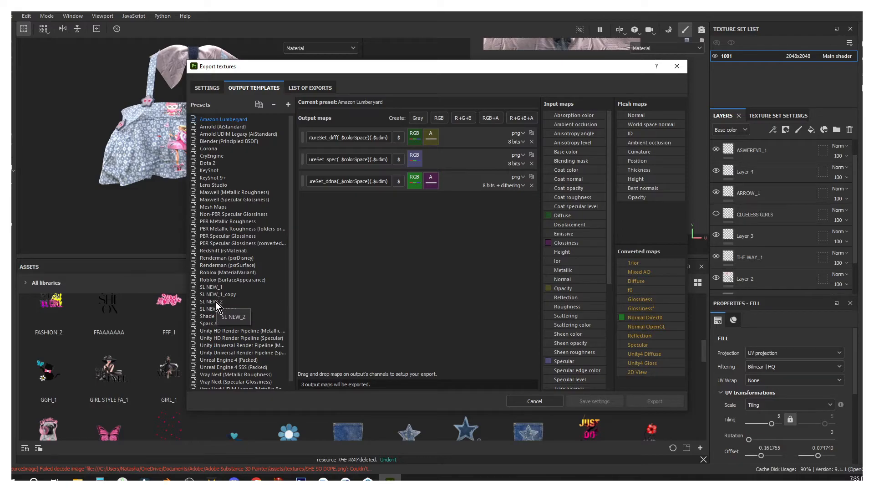
pyautogui.click(288, 105)
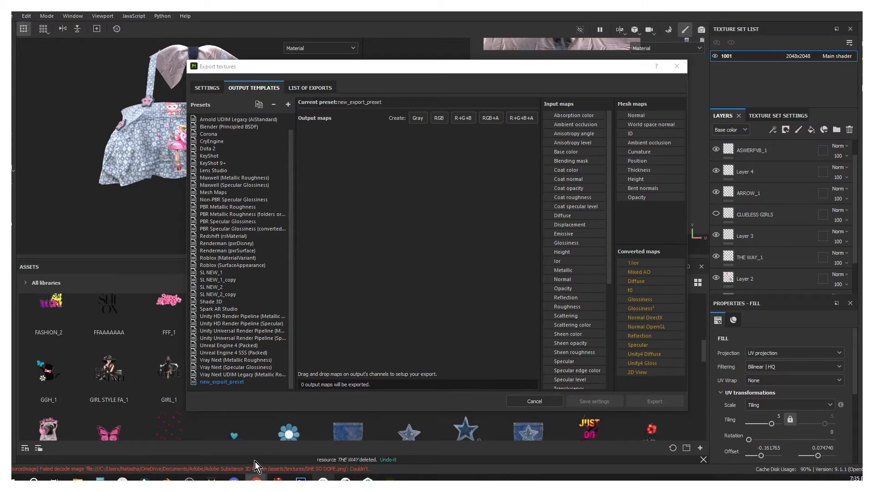
pyautogui.rightClick(207, 382)
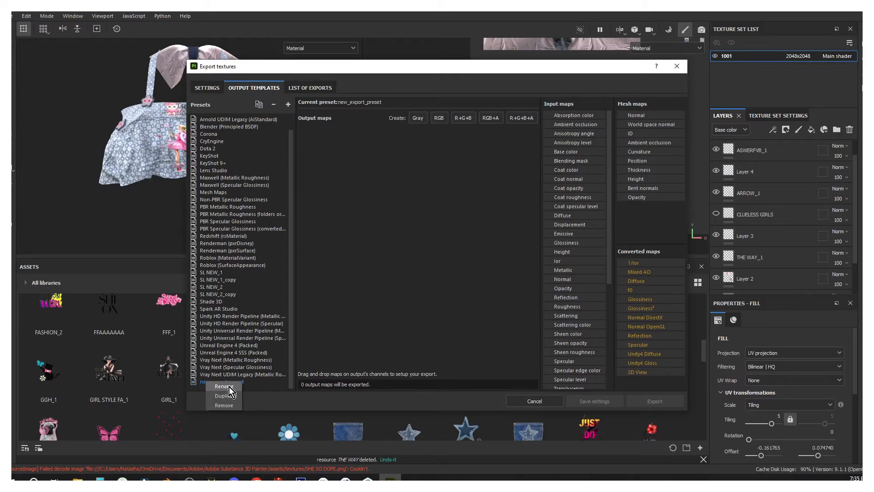
pyautogui.click(229, 407)
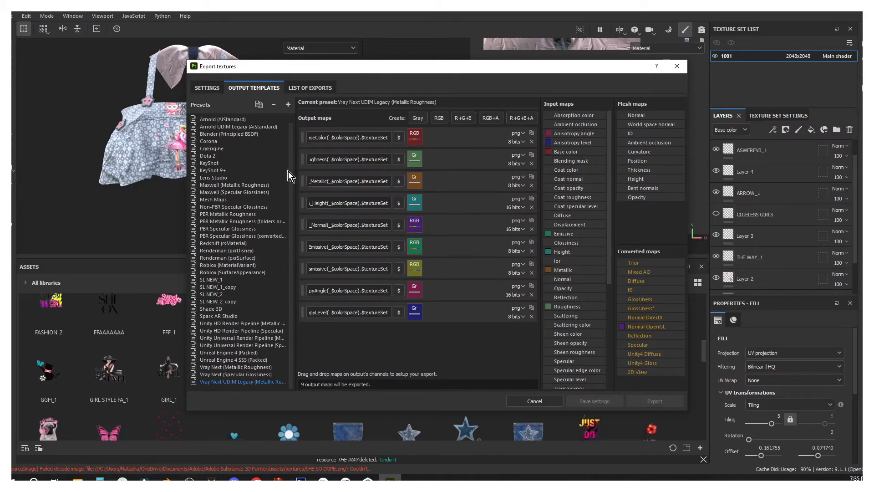
pyautogui.click(287, 105)
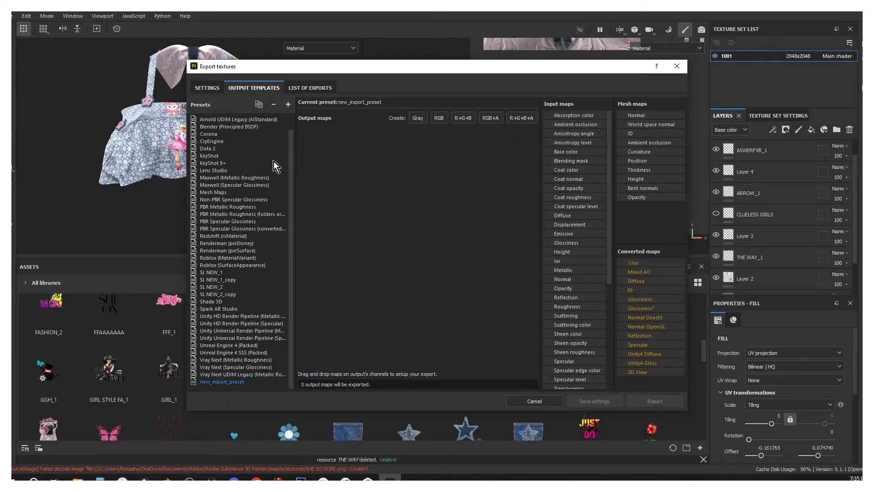
# Try to delete the new export preset, and try to rename it SECONDLIFE.
pyautogui.rightClick(223, 383)
pyautogui.click(246, 406)
pyautogui.rightClick(227, 382)
pyautogui.click(242, 386)
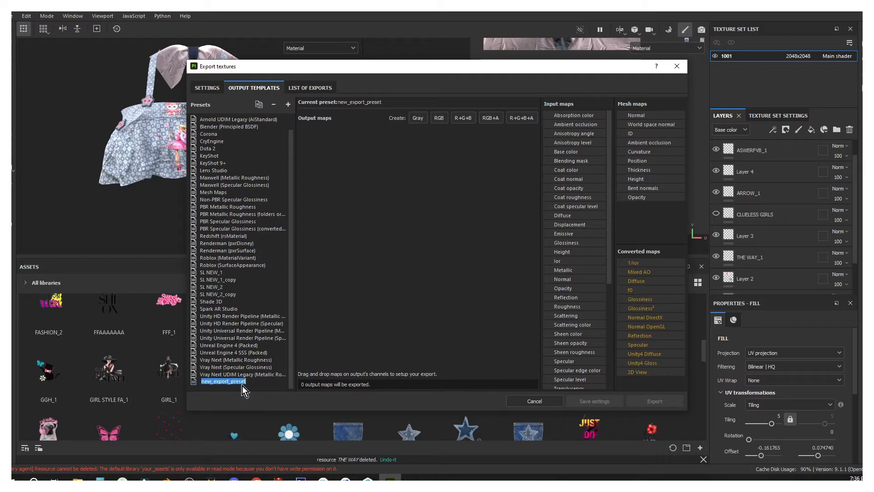
pyautogui.write('SECONDLIFE')
pyautogui.press('Return')
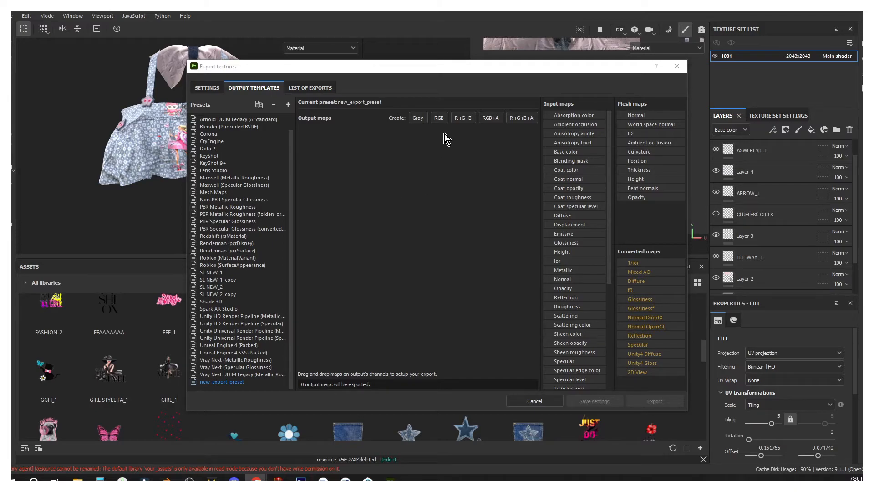
# Add an RGB output map to the new preset and name it $mesh_$textureSet_2D_view.
pyautogui.click(439, 118)
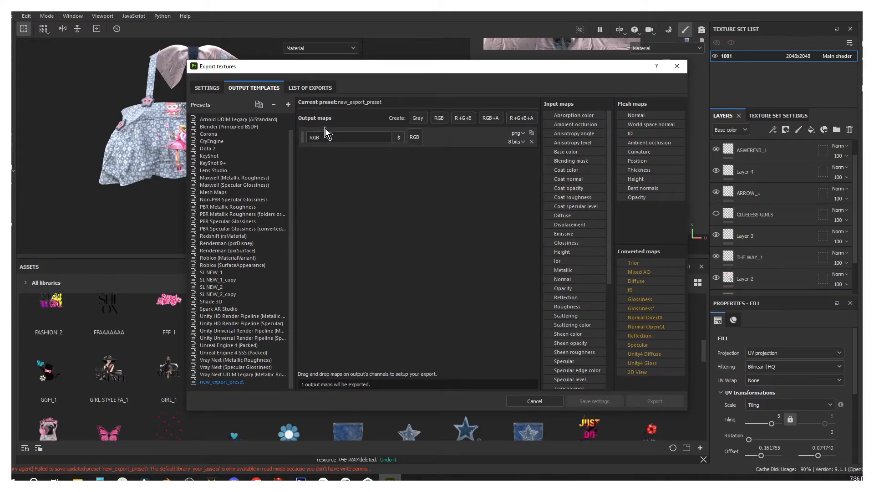
pyautogui.moveTo(339, 140); pyautogui.dragTo(303, 136)
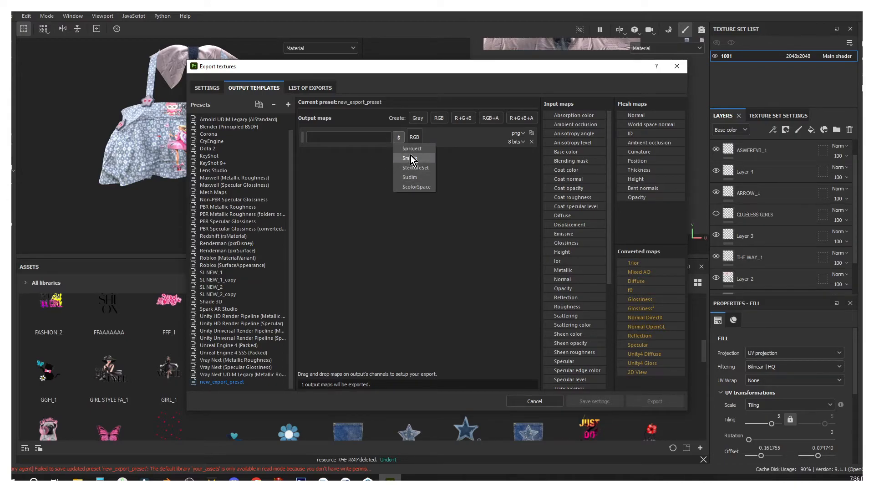
pyautogui.click(403, 137)
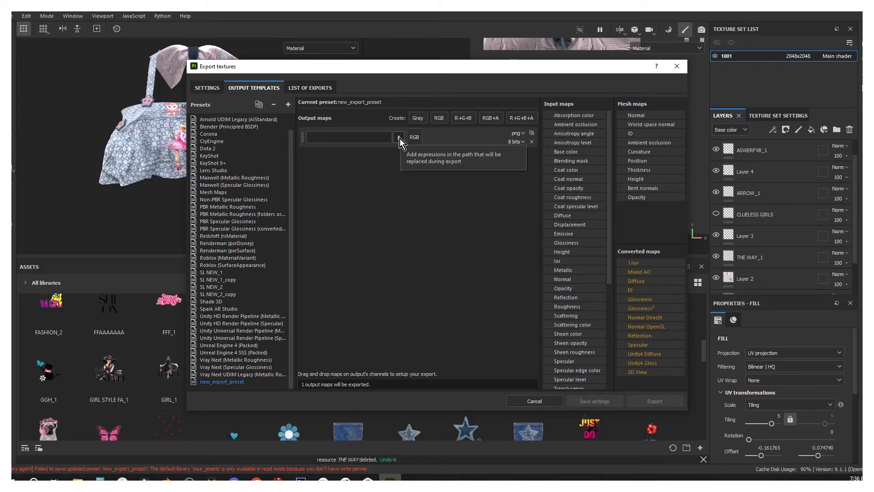
pyautogui.click(400, 138)
pyautogui.click(408, 161)
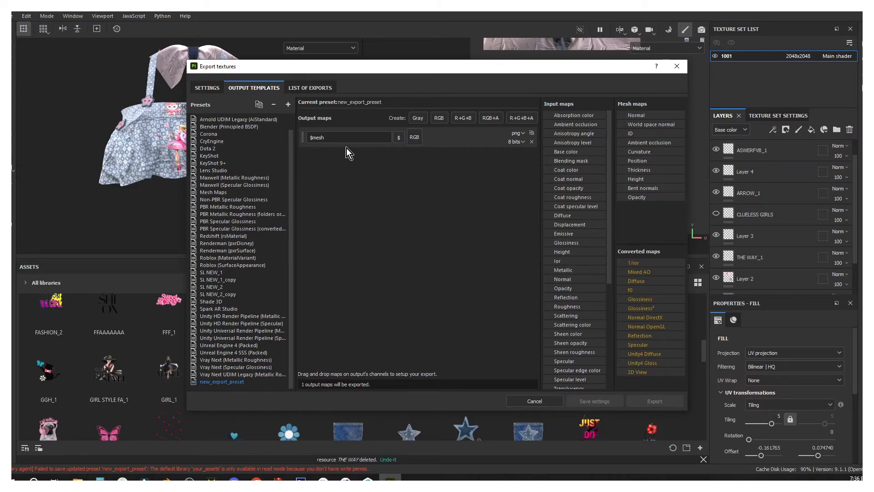
pyautogui.click(358, 138)
pyautogui.write('_$textureSet_2D')
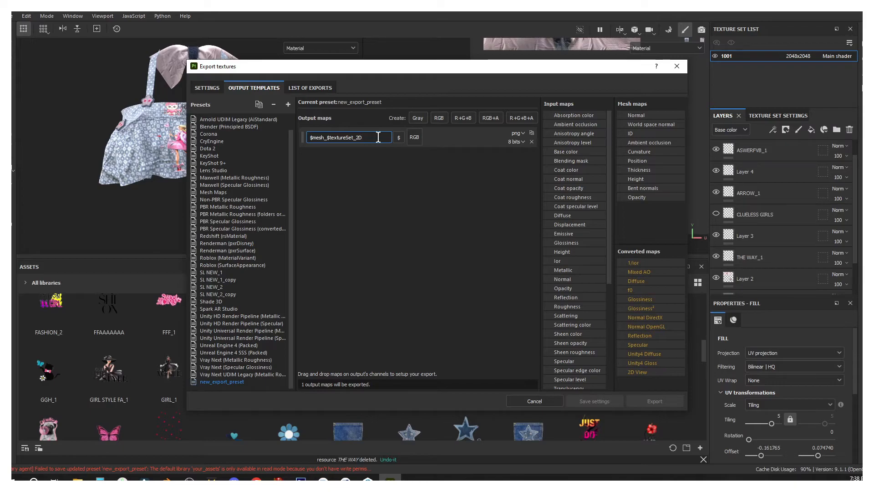
pyautogui.write('_view')
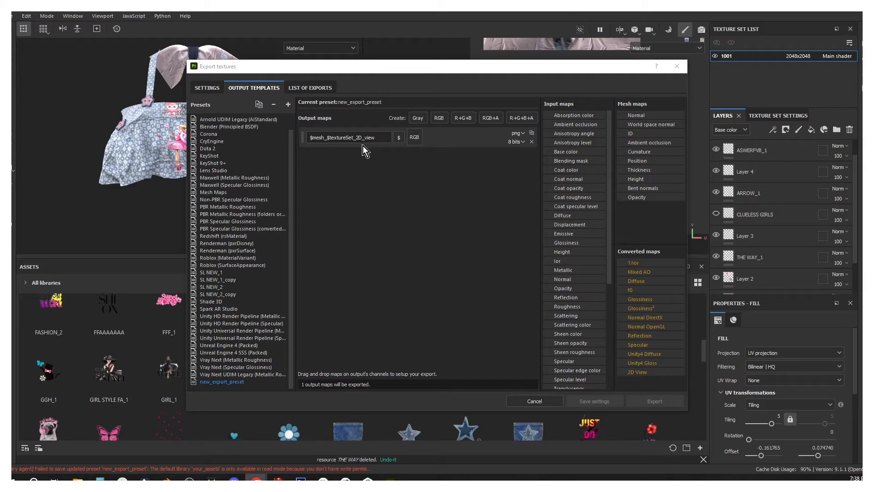
# Assign the 2D View converted map to the RGB channel of the $mesh_$textureSet_2D_view output map.
pyautogui.scroll(-4, 583, 309)
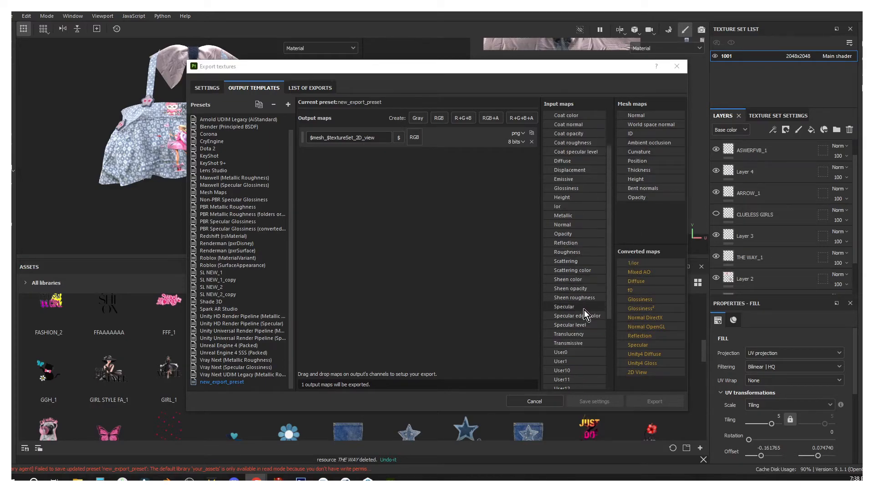
pyautogui.scroll(4, 600, 320)
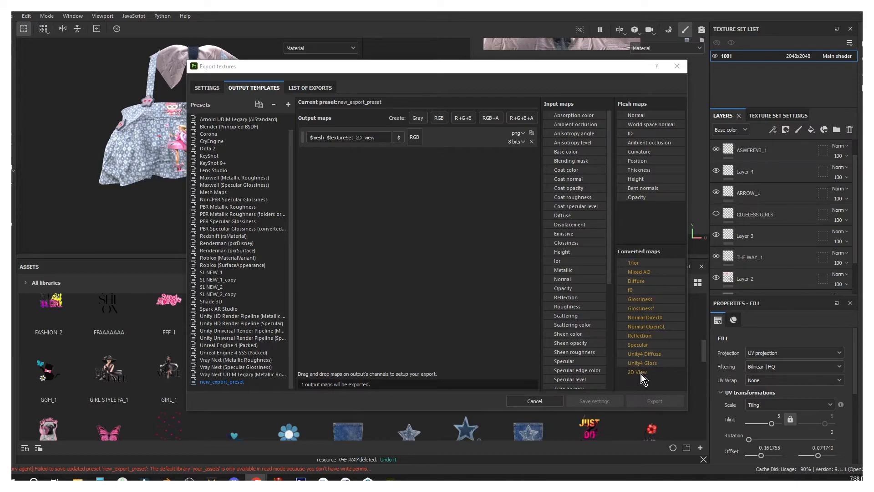
pyautogui.moveTo(639, 374); pyautogui.dragTo(416, 139)
pyautogui.click(436, 155)
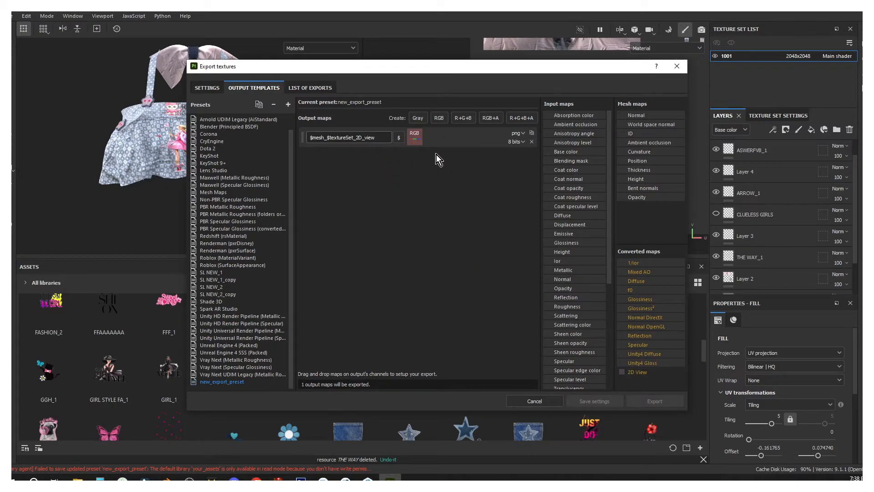
pyautogui.hotkey('alt', 'Tab')
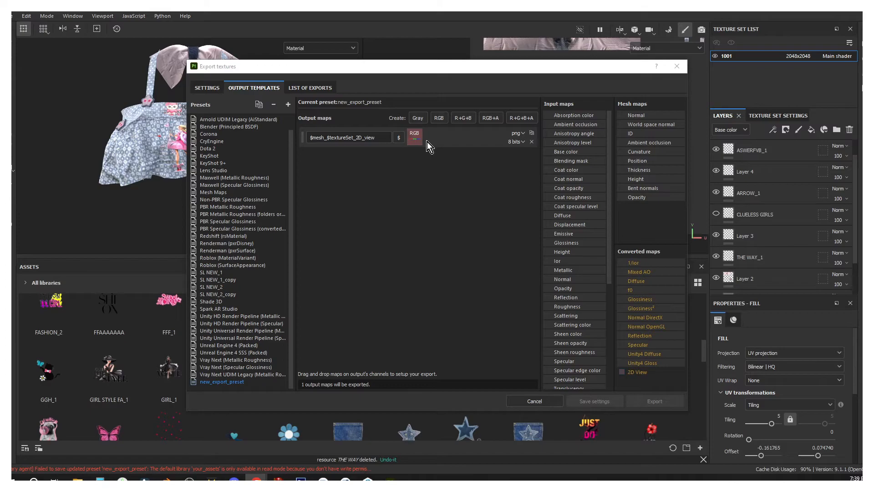
# Add an RGB output map named $mesh_$textureSet_normal and assign the Normal OpenGL converted map to its RGB channels.
pyautogui.click(439, 119)
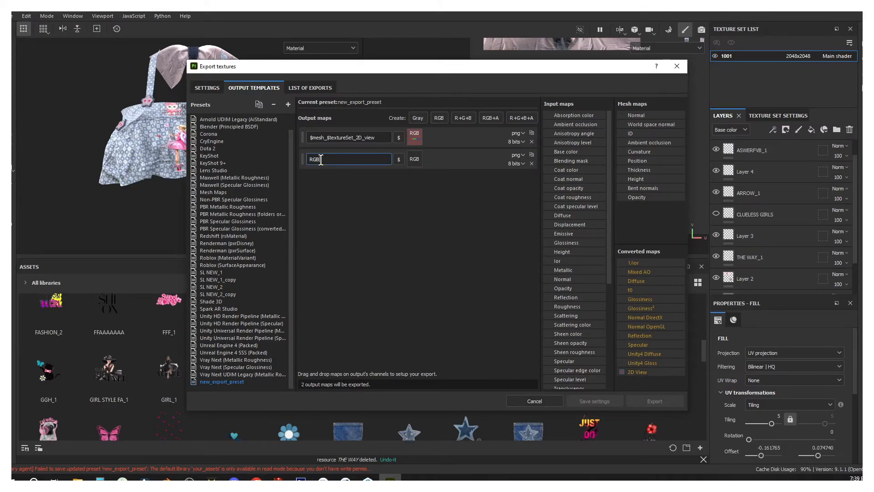
pyautogui.press('BackSpace')
pyautogui.press('BackSpace')
pyautogui.press('BackSpace')
pyautogui.click(400, 161)
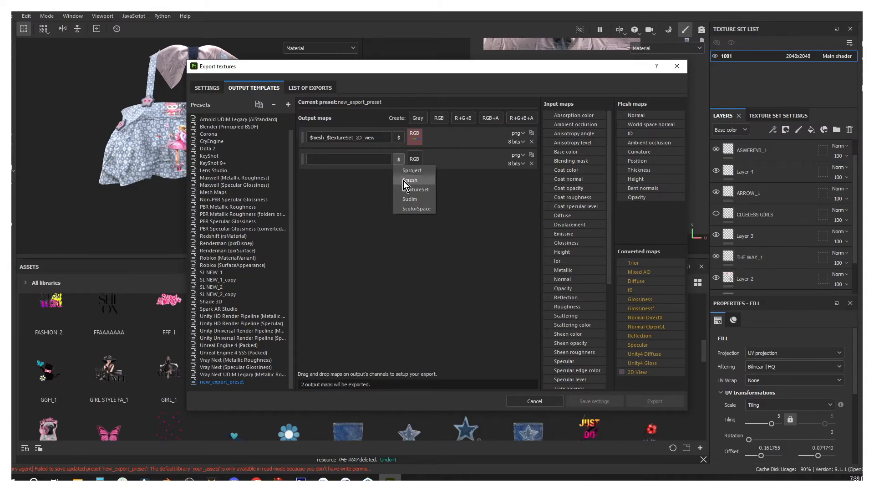
pyautogui.click(403, 180)
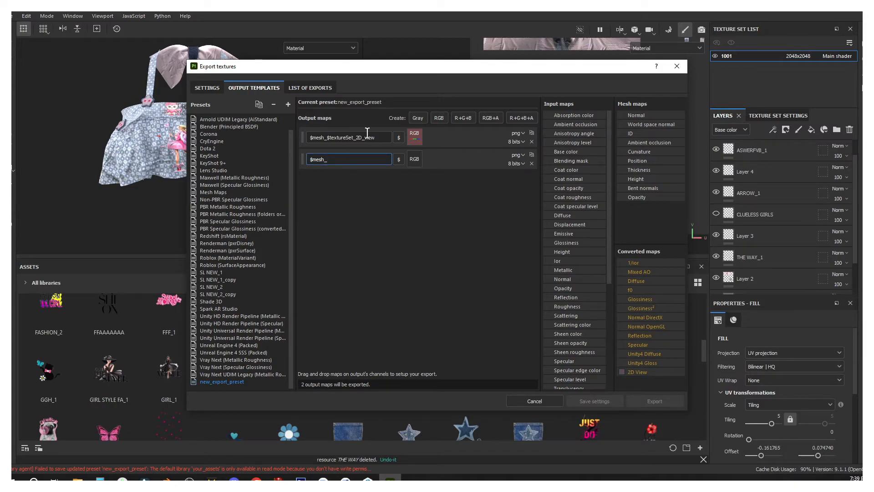
pyautogui.click(398, 159)
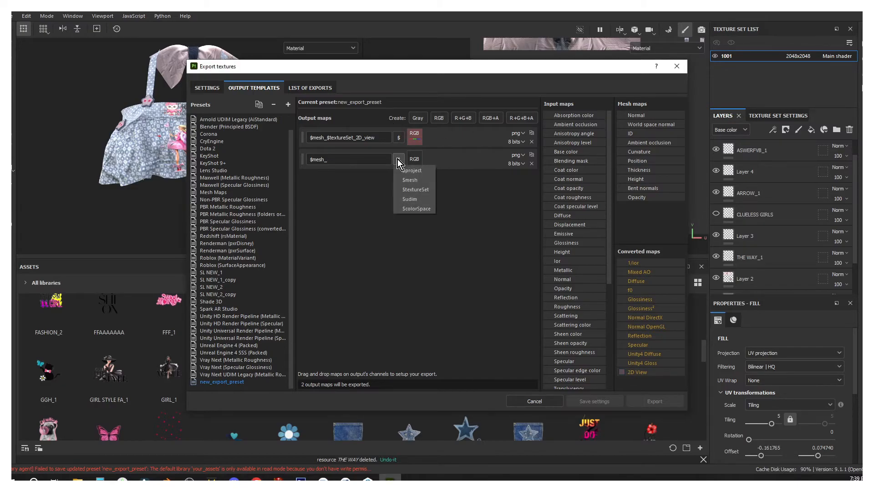
pyautogui.click(415, 189)
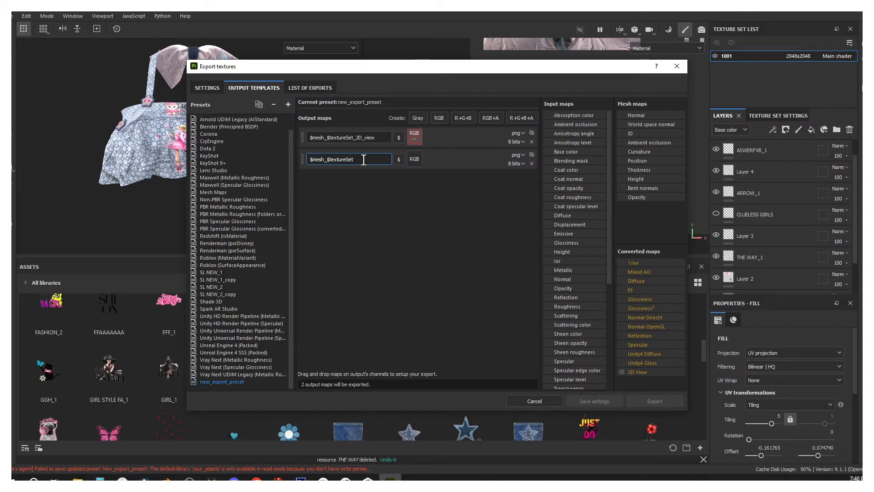
pyautogui.write('_normal')
pyautogui.moveTo(657, 328); pyautogui.dragTo(417, 158)
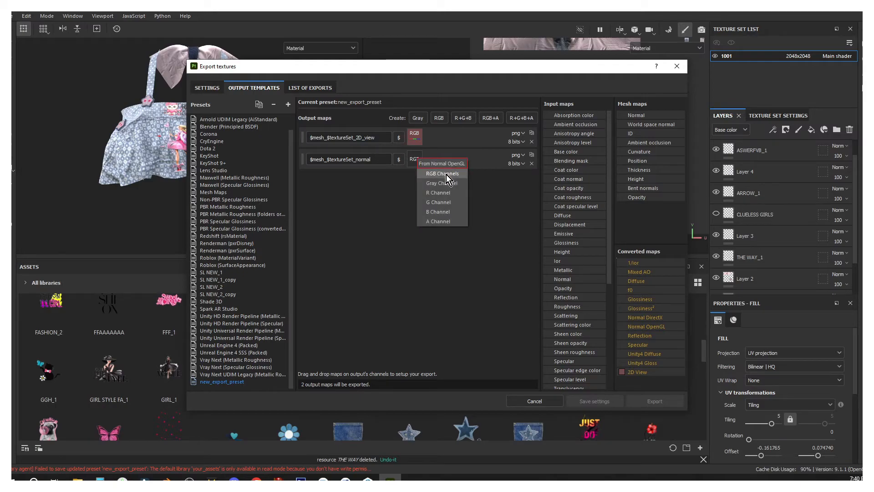
pyautogui.click(446, 174)
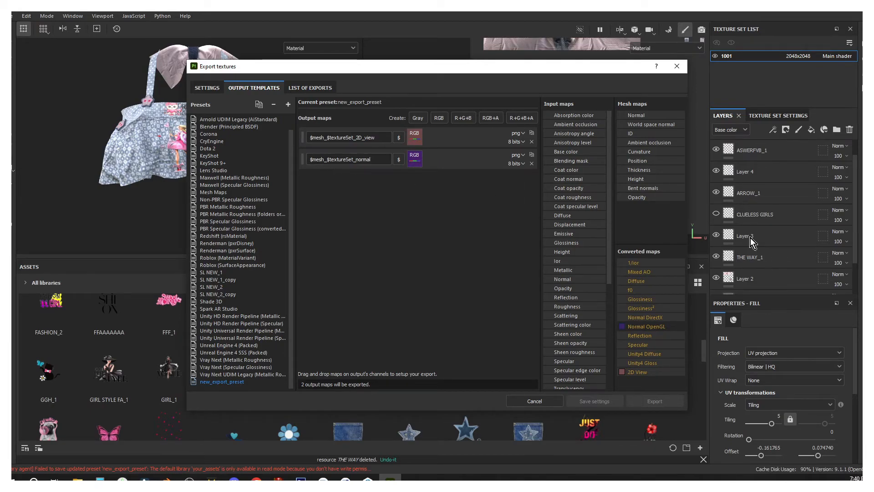
# Add an RGB output map named $mesh_$textureSet_roughness and assign the Roughness input map's gray channel to it.
pyautogui.click(439, 118)
pyautogui.moveTo(335, 179); pyautogui.dragTo(300, 179)
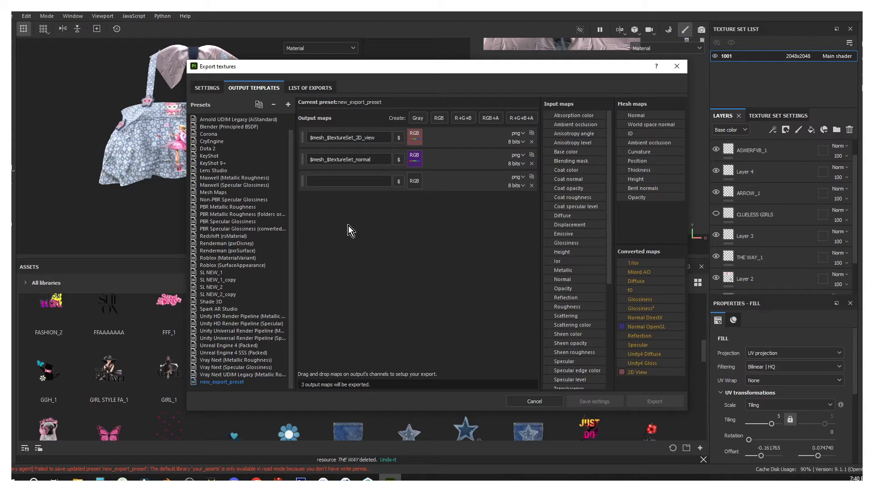
pyautogui.click(321, 183)
pyautogui.click(398, 181)
pyautogui.click(412, 200)
pyautogui.click(344, 182)
pyautogui.write('_')
pyautogui.click(398, 181)
pyautogui.click(412, 209)
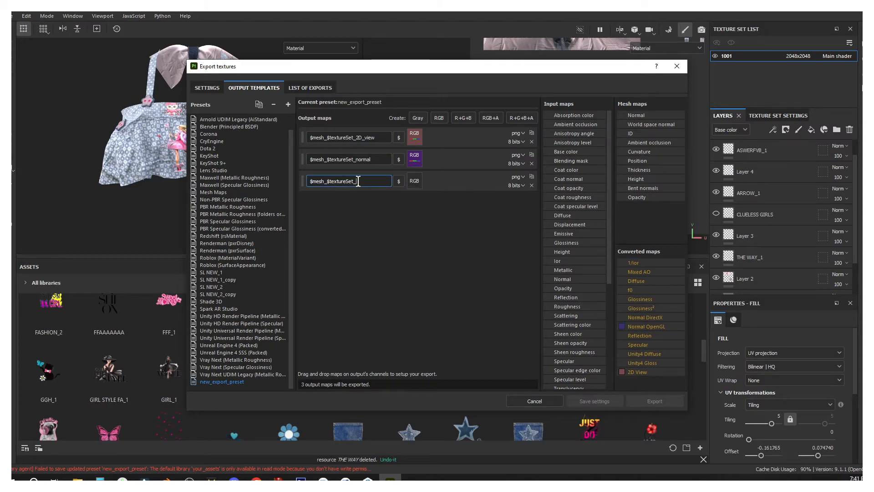
pyautogui.write('_roughness')
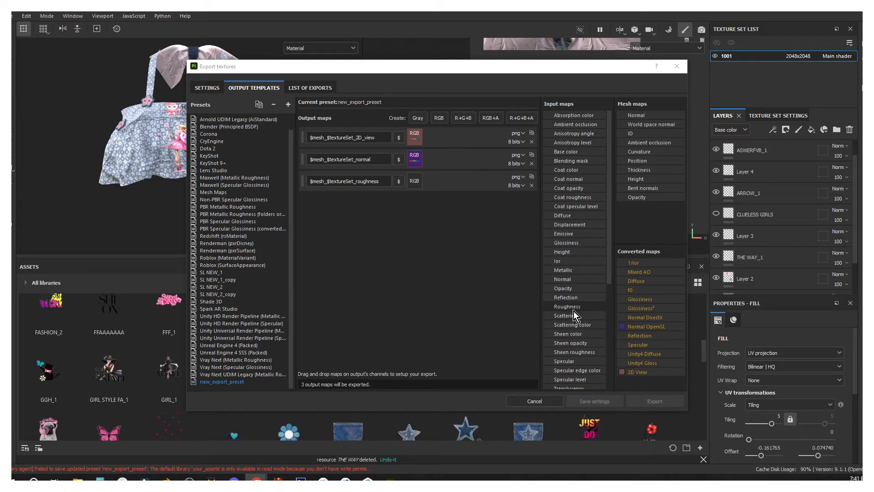
pyautogui.moveTo(572, 307); pyautogui.dragTo(419, 181)
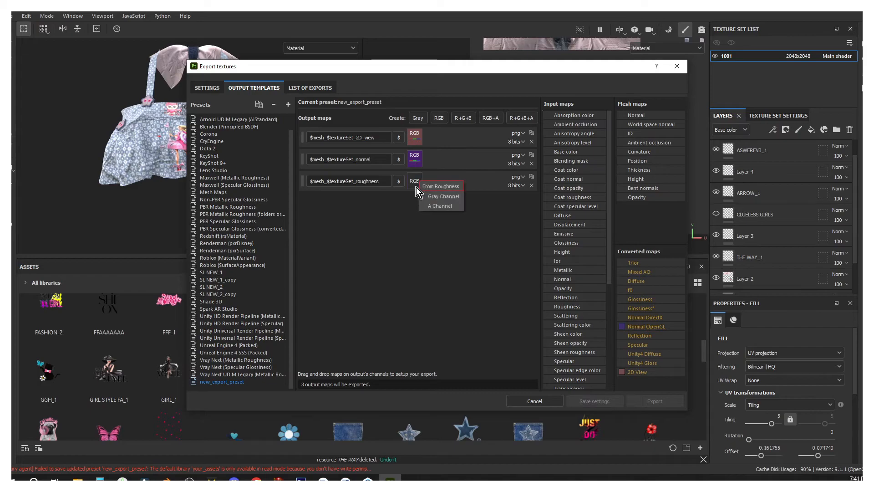
pyautogui.click(438, 198)
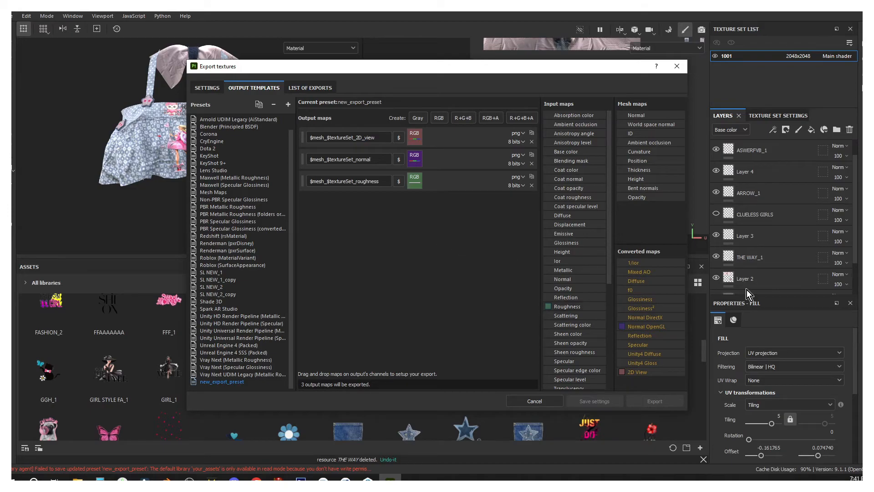
# Add an RGB output map named $mesh_$textureSet_spec and assign the converted Specular map to its RGB channels.
pyautogui.click(438, 118)
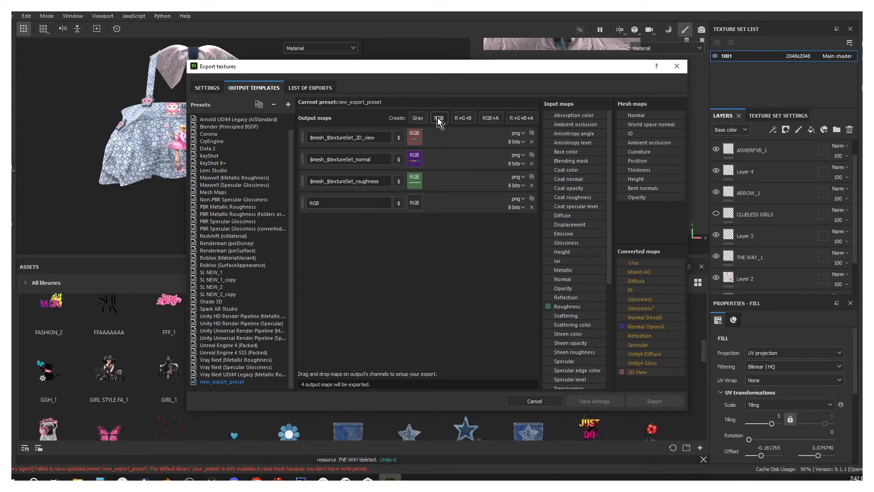
pyautogui.click(323, 201)
pyautogui.doubleClick(322, 200)
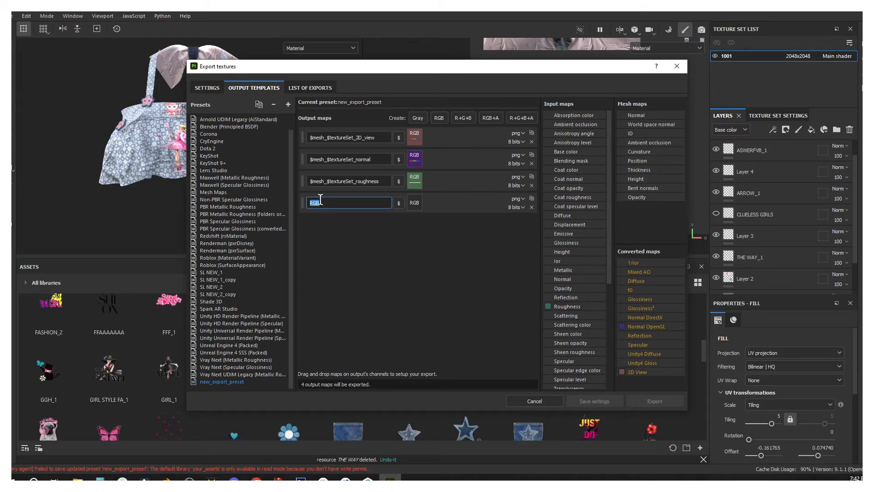
pyautogui.press('BackSpace')
pyautogui.click(399, 204)
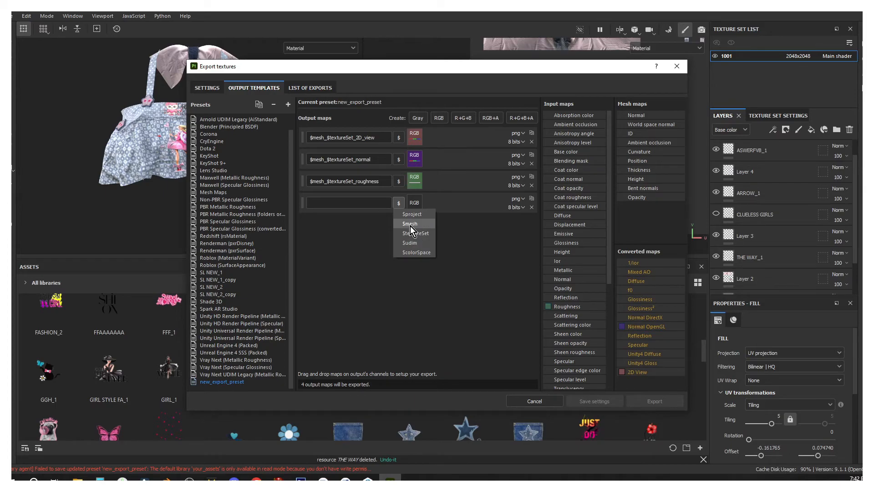
pyautogui.click(411, 224)
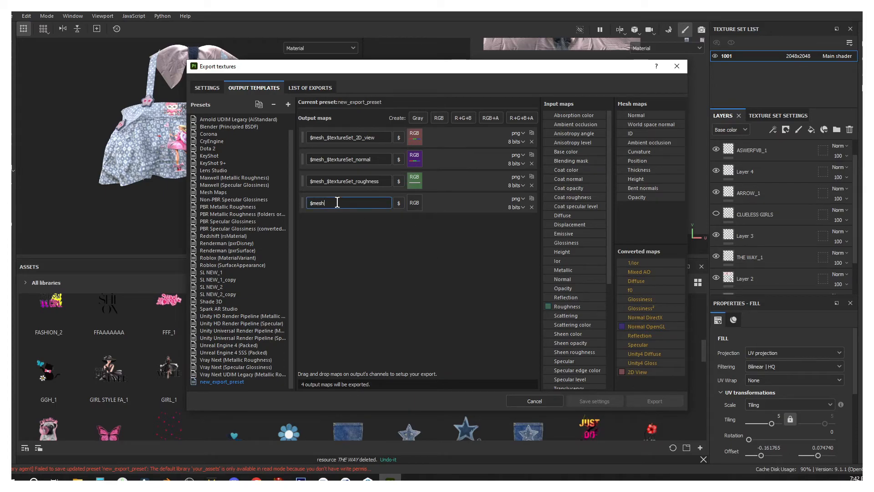
pyautogui.write('_')
pyautogui.click(402, 203)
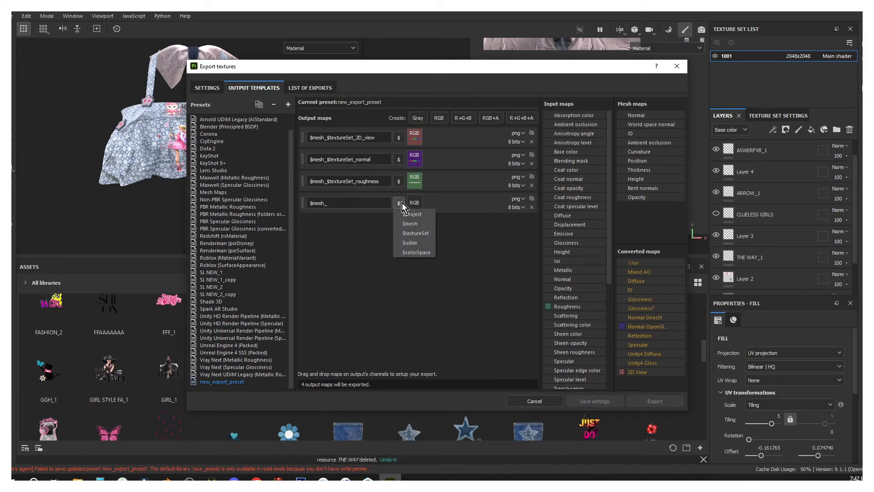
pyautogui.click(412, 233)
pyautogui.write('_spec')
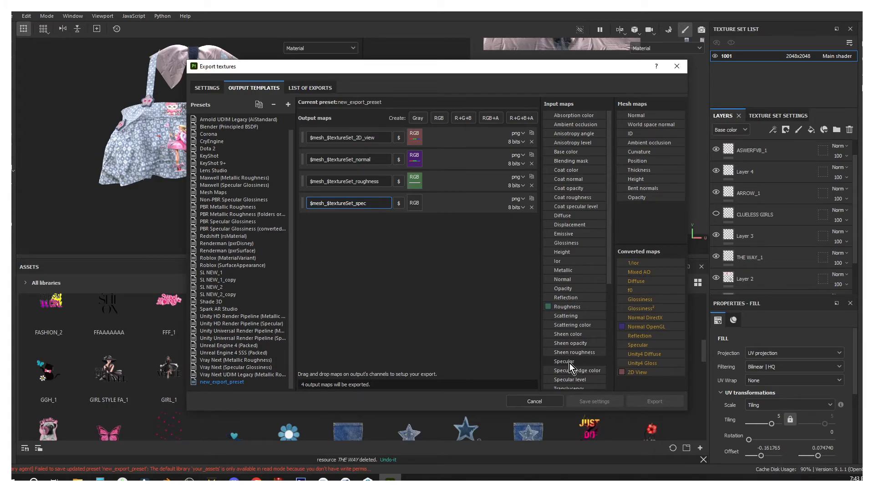
pyautogui.moveTo(569, 362); pyautogui.dragTo(417, 202)
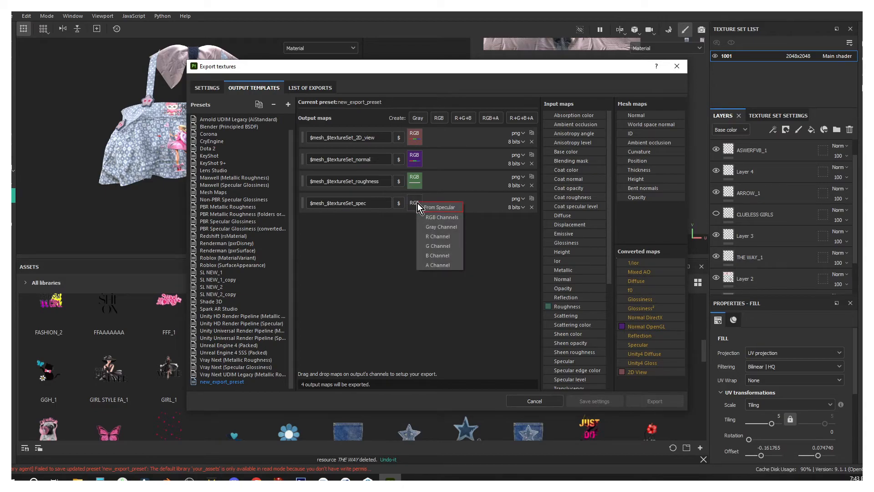
pyautogui.click(439, 218)
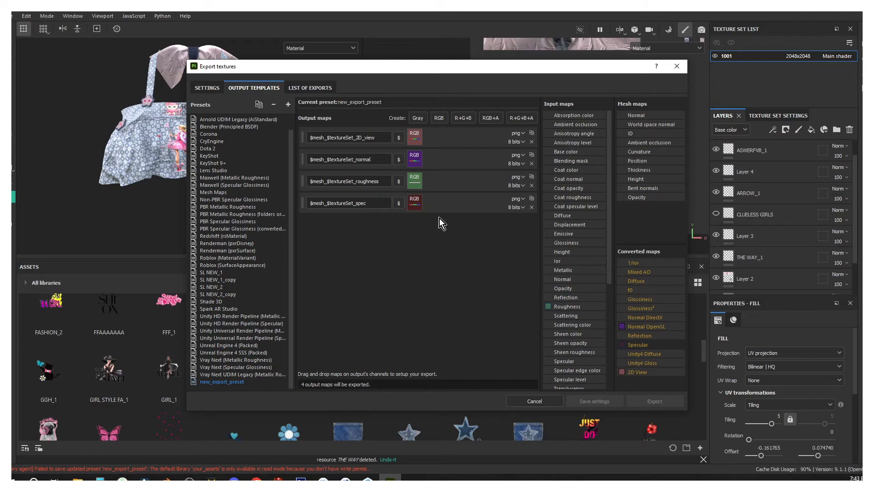
# Add an RGB output map named $mesh_$textureSet_AO and assign the Ambient occlusion mesh map's gray channel to it.
pyautogui.click(439, 119)
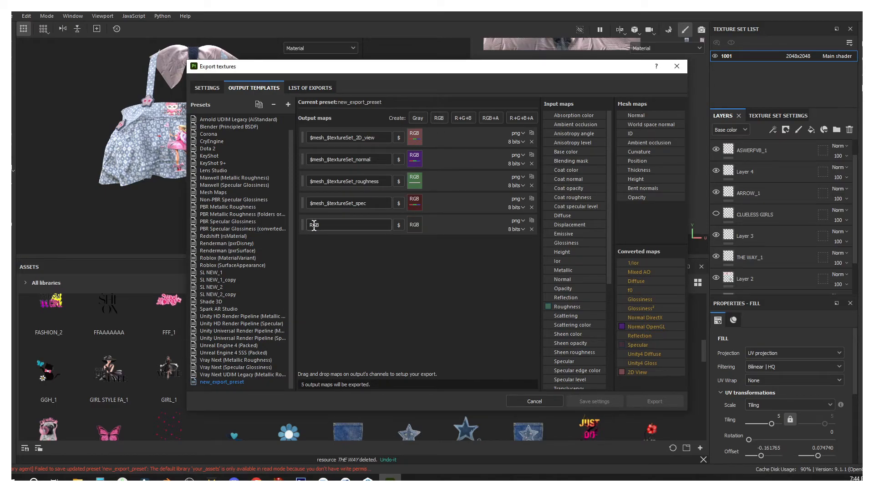
pyautogui.doubleClick(328, 226)
pyautogui.press('BackSpace')
pyautogui.click(399, 225)
pyautogui.click(409, 246)
pyautogui.click(335, 225)
pyautogui.write('_')
pyautogui.click(399, 224)
pyautogui.click(413, 256)
pyautogui.click(363, 225)
pyautogui.write('_AO')
pyautogui.press('Return')
pyautogui.moveTo(652, 143); pyautogui.dragTo(416, 223)
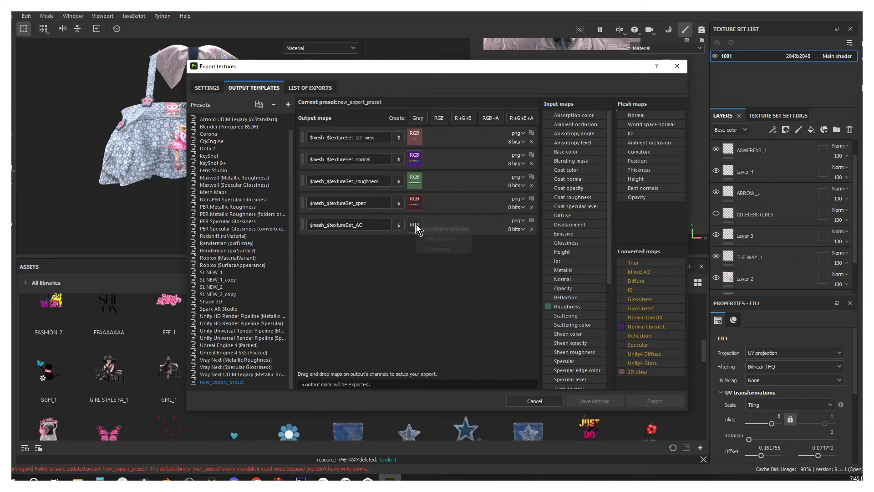
pyautogui.click(433, 239)
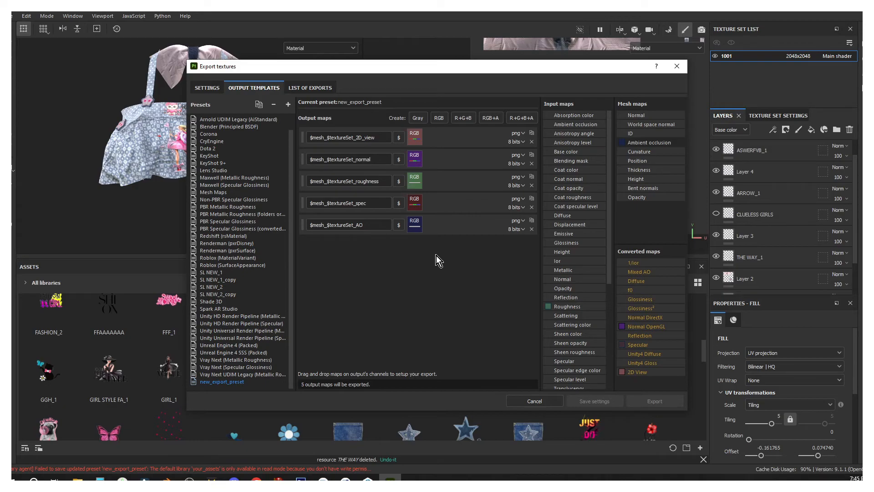
# Close and reopen the texture export dialog, choosing SL NEW_1_copy as the output template.
pyautogui.press('Escape')
pyautogui.click(15, 16)
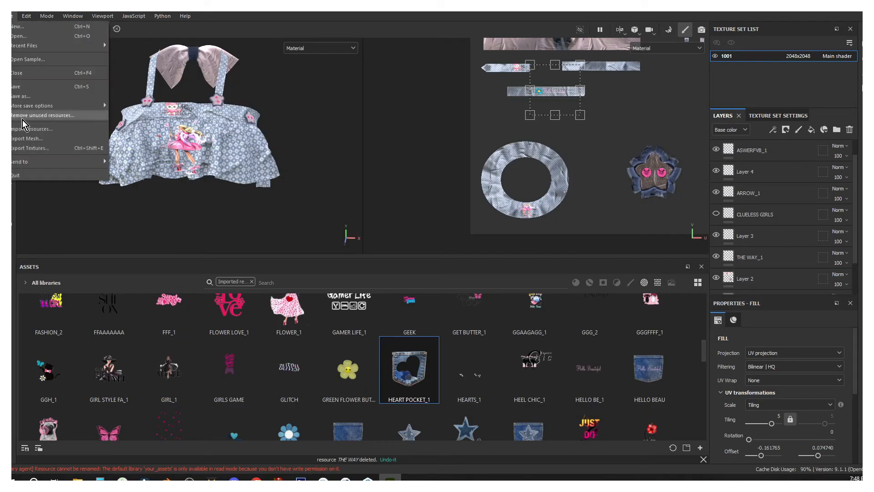
pyautogui.click(27, 148)
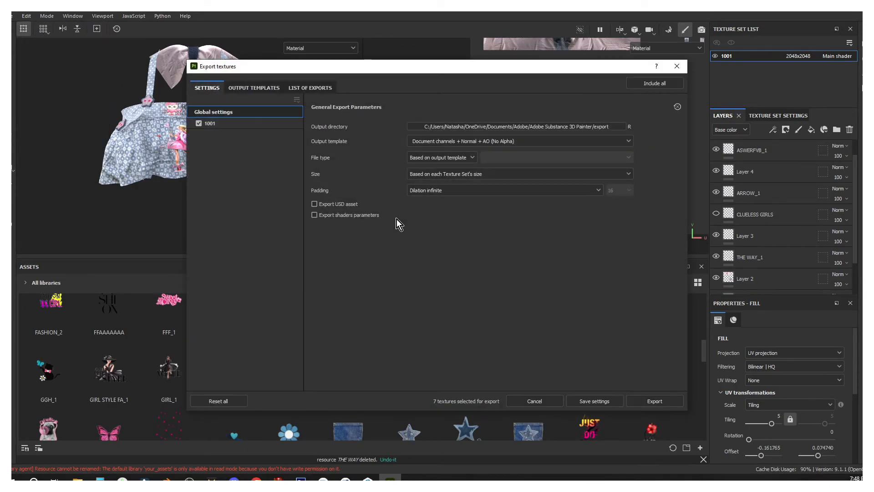
pyautogui.click(482, 141)
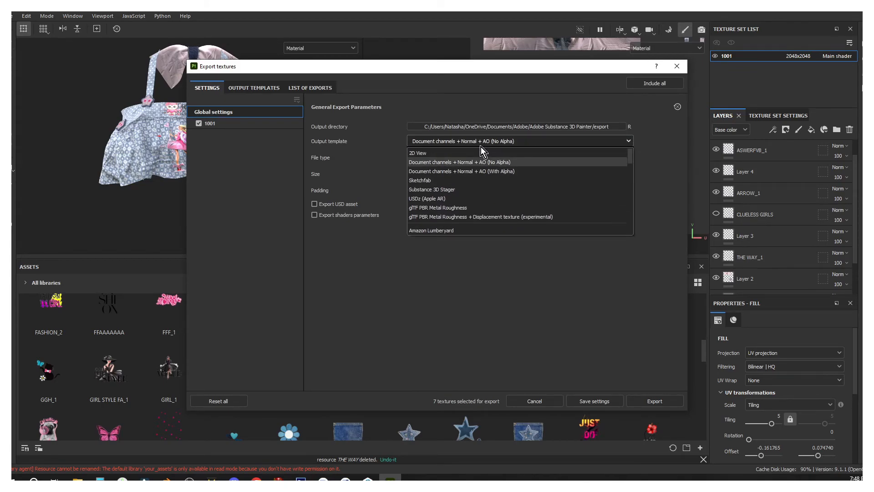
pyautogui.click(434, 209)
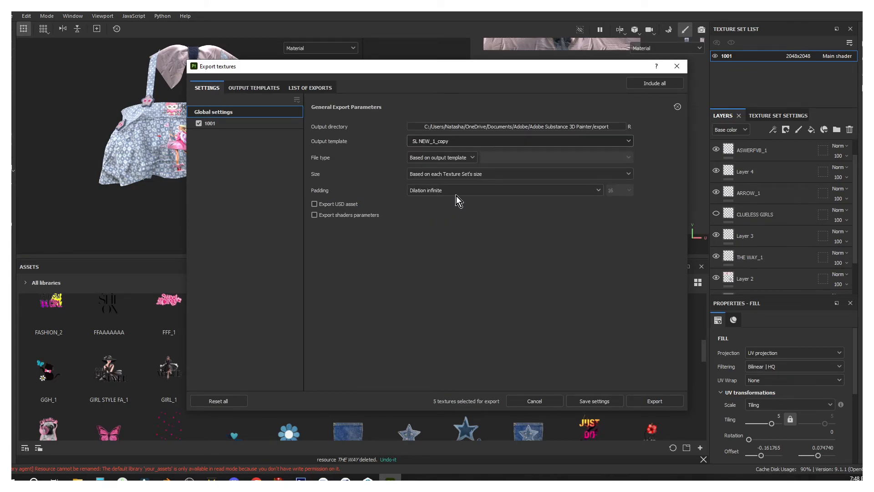
# Review the output maps of the SL NEW_1_copy and SL NEW_2_copy presets in the output templates.
pyautogui.click(264, 87)
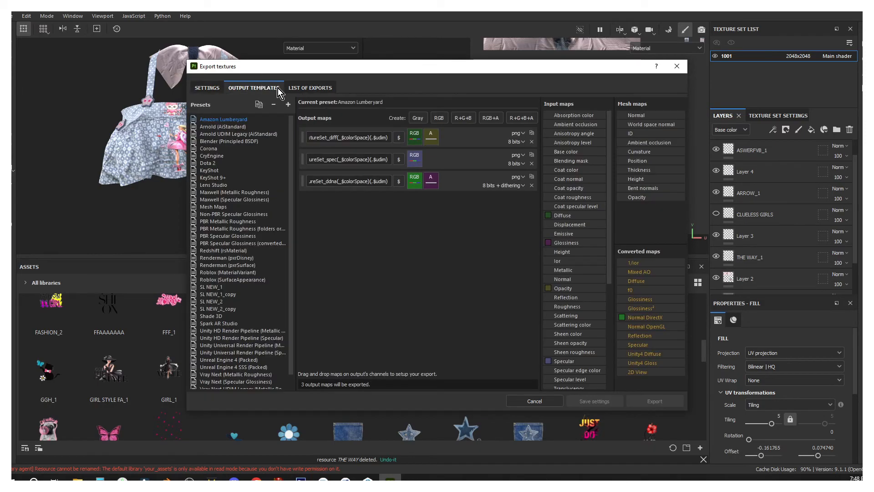
pyautogui.click(302, 87)
pyautogui.click(272, 86)
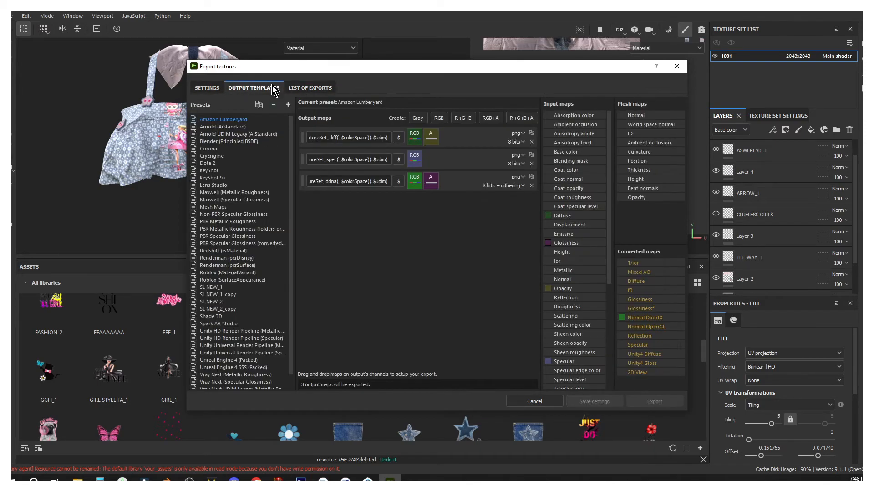
pyautogui.click(225, 295)
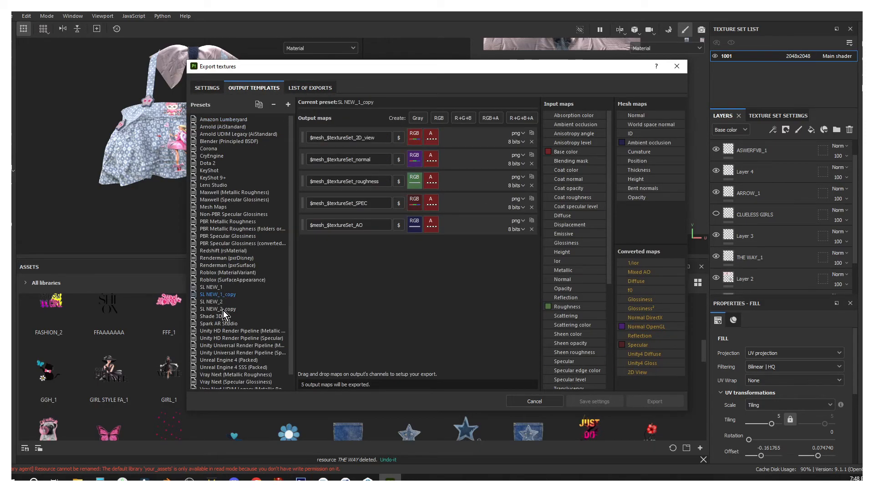
pyautogui.click(223, 310)
pyautogui.rightClick(223, 310)
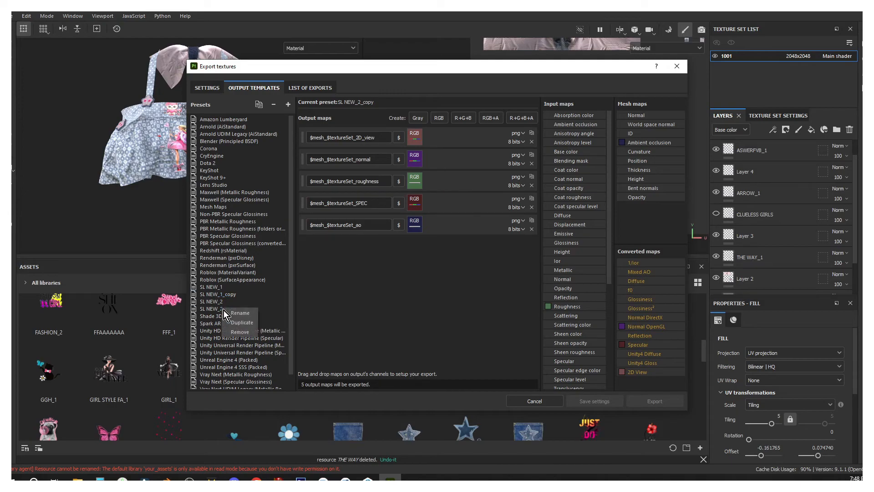
# Set the export to the SL NEW_1 output template with png files at 8 bits and export the textures.
pyautogui.click(207, 87)
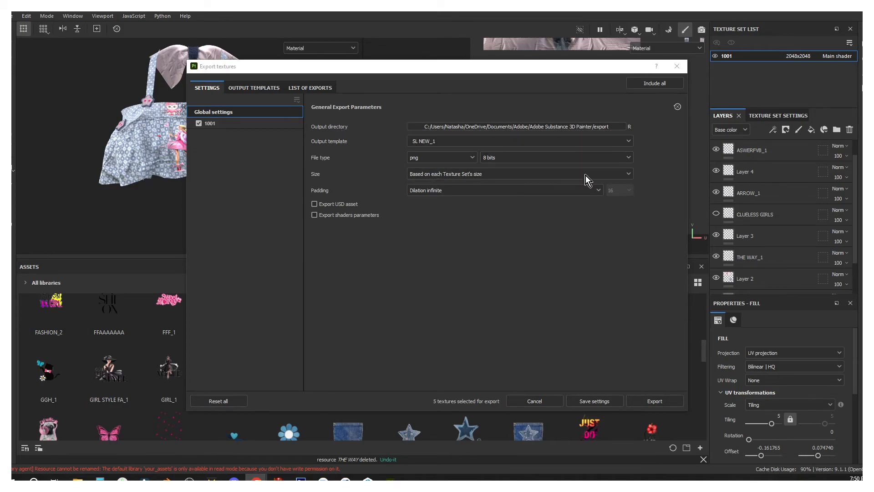
pyautogui.click(659, 404)
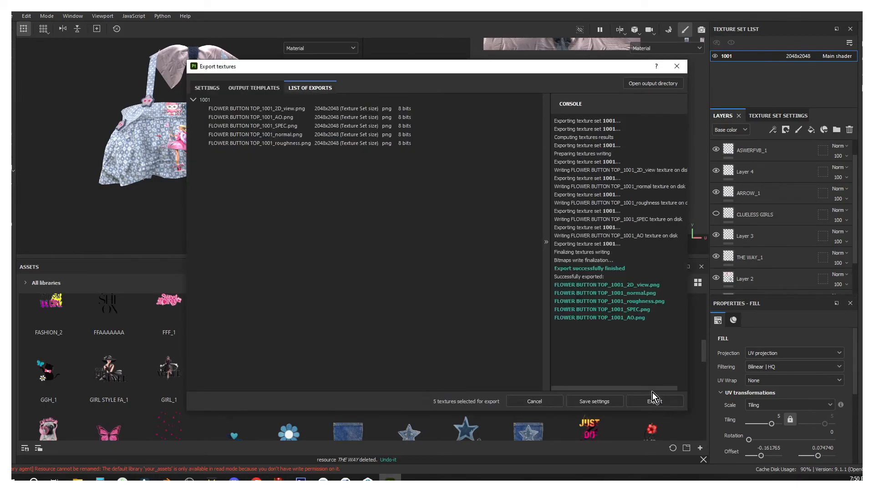
# Check the PAINT folder inside KEY TO MY HEART TOP > FLOWER BUTTON TOP for the exported textures.
pyautogui.click(77, 477)
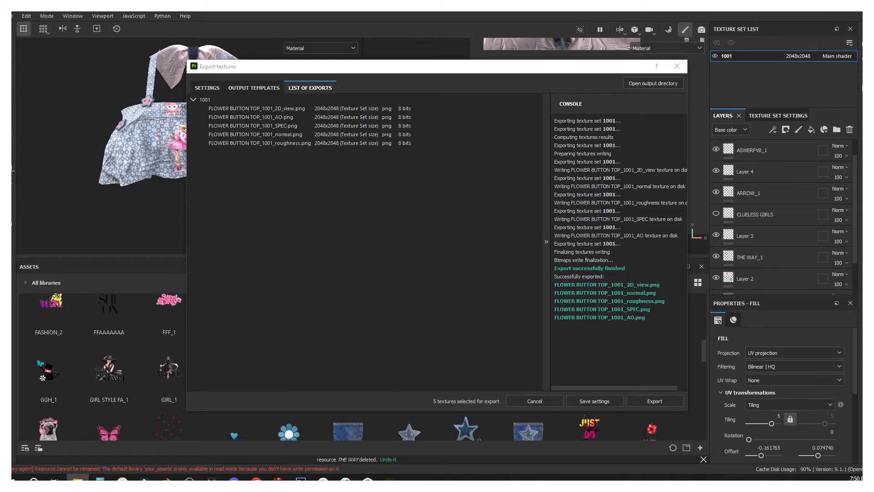
pyautogui.moveTo(862, 122); pyautogui.dragTo(347, 18)
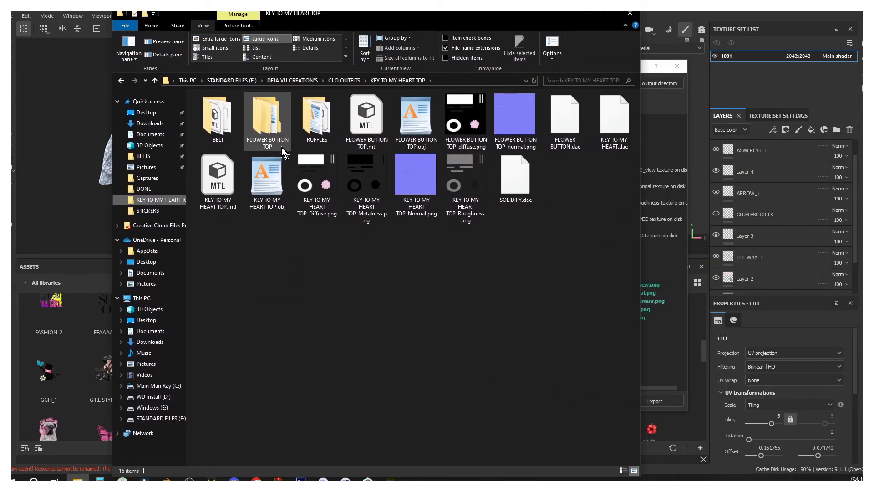
pyautogui.doubleClick(265, 130)
pyautogui.doubleClick(206, 110)
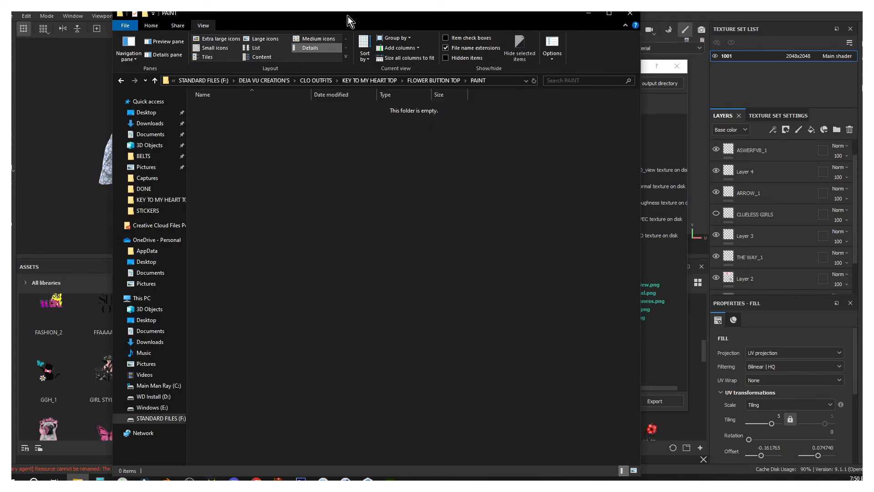
pyautogui.moveTo(347, 16); pyautogui.dragTo(873, 32)
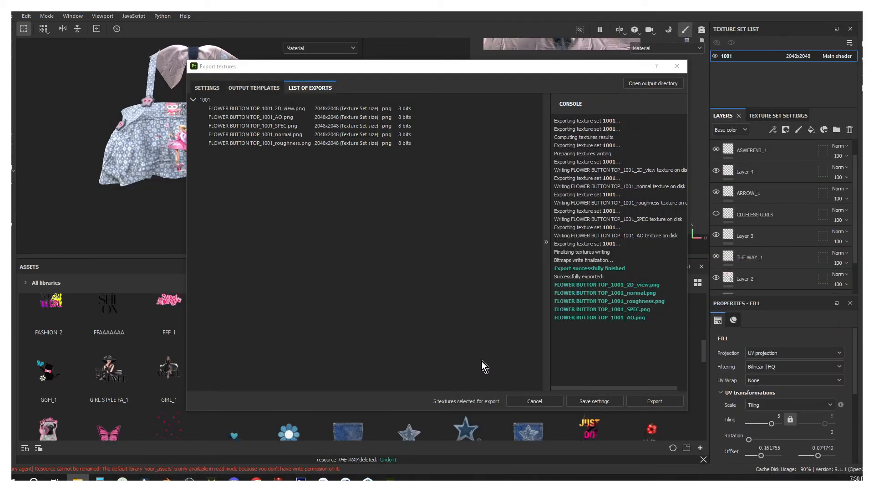
# Reopen the texture export, set the output directory to KEY TO MY HEART TOP/FLOWER BUTTON TOP/PAINT, and export the textures.
pyautogui.click(676, 68)
pyautogui.click(14, 16)
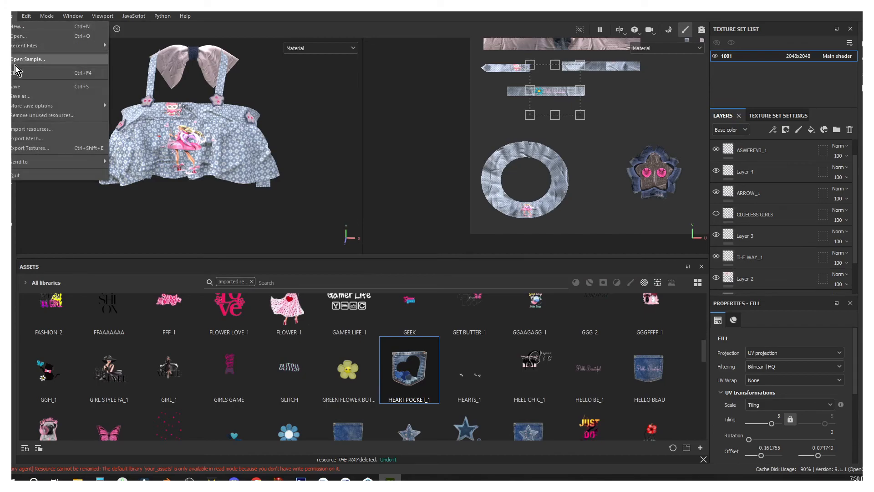
pyautogui.click(23, 149)
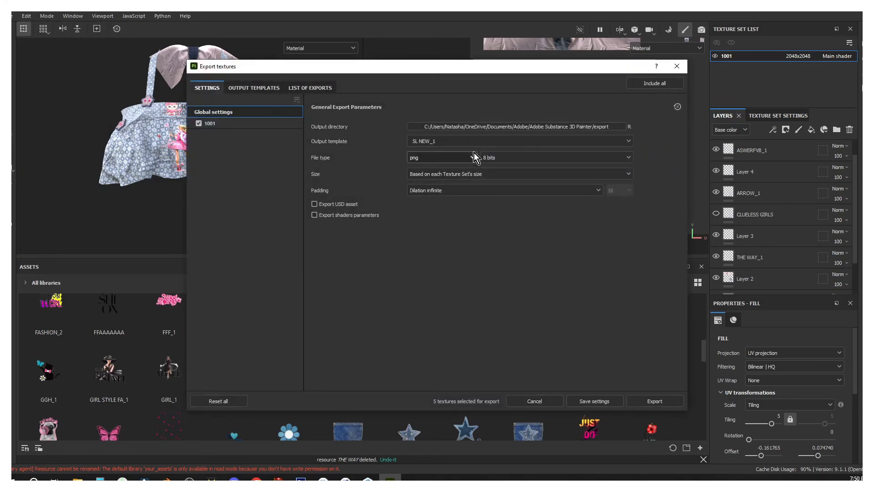
pyautogui.click(492, 127)
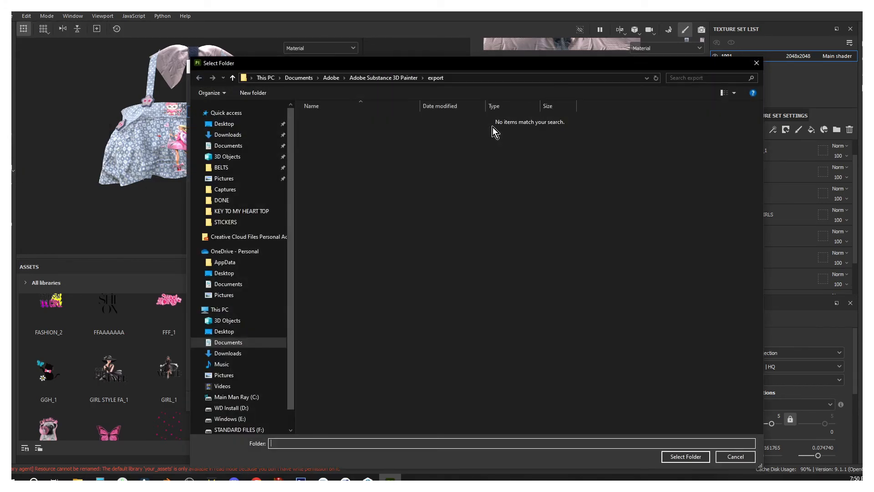
pyautogui.click(241, 211)
pyautogui.doubleClick(378, 144)
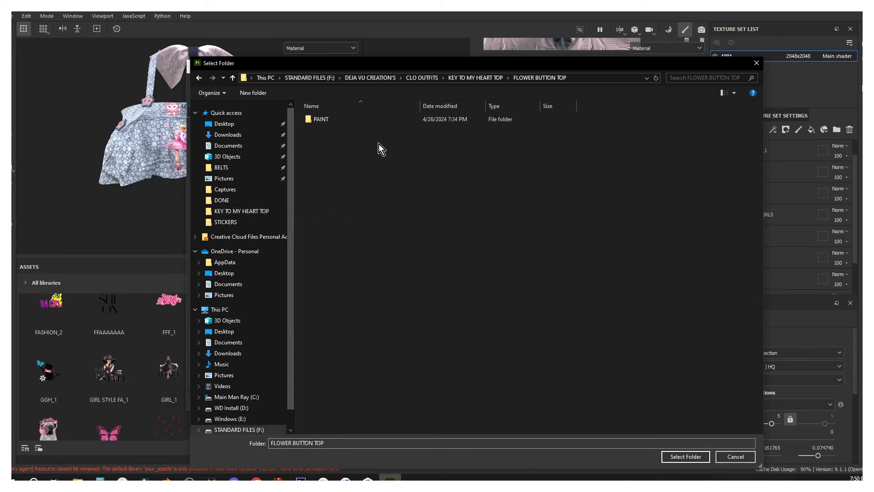
pyautogui.doubleClick(323, 120)
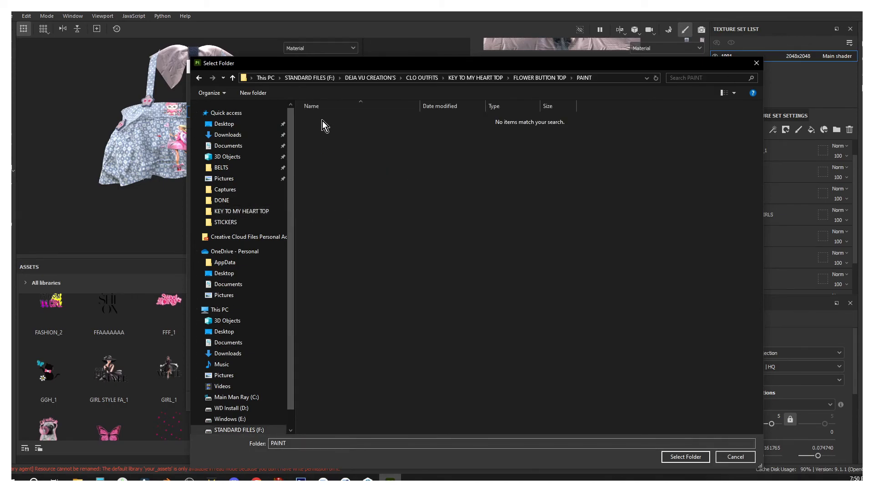
pyautogui.click(685, 457)
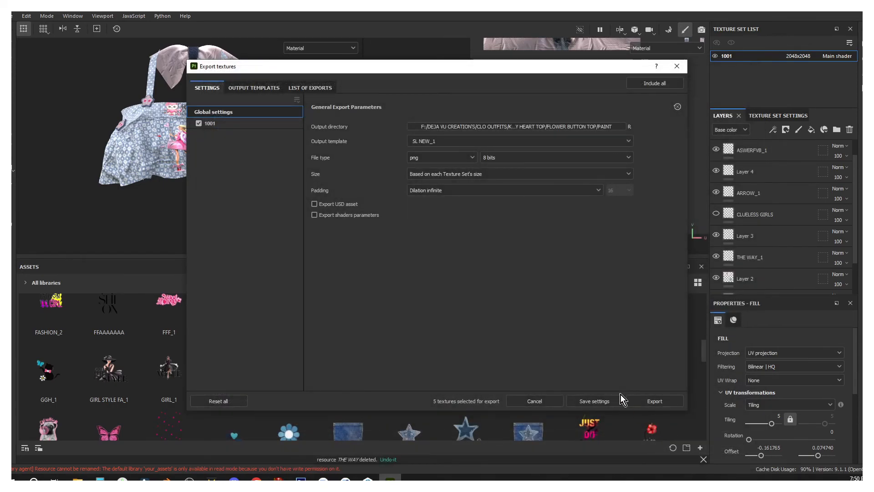
pyautogui.click(663, 402)
# Open the output directory to review the exported maps as large icons, and close the export dialog.
pyautogui.click(654, 83)
pyautogui.moveTo(493, 39); pyautogui.dragTo(446, 24)
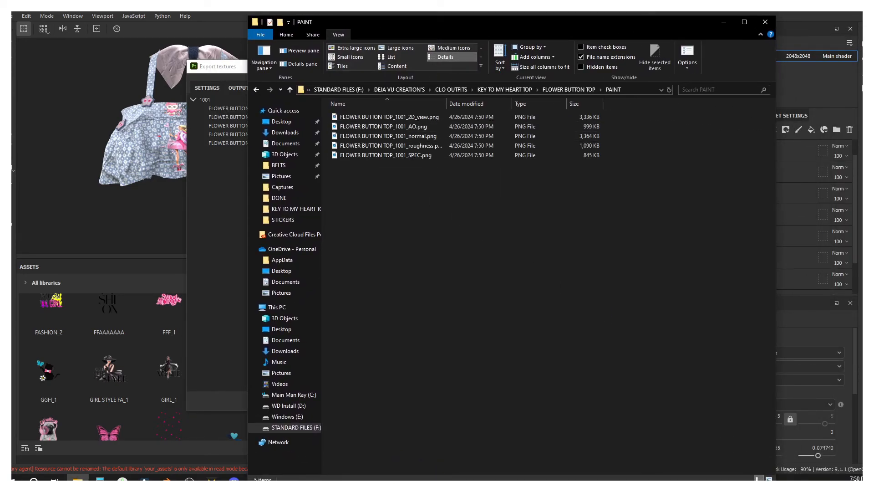
pyautogui.click(769, 478)
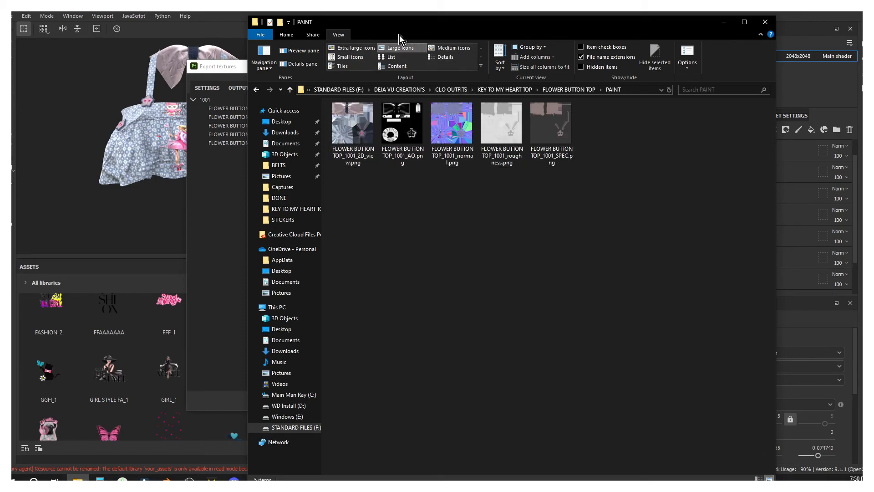
pyautogui.moveTo(400, 25); pyautogui.dragTo(354, 75)
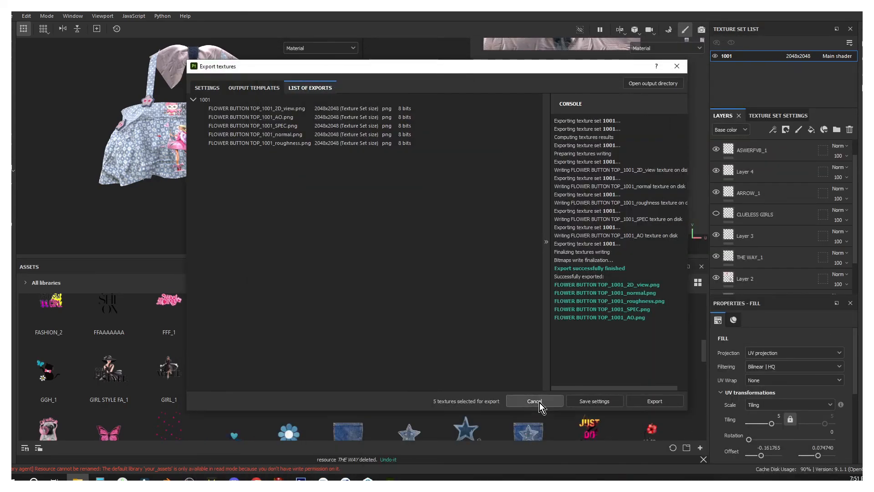
pyautogui.click(540, 401)
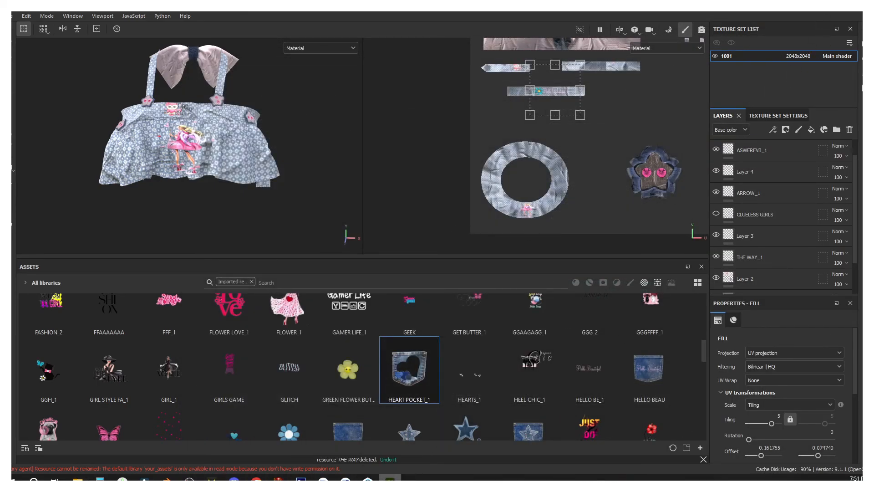
# Switch to the Second Life viewer and apply the local file FLOWER BUTTON TOP_1001_2D_view.png as the top's diffuse texture.
pyautogui.click(278, 477)
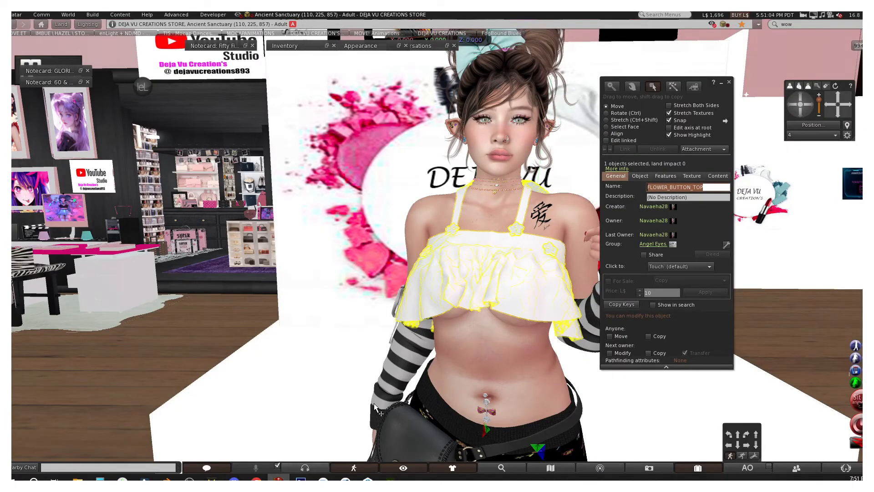
pyautogui.click(692, 176)
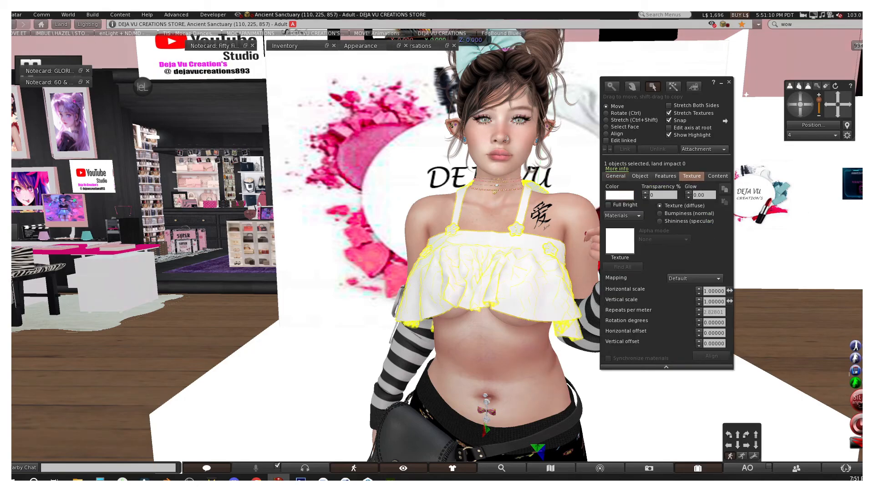
pyautogui.click(620, 240)
pyautogui.click(449, 170)
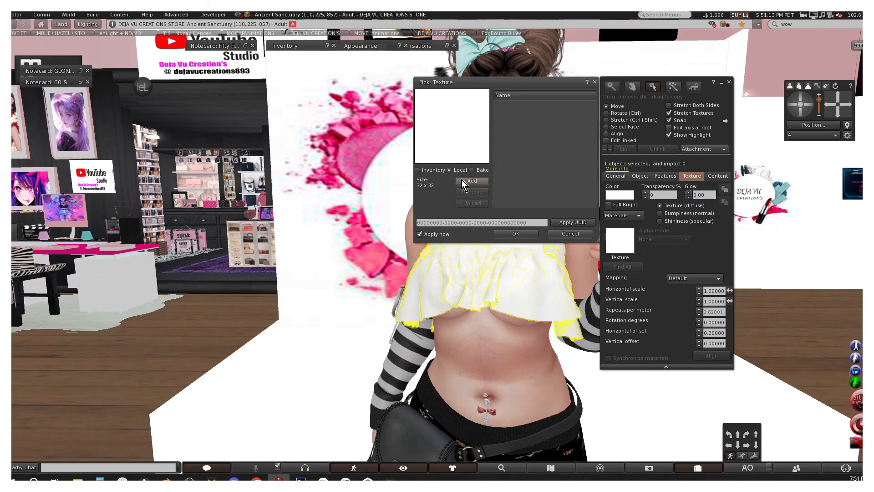
pyautogui.click(462, 180)
pyautogui.doubleClick(191, 75)
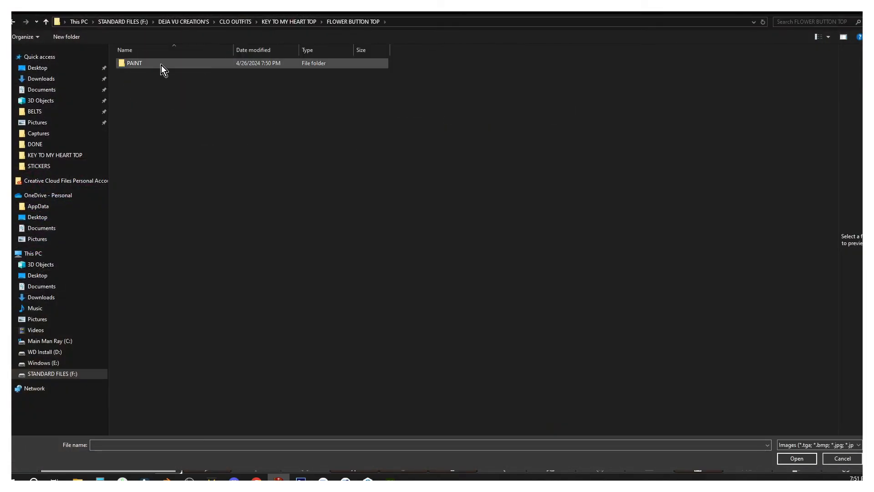
pyautogui.doubleClick(163, 65)
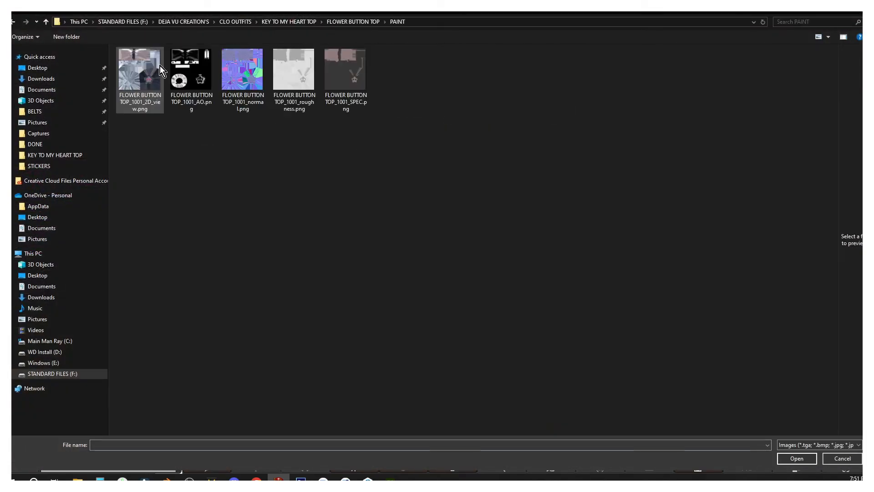
pyautogui.doubleClick(137, 80)
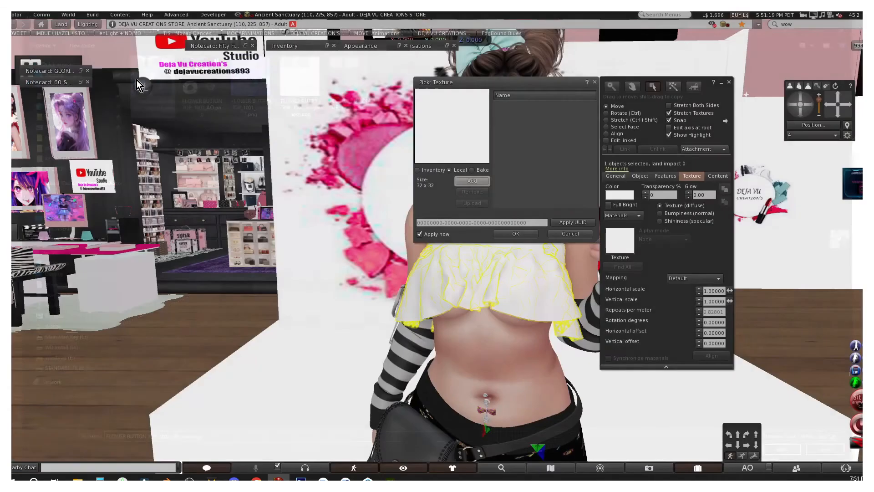
pyautogui.click(515, 105)
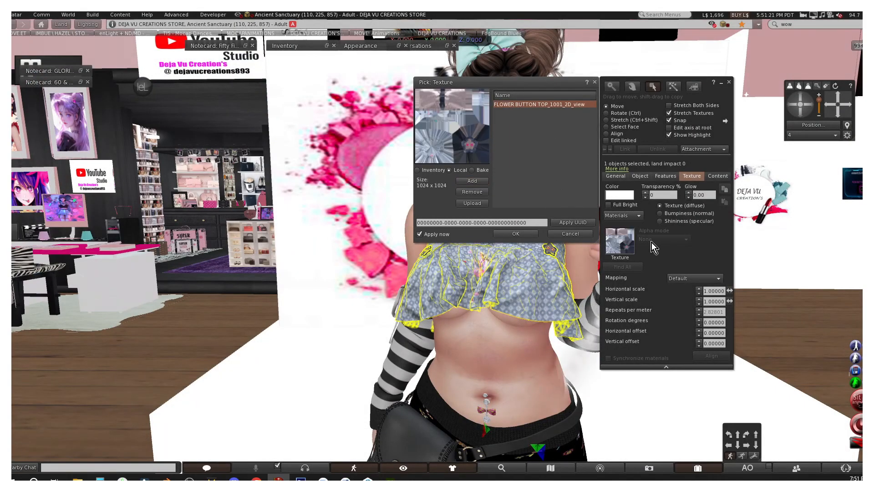
# Add the local file FLOWER BUTTON TOP_1001_normal.png for the top's bumpiness (normal) map.
pyautogui.click(660, 213)
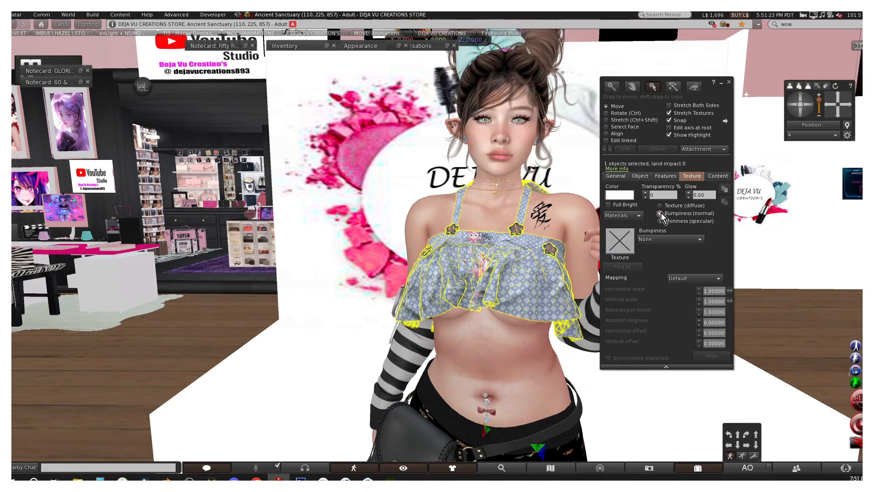
pyautogui.click(620, 240)
pyautogui.click(450, 170)
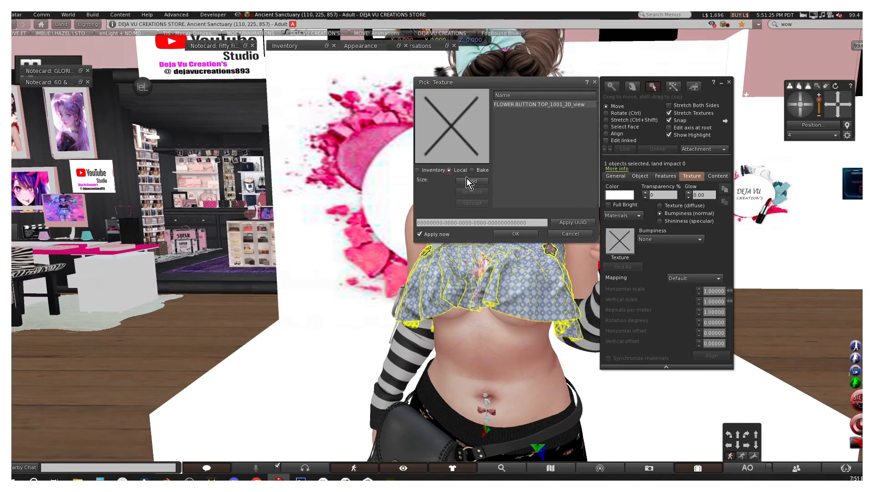
pyautogui.click(465, 178)
pyautogui.doubleClick(244, 79)
# Apply the local file FLOWER BUTTON TOP_1001_SPEC.png as the top's shininess (specular) map.
pyautogui.click(661, 222)
pyautogui.click(620, 241)
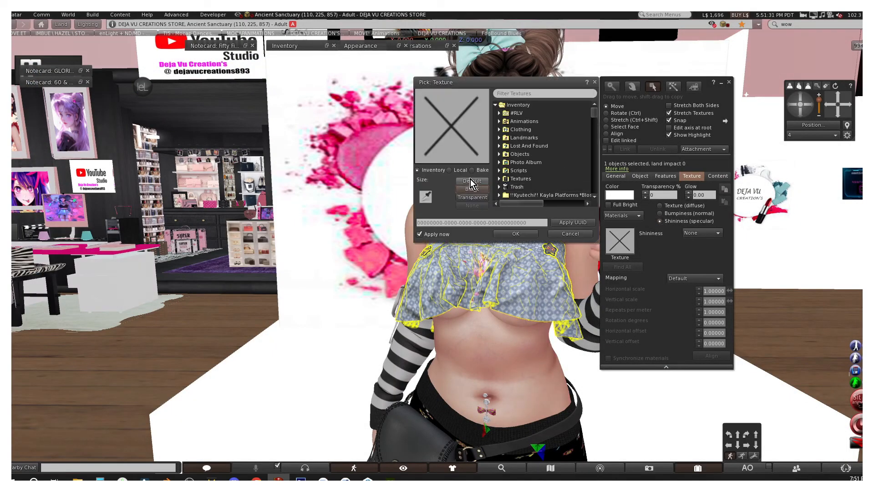
pyautogui.click(449, 170)
pyautogui.click(474, 181)
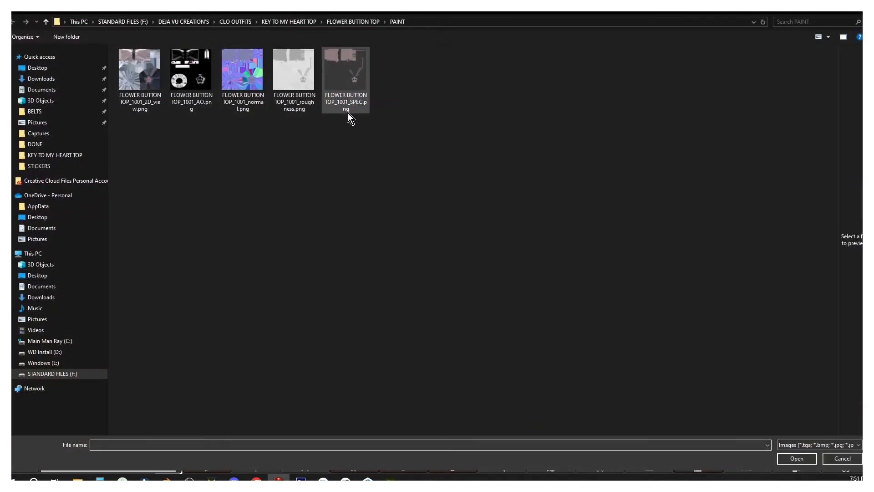
pyautogui.doubleClick(347, 112)
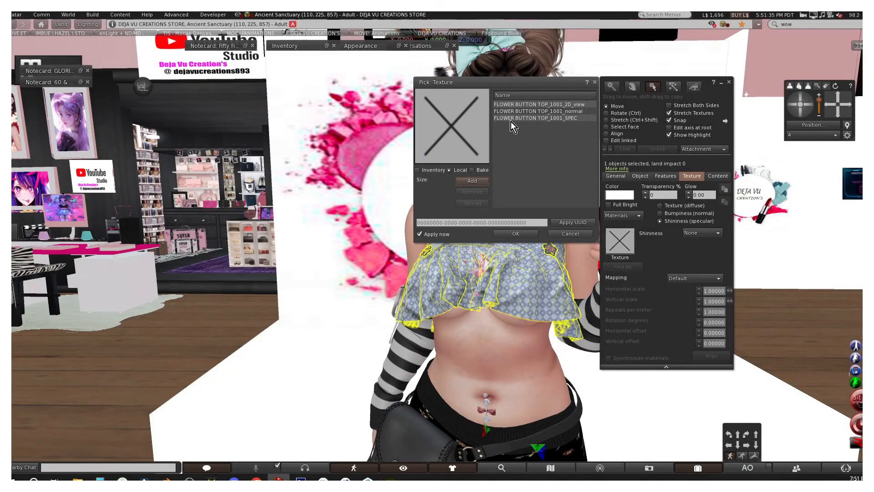
pyautogui.click(512, 119)
pyautogui.click(516, 234)
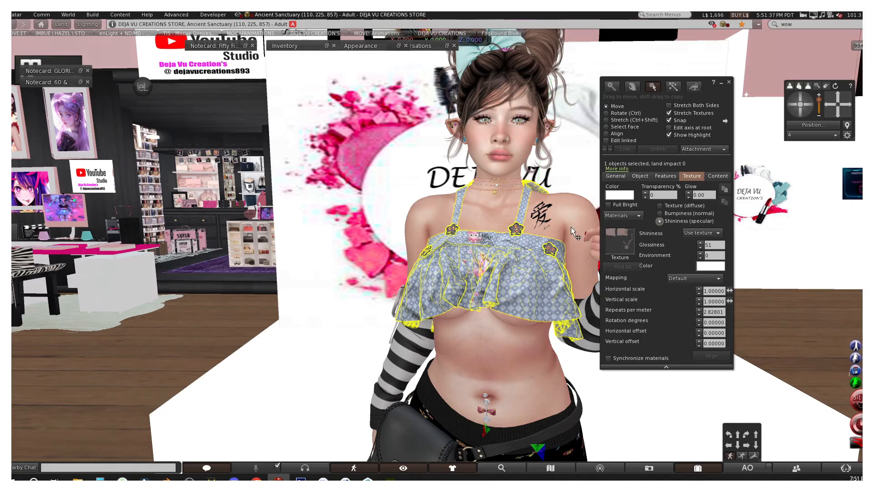
# Close the object editor and examine the textured top on the avatar from different angles and distances.
pyautogui.click(729, 82)
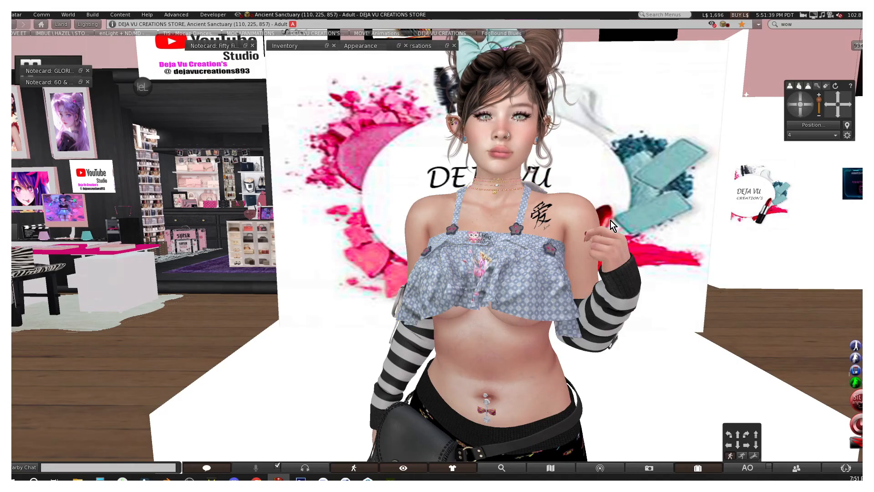
pyautogui.moveTo(790, 108); pyautogui.dragTo(791, 107)
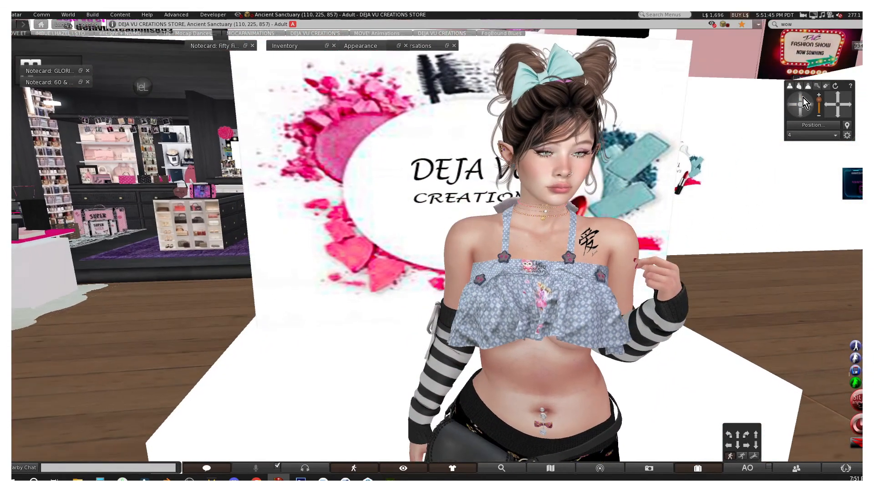
pyautogui.click(806, 105)
pyautogui.scroll(-2, 720, 181)
pyautogui.moveTo(835, 116); pyautogui.dragTo(835, 115)
pyautogui.scroll(-4, 660, 196)
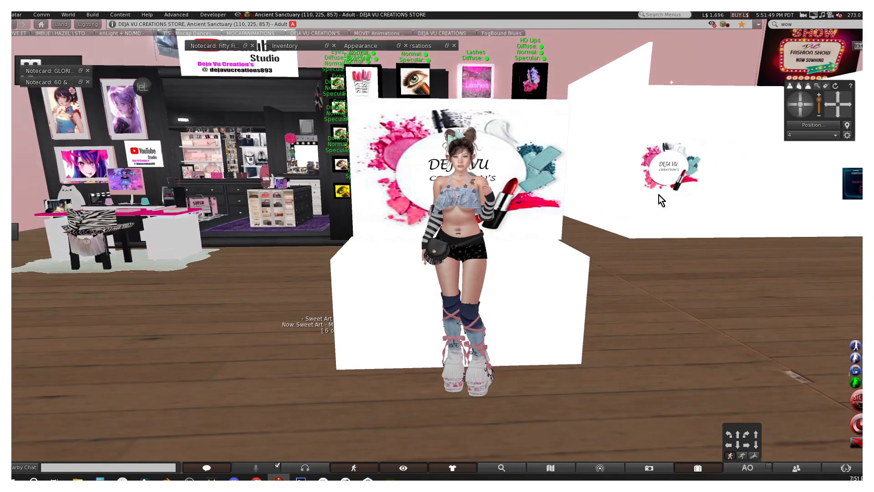
pyautogui.scroll(2, 659, 195)
pyautogui.scroll(1, 659, 195)
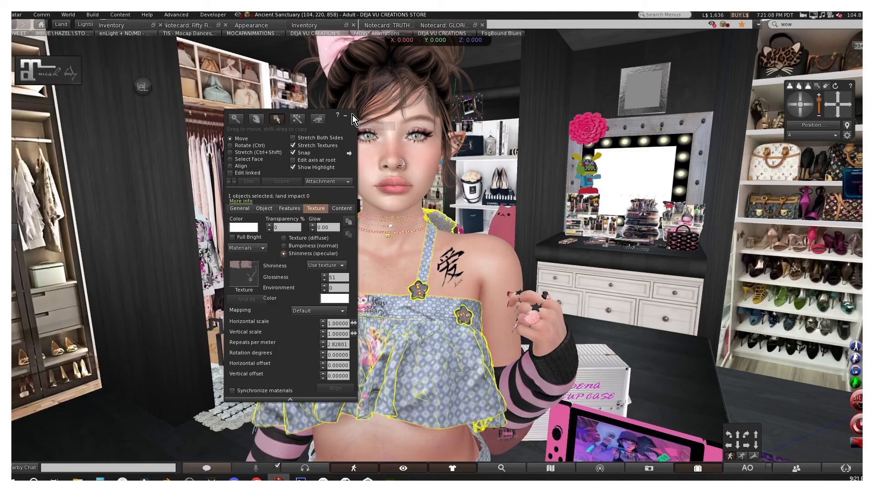
# Close the top's object editor and view it together with the matching shorts and bow belt.
pyautogui.click(353, 115)
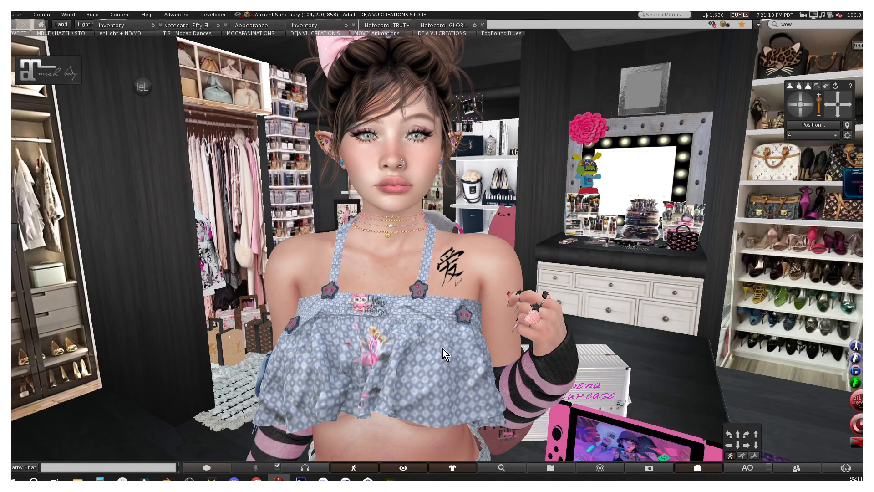
pyautogui.scroll(-3, 444, 349)
pyautogui.click(838, 113)
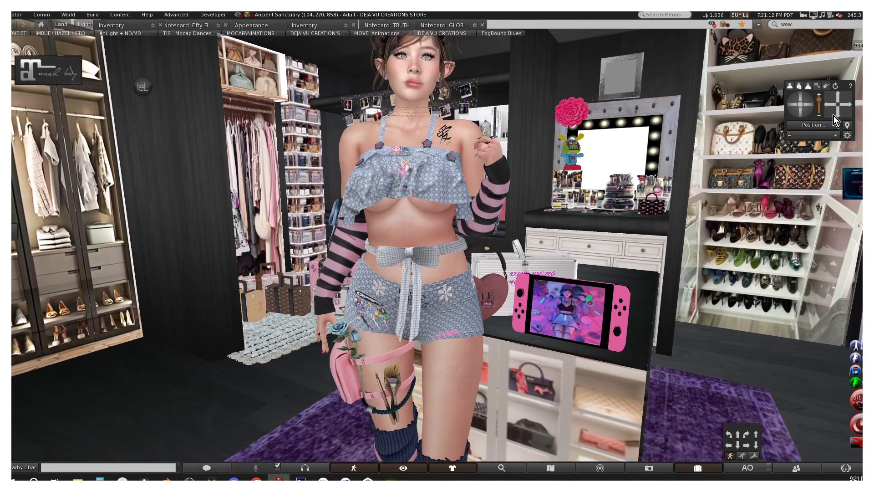
pyautogui.click(836, 97)
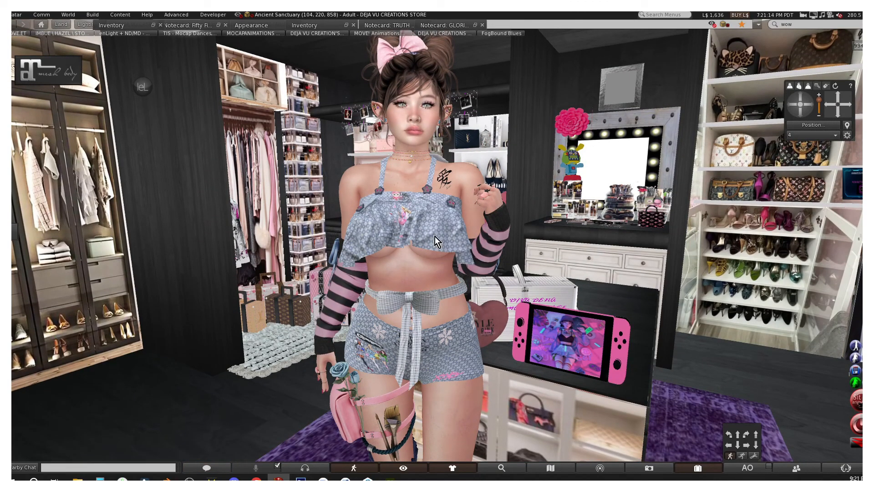
# Inspect the waist bow's diffuse texture settings and general object details, and close its object editor.
pyautogui.rightClick(421, 302)
pyautogui.click(392, 301)
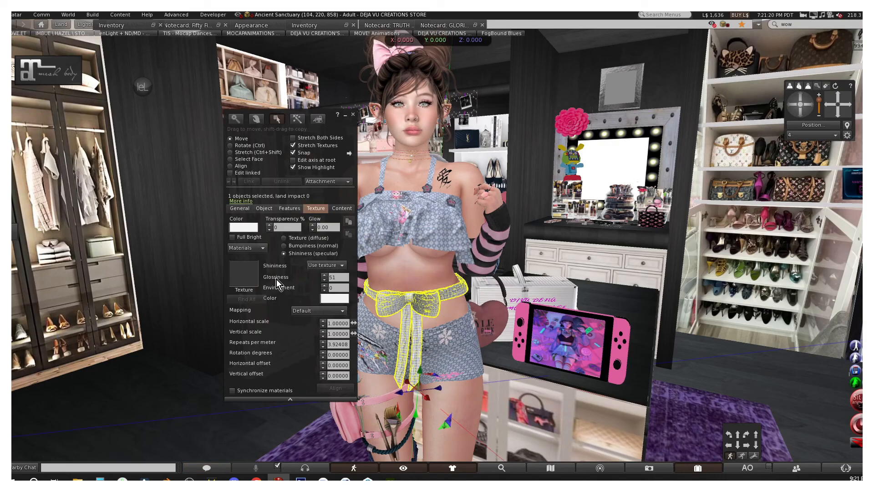
pyautogui.click(285, 240)
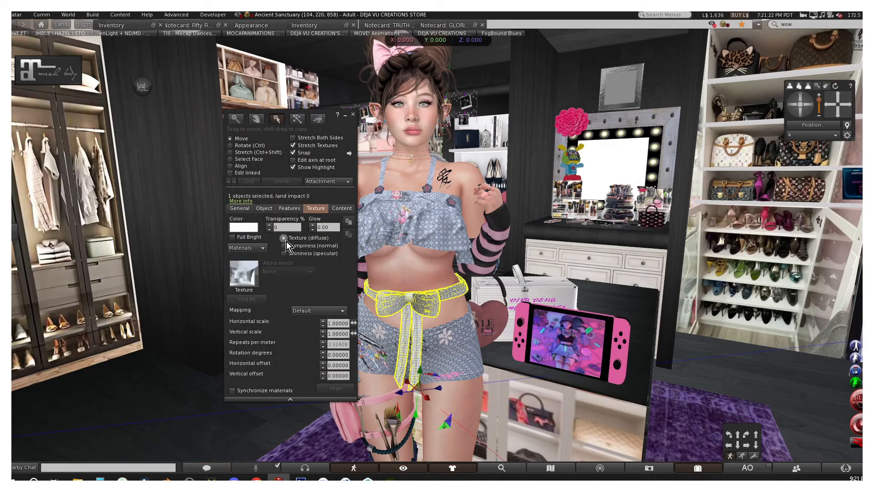
pyautogui.click(240, 208)
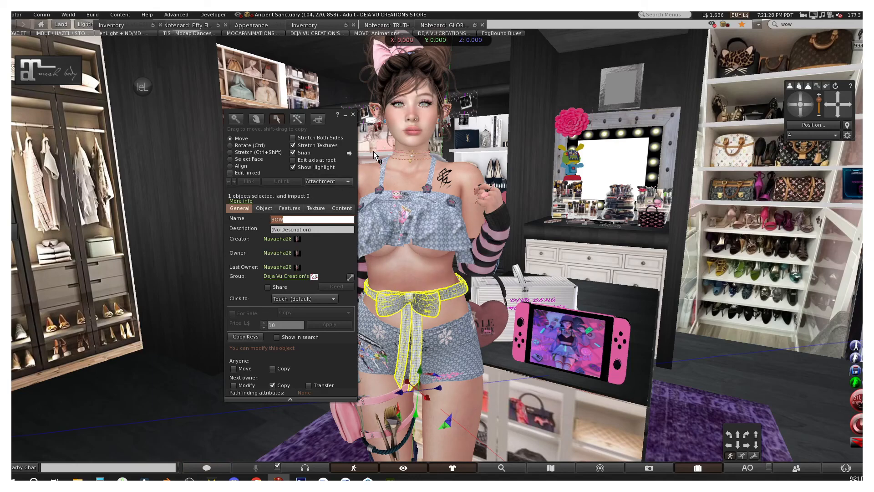
pyautogui.click(353, 116)
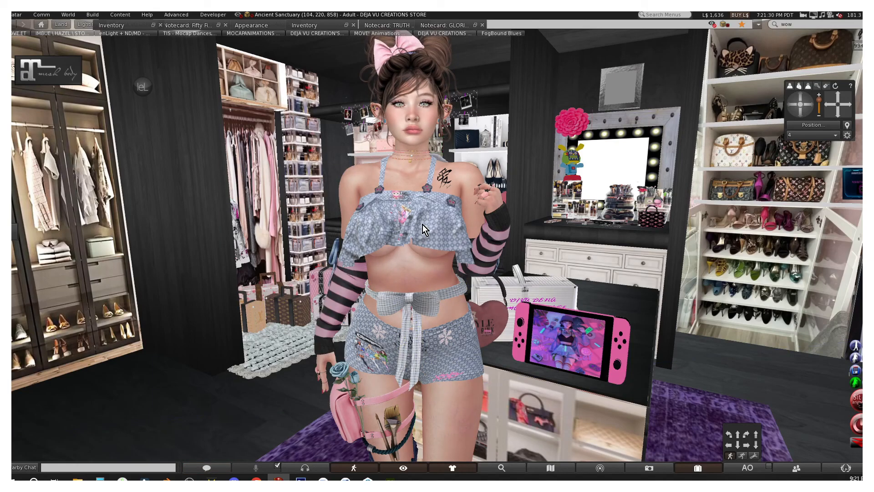
# Check the general object details of the flower button top and the shorts, closing the object editor after each.
pyautogui.rightClick(423, 225)
pyautogui.click(438, 238)
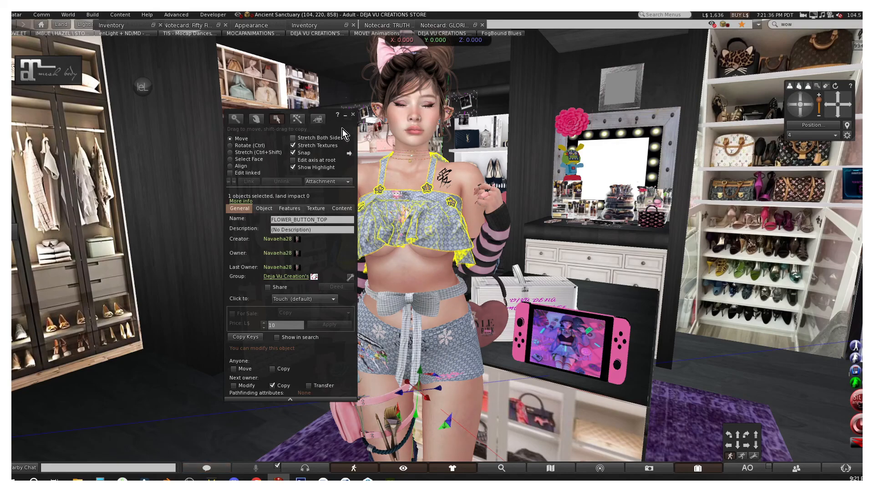
pyautogui.click(354, 115)
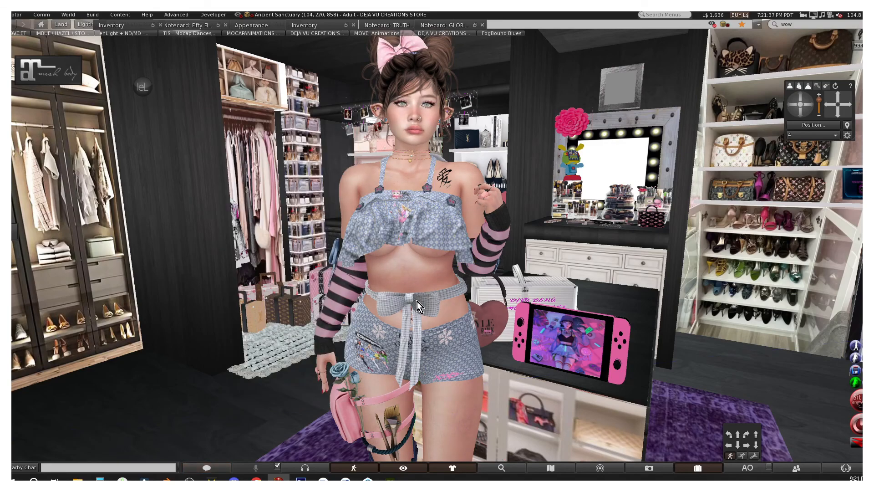
pyautogui.rightClick(444, 338)
pyautogui.click(461, 357)
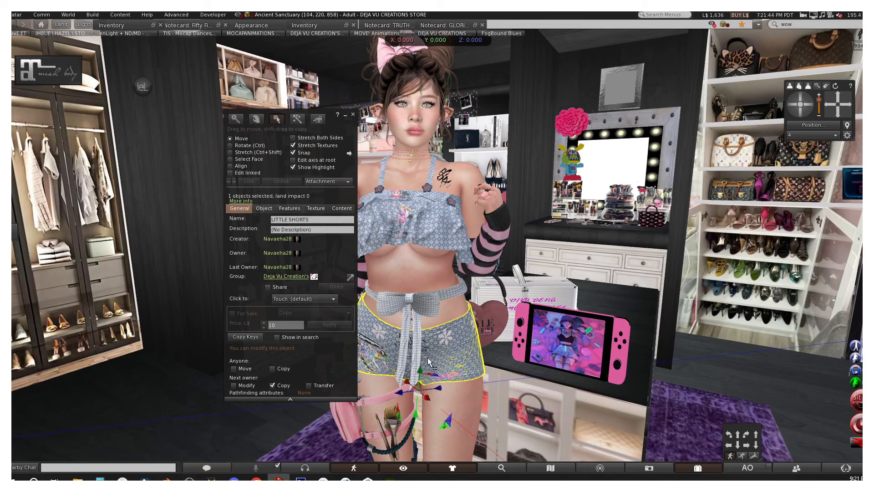
pyautogui.click(354, 115)
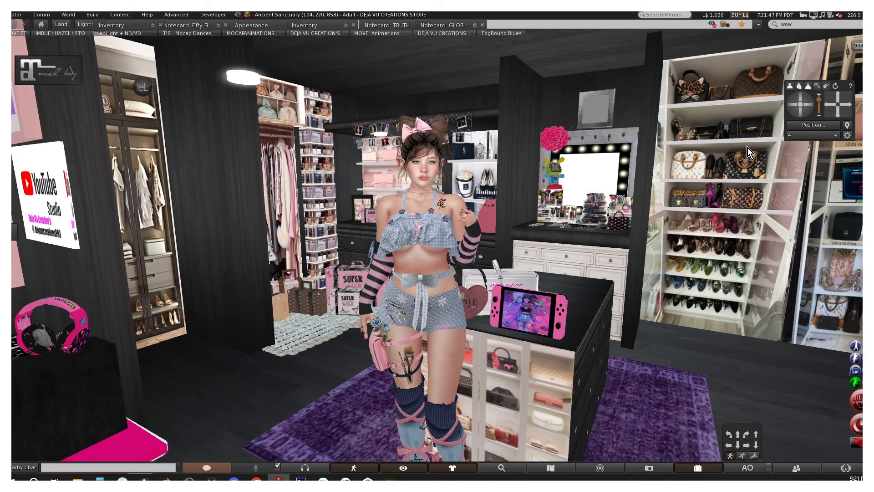
# Minimize the inventory window and examine the outfit on the avatar from the side and back.
pyautogui.click(840, 115)
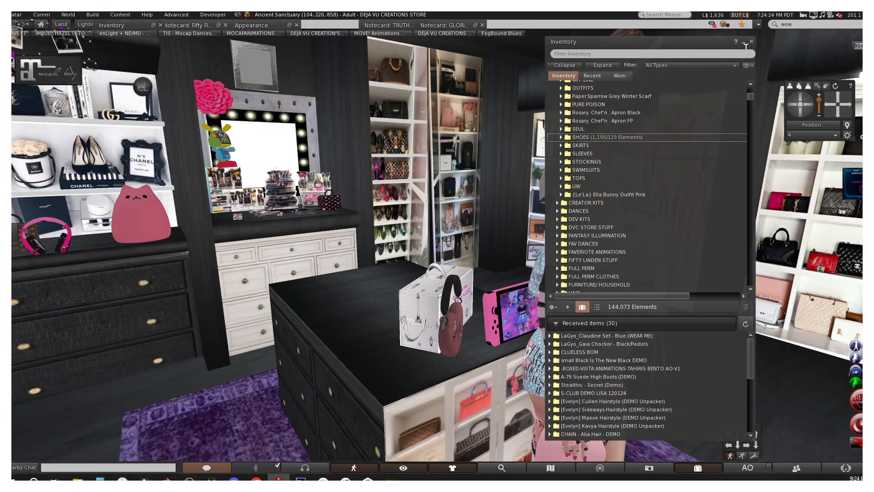
pyautogui.click(744, 42)
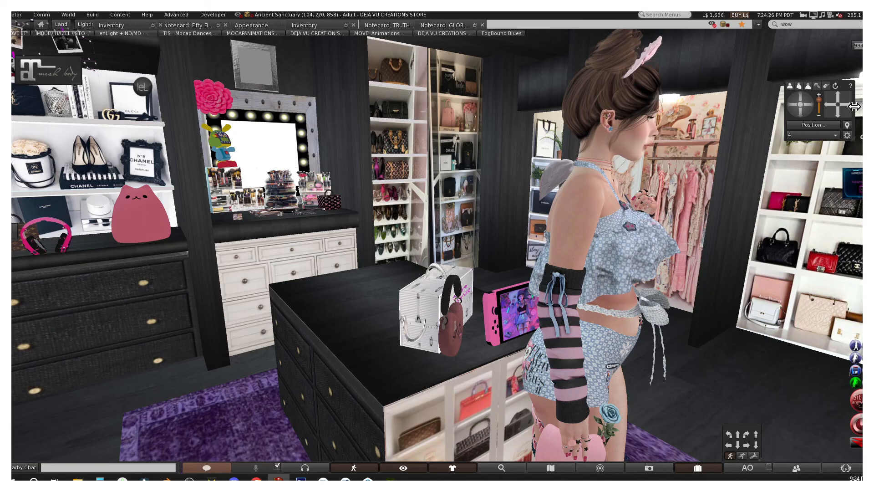
pyautogui.click(851, 108)
pyautogui.click(790, 104)
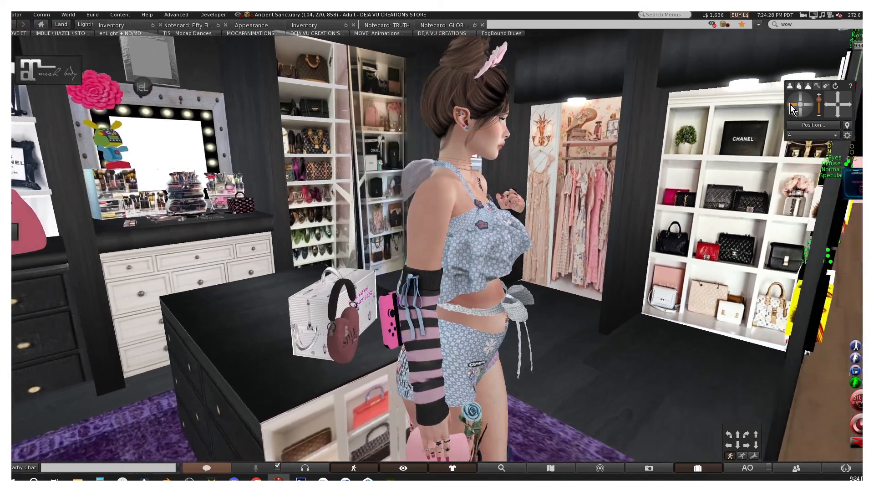
pyautogui.moveTo(790, 105); pyautogui.dragTo(790, 104)
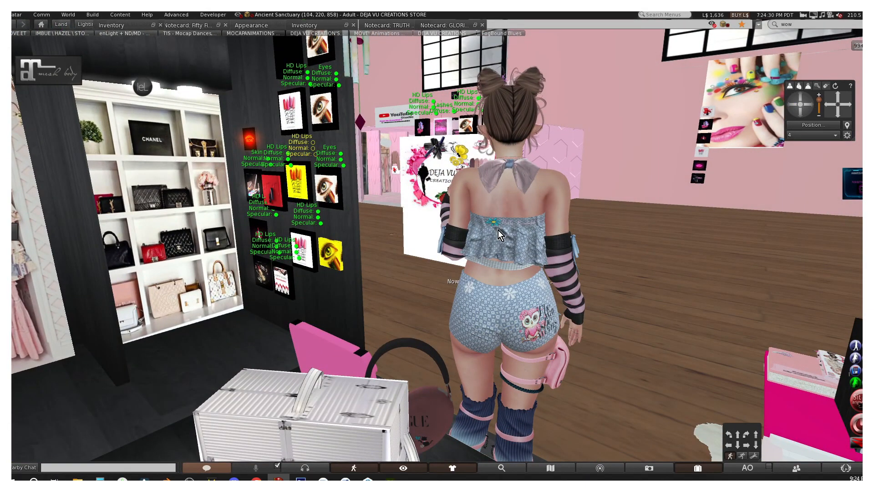
pyautogui.scroll(2, 561, 209)
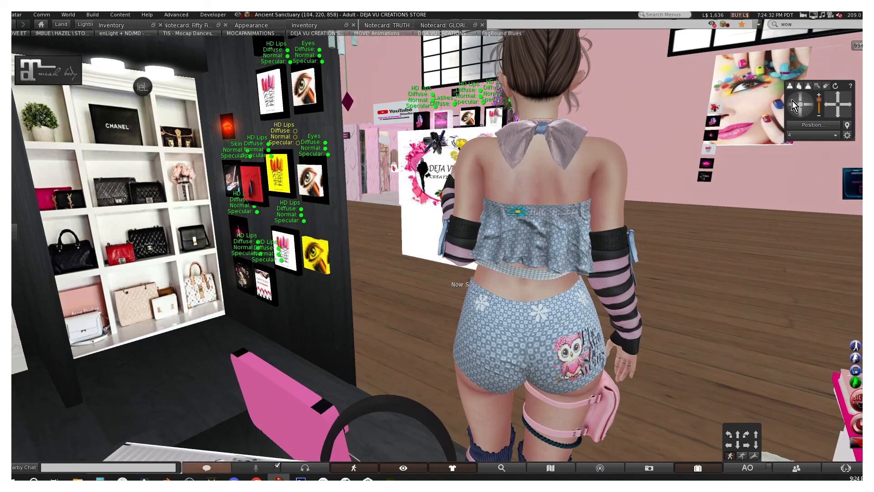
# Examine the front of the outfit on the avatar, including the top, waist bow and shorts.
pyautogui.moveTo(792, 100); pyautogui.dragTo(792, 103)
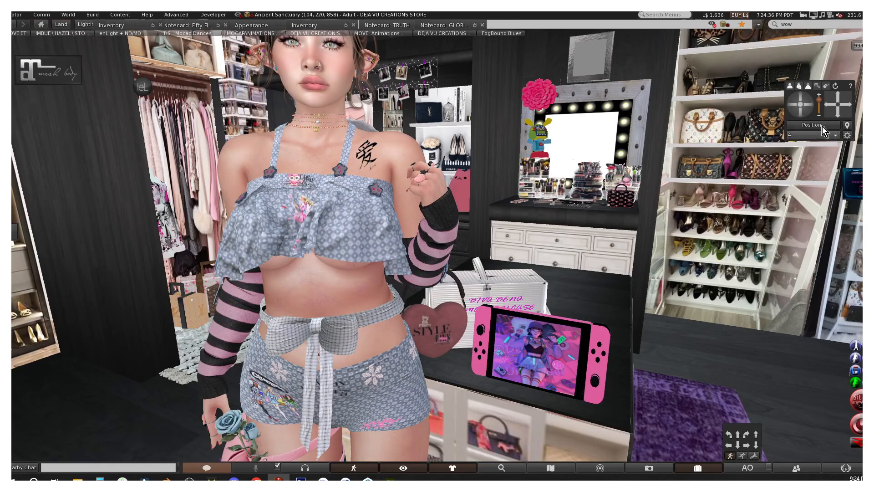
pyautogui.click(828, 104)
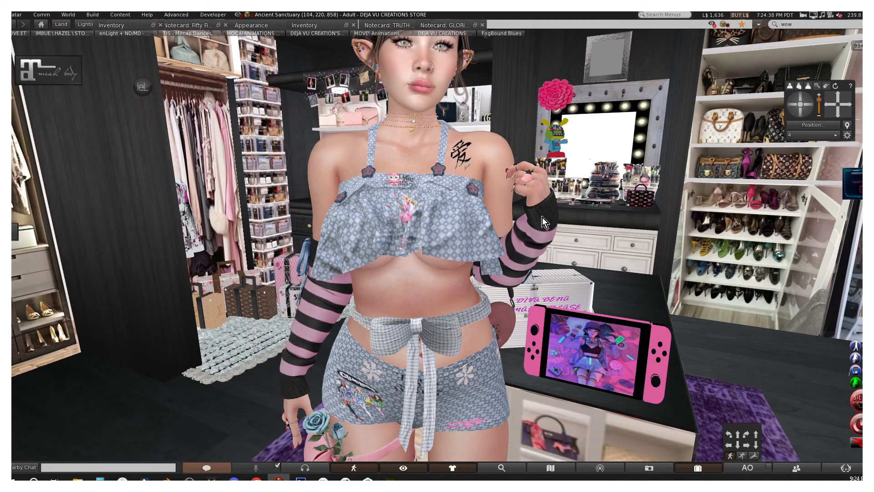
pyautogui.click(828, 105)
pyautogui.click(827, 106)
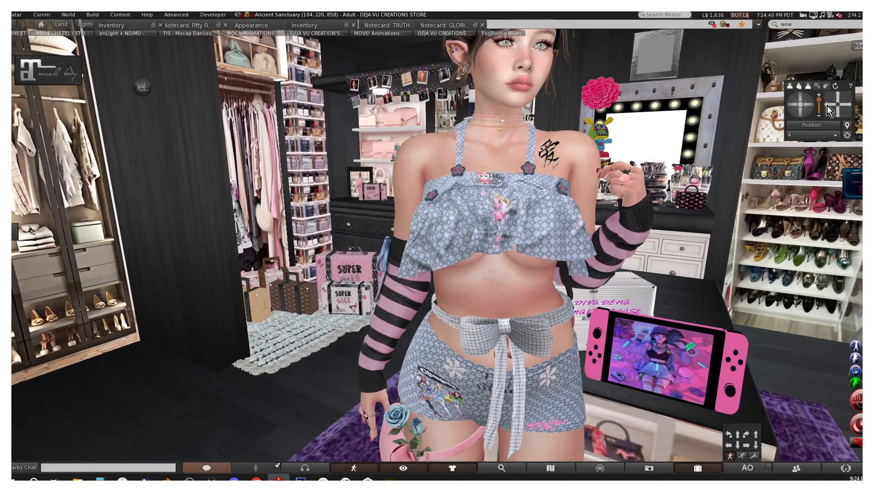
pyautogui.click(828, 107)
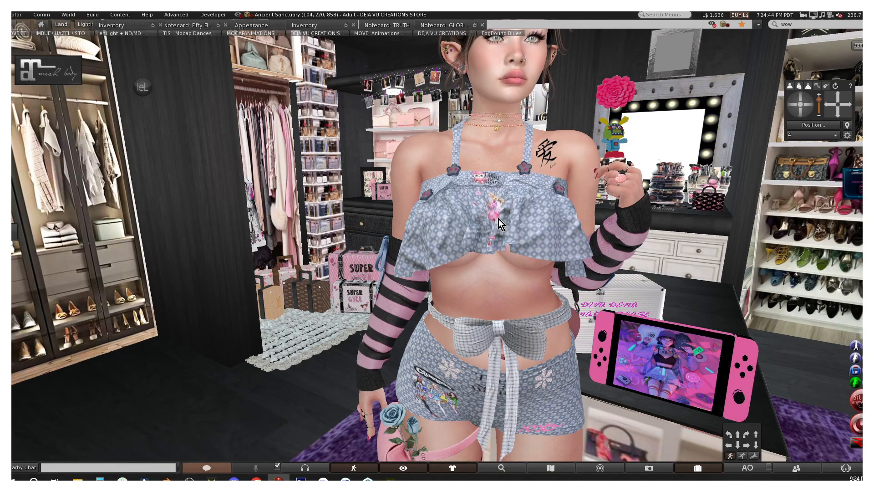
# Inspect the top's fabric pattern, graphics and flower buttons up close, and view it with the avatar's upper body.
pyautogui.scroll(3, 499, 201)
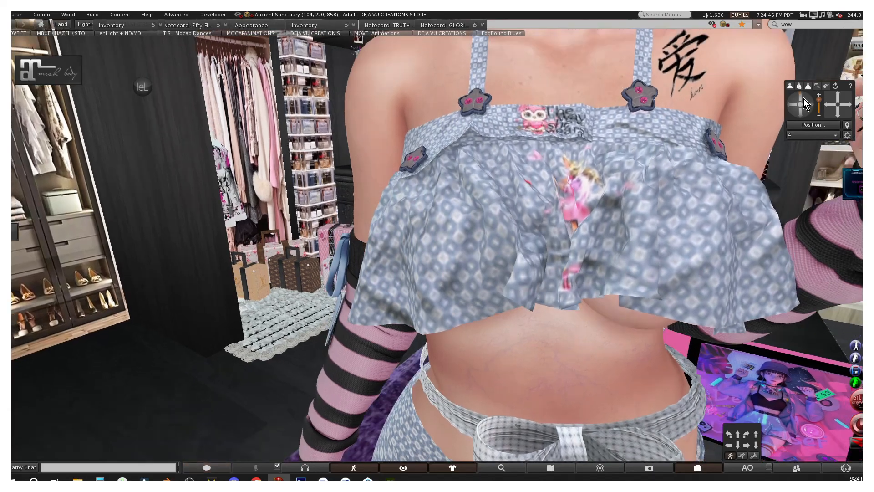
pyautogui.click(804, 99)
pyautogui.click(820, 99)
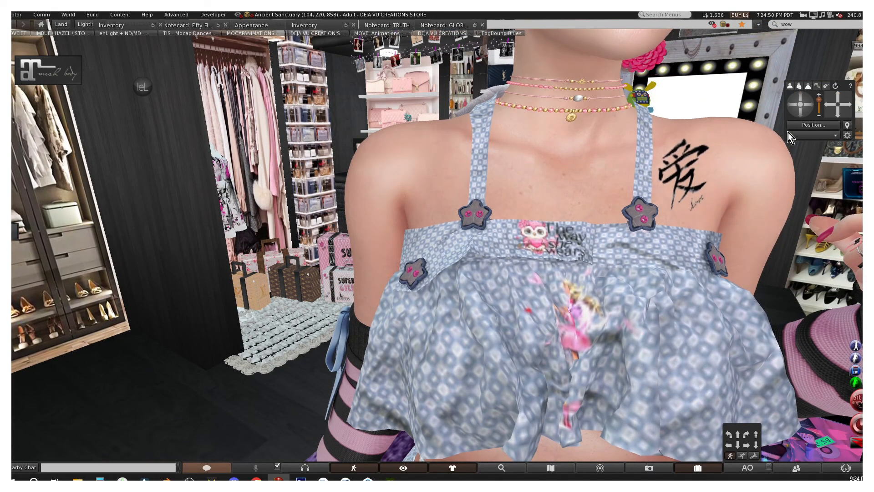
pyautogui.click(803, 111)
pyautogui.click(808, 105)
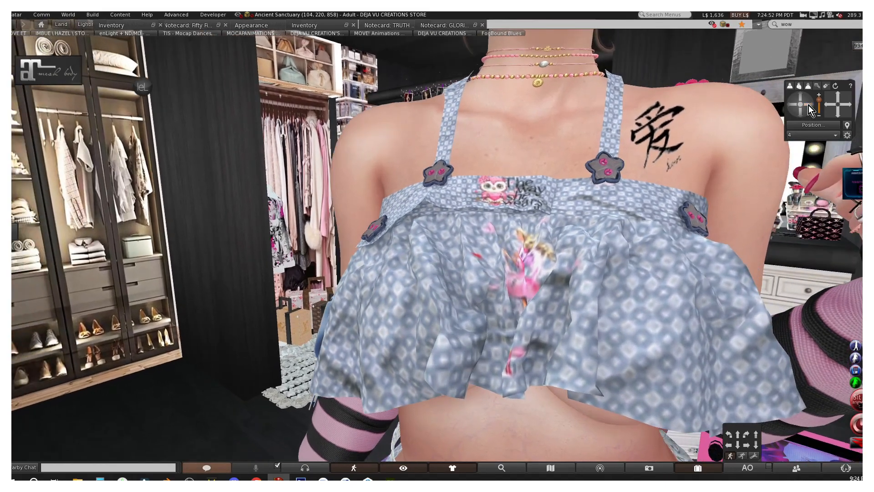
pyautogui.scroll(-3, 660, 199)
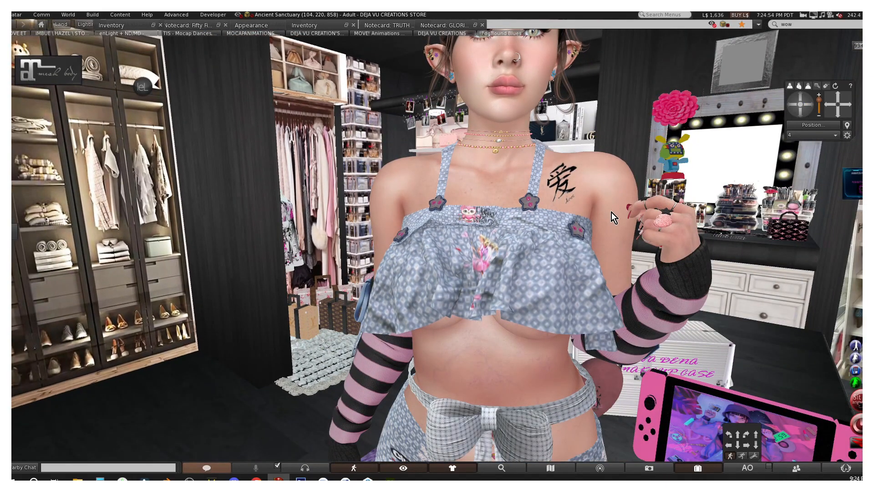
pyautogui.scroll(-3, 611, 212)
pyautogui.click(836, 98)
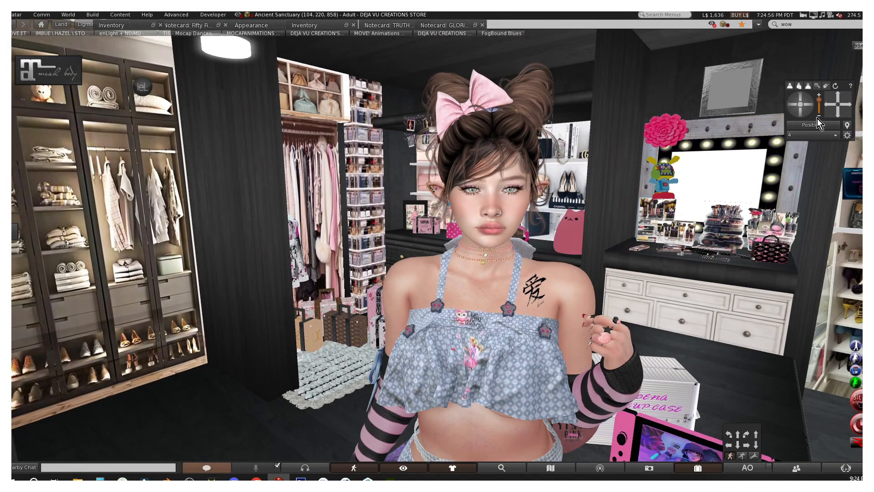
pyautogui.scroll(2, 702, 198)
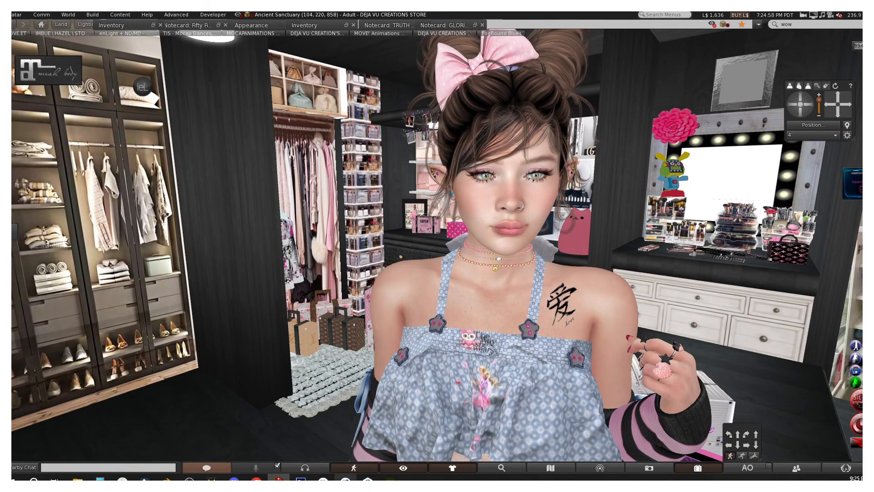